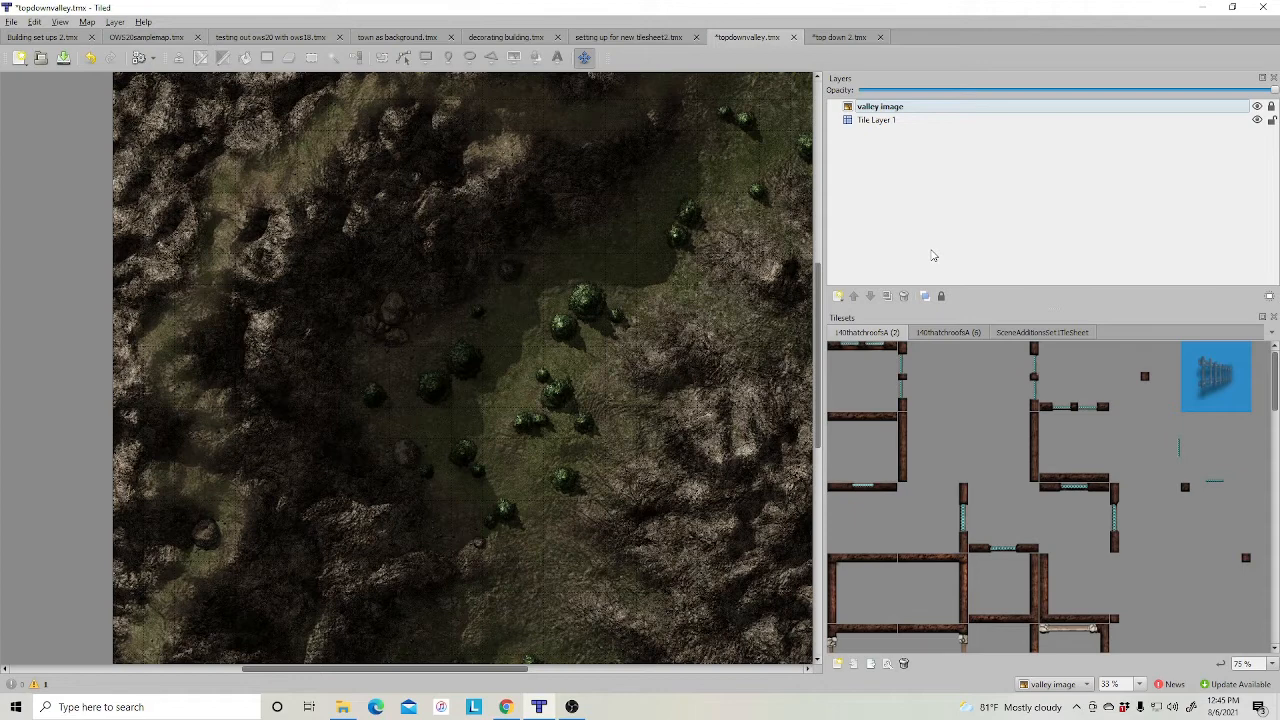
Show the tileset with the round floors and add a new tile layer above the valley image layer.
click(1040, 333)
click(933, 336)
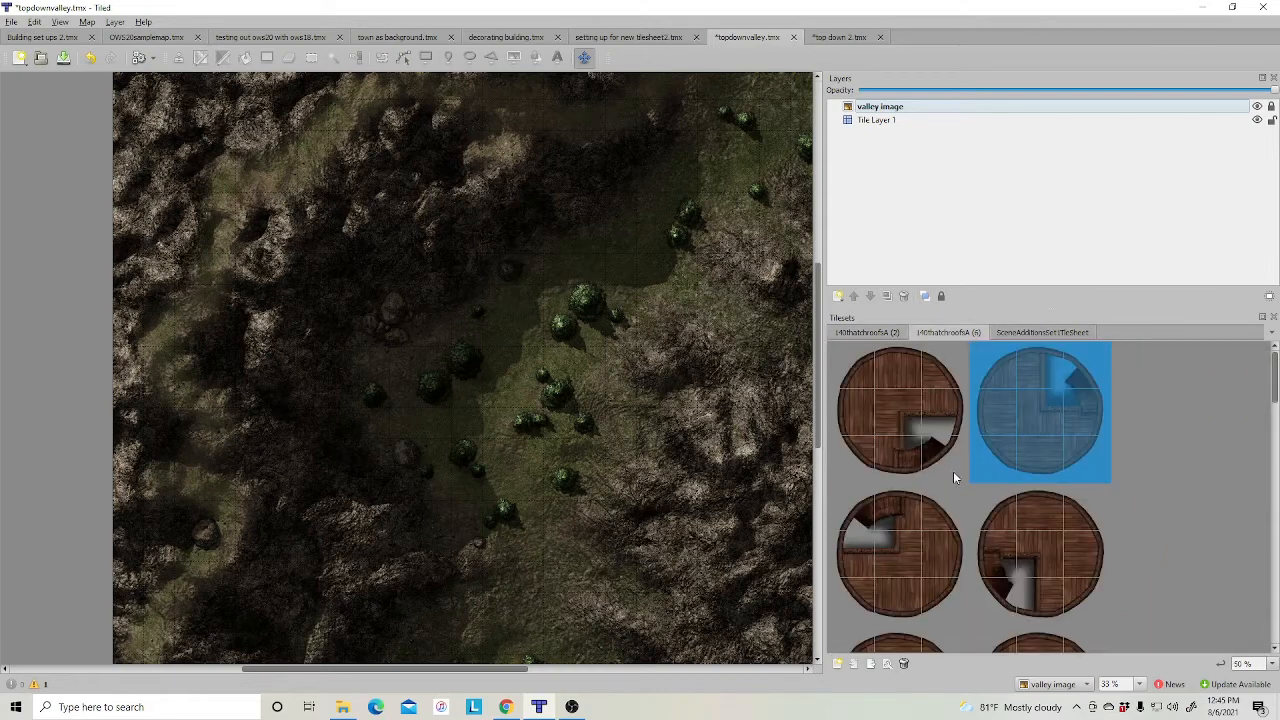
scroll(960, 482, down, 1)
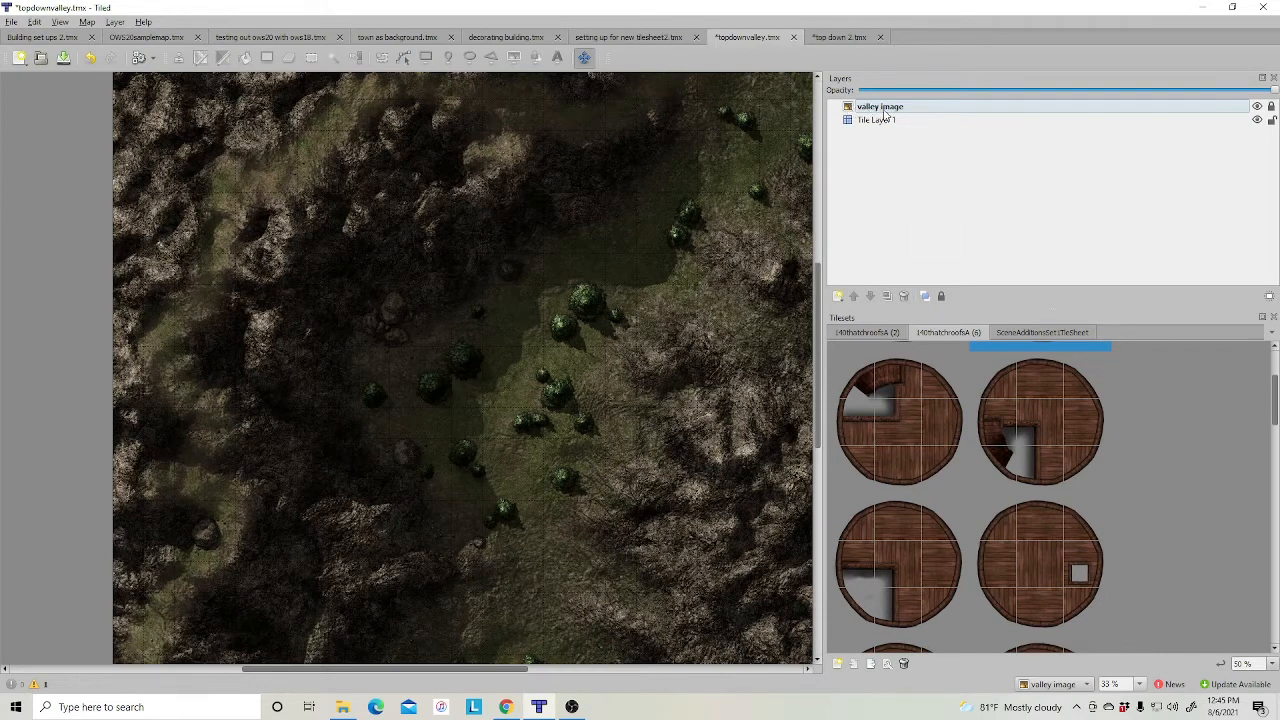
right_click(898, 187)
mouse_move(930, 196)
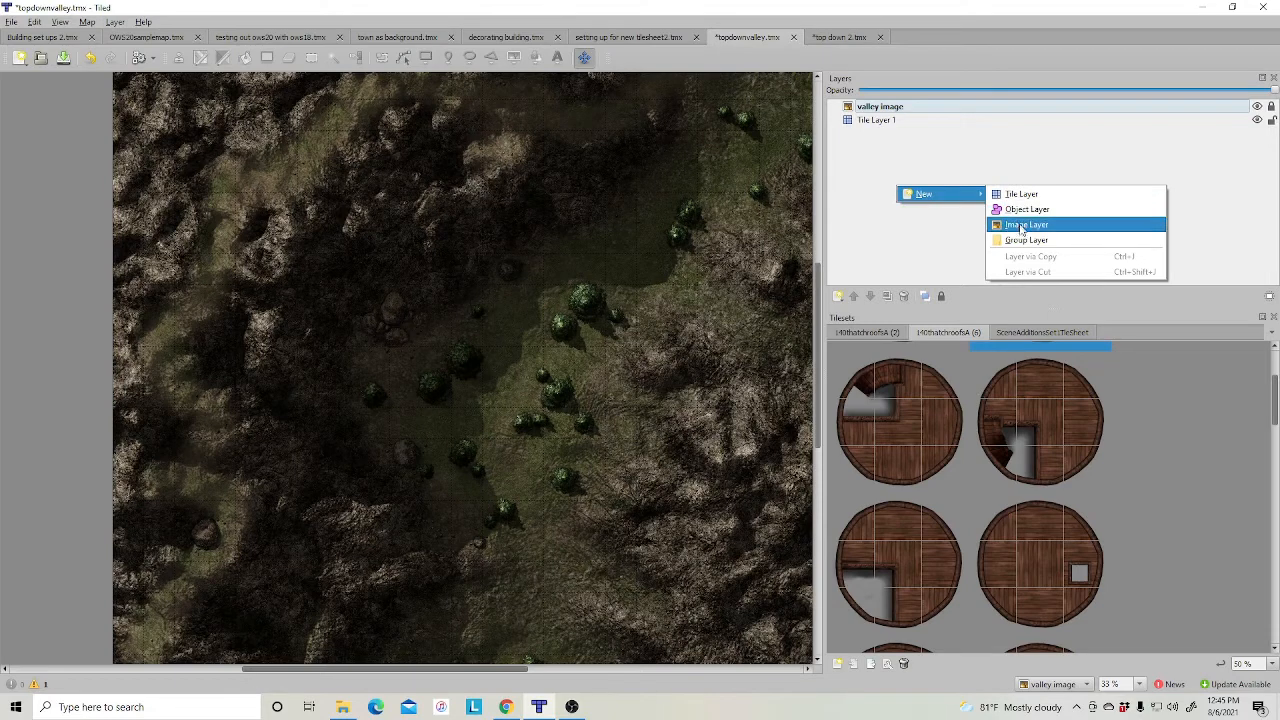
click(1021, 194)
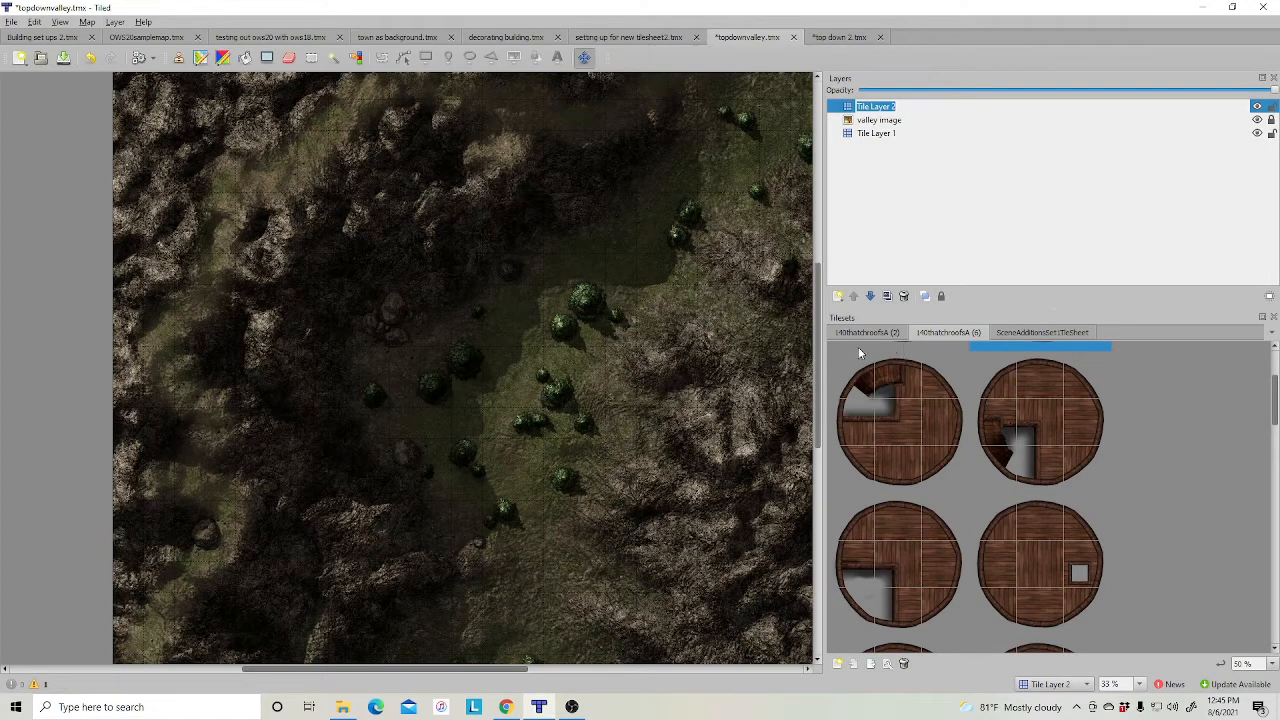
Place the full round cobblestone floor with the light stone rim at three spots: the map's east, north and southwest.
scroll(1133, 420, down, 6)
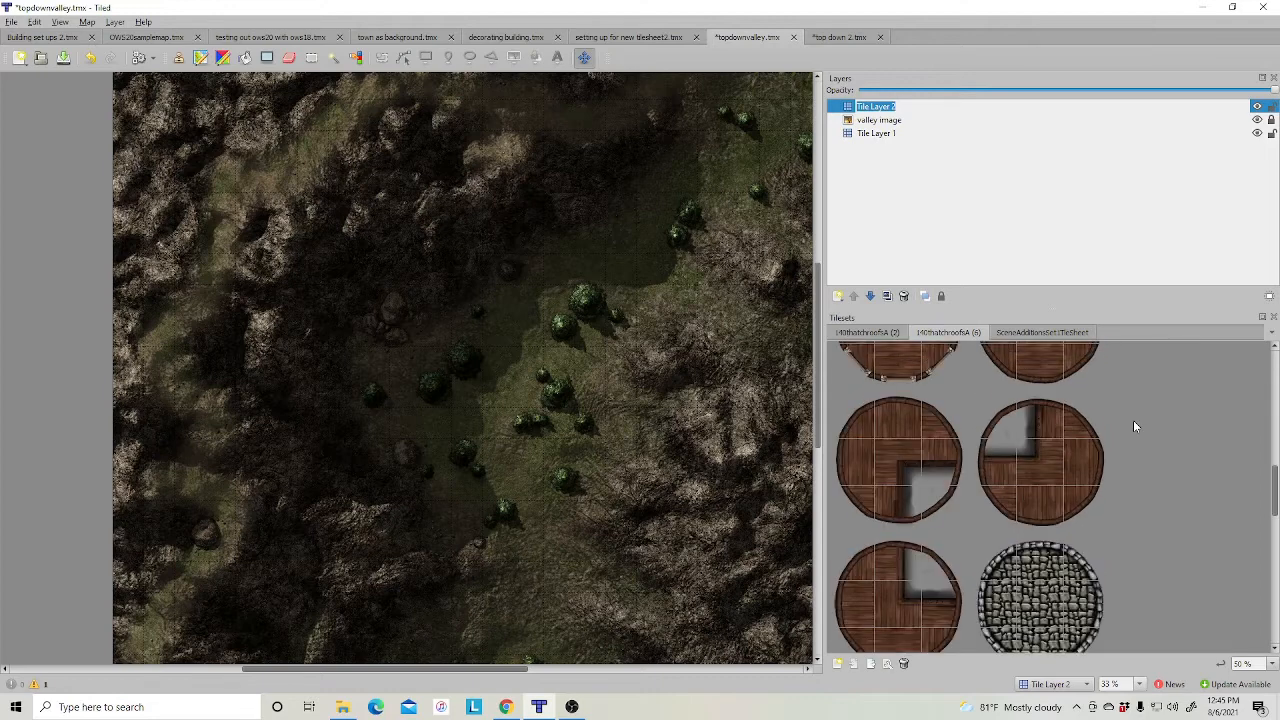
drag(1001, 437, 1093, 525)
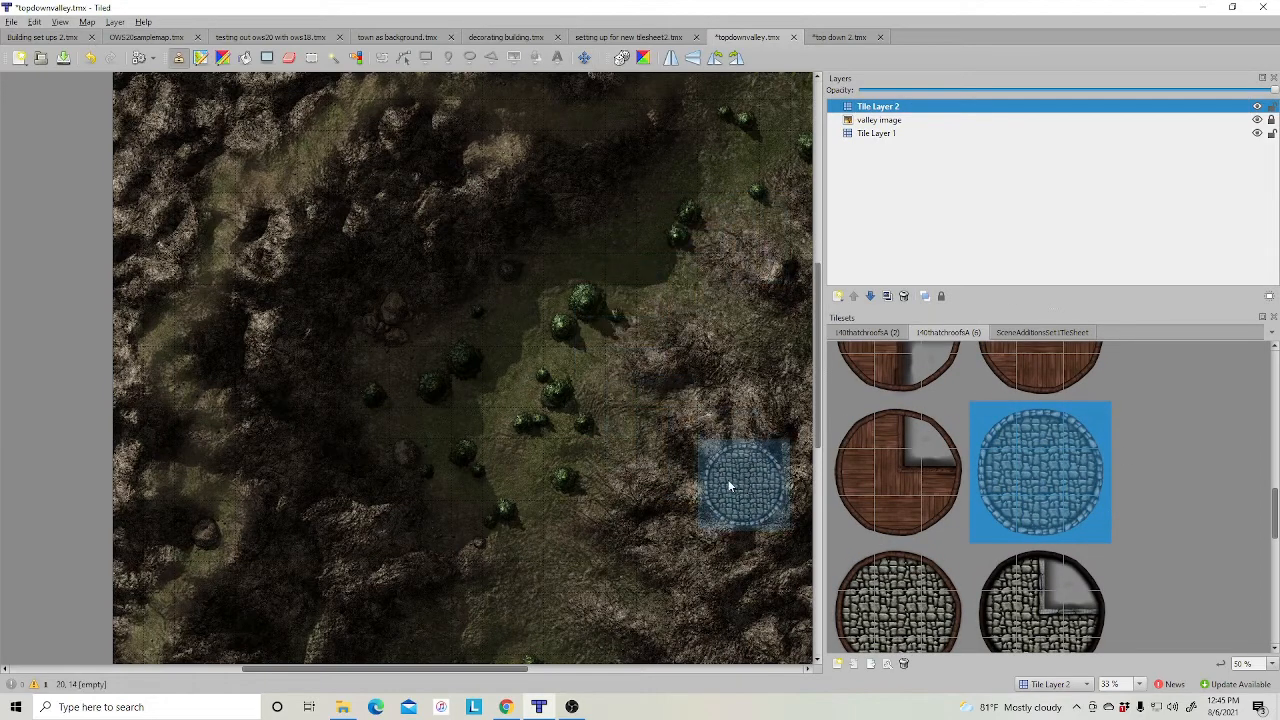
click(710, 391)
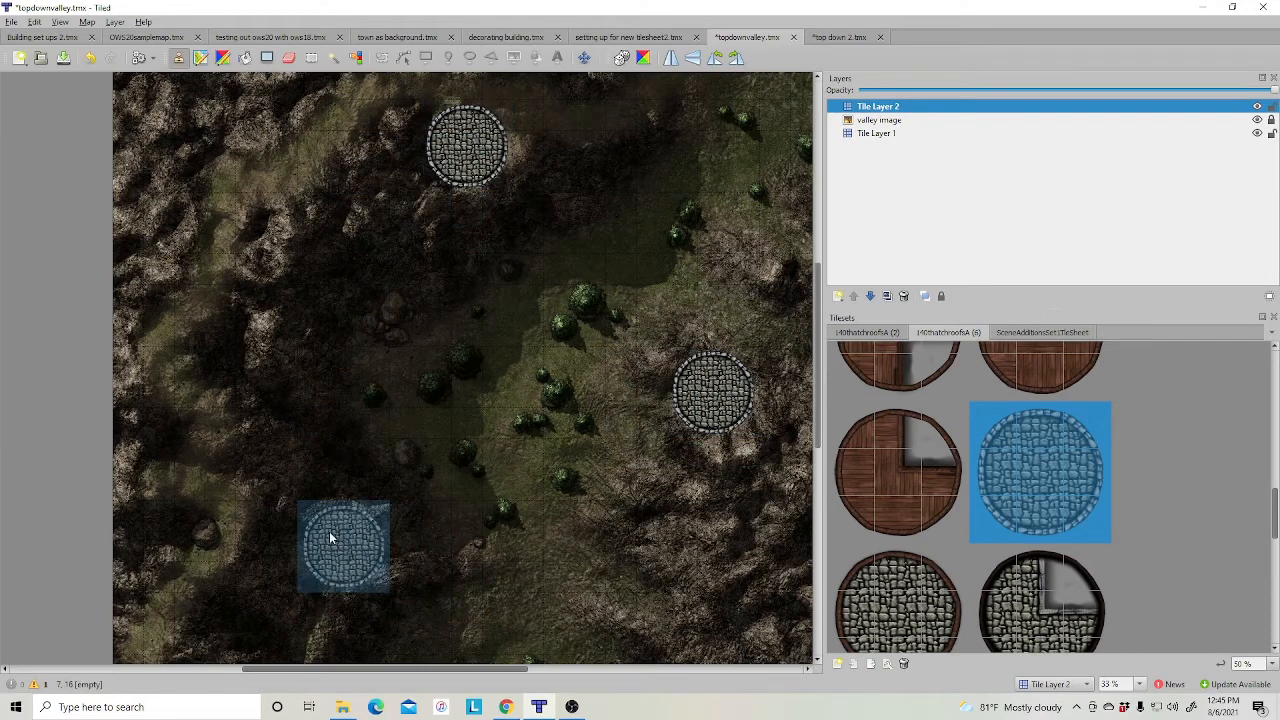
click(288, 517)
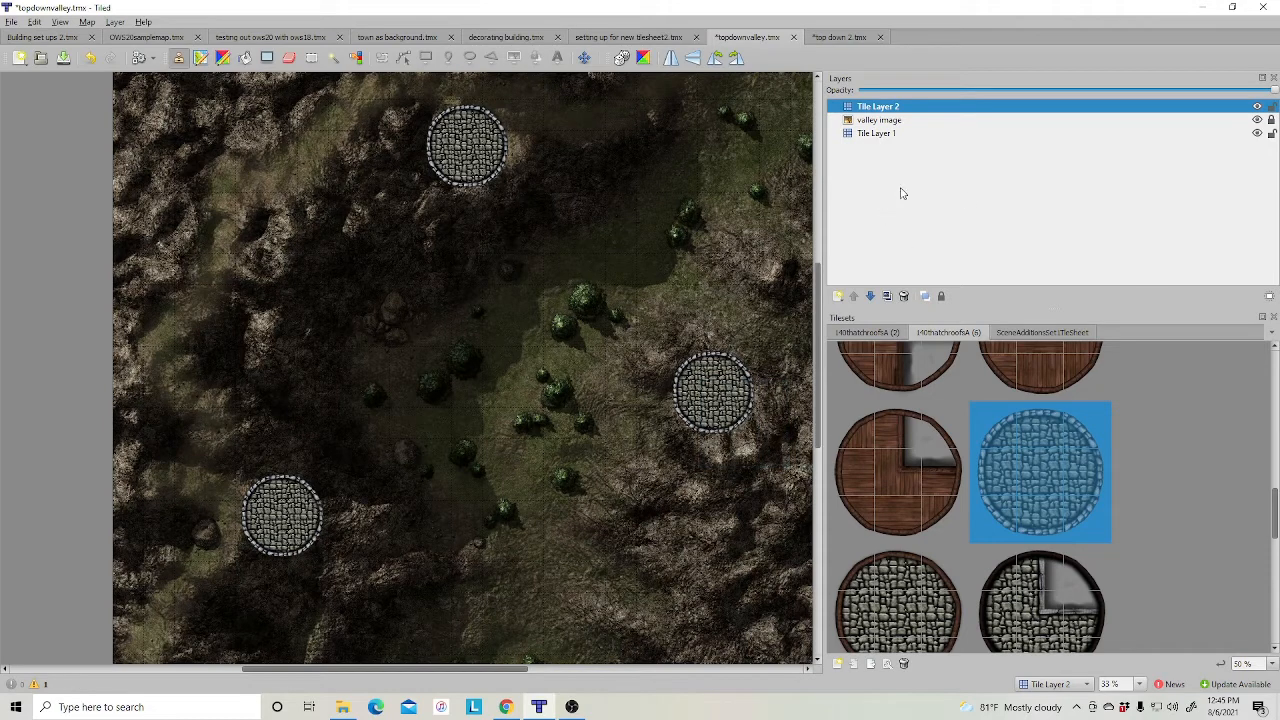
Rename the tile layer holding the round floors to "tower base" and add another tile layer above it.
double_click(885, 107)
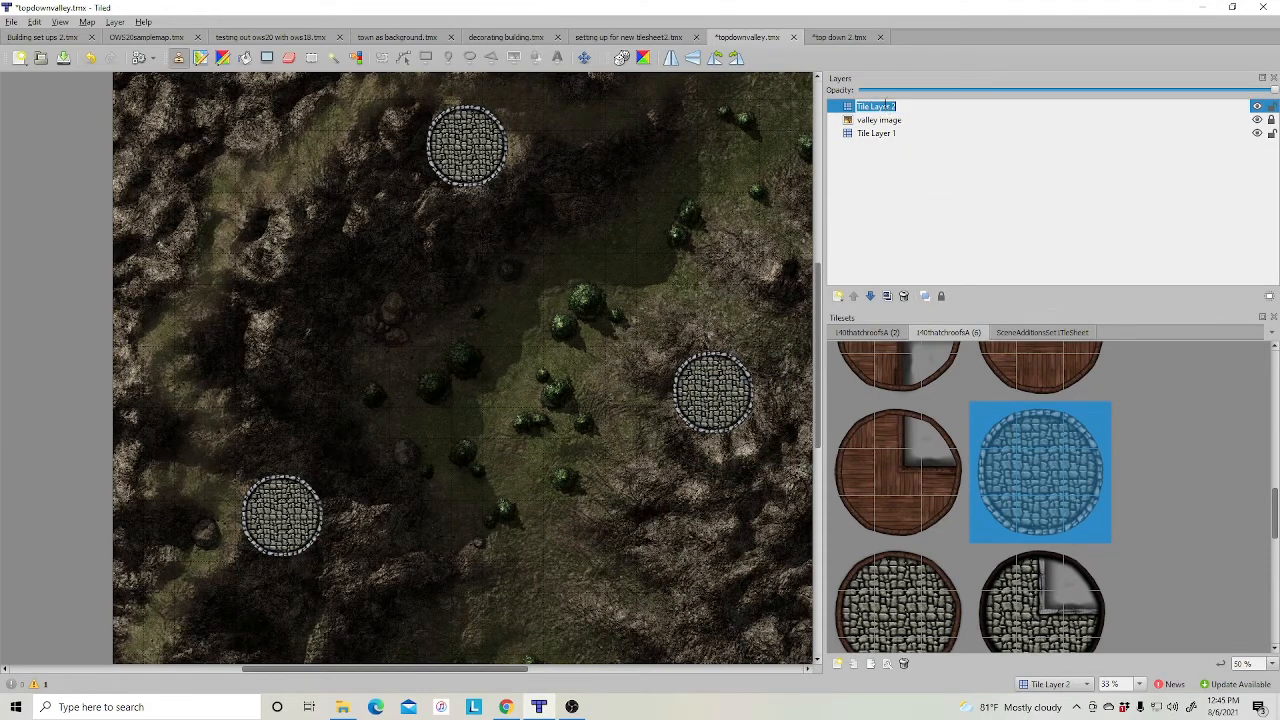
text(tower base)
key(Return)
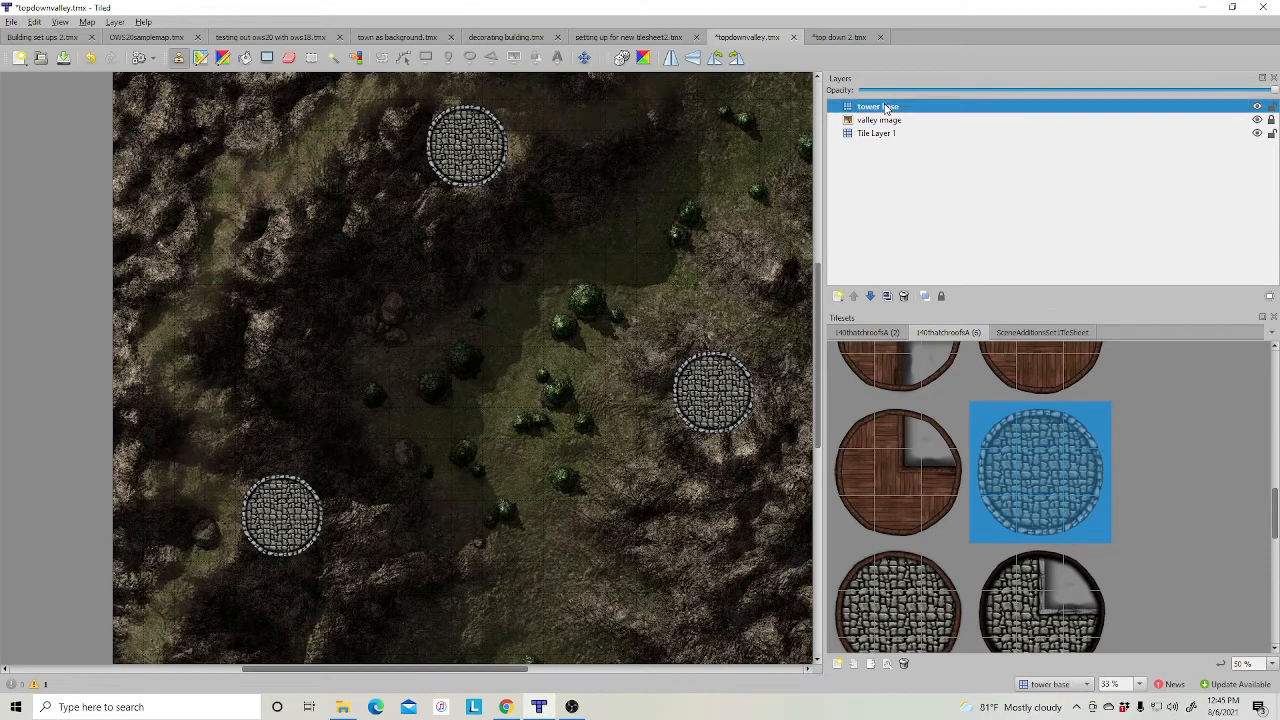
right_click(894, 196)
mouse_move(931, 205)
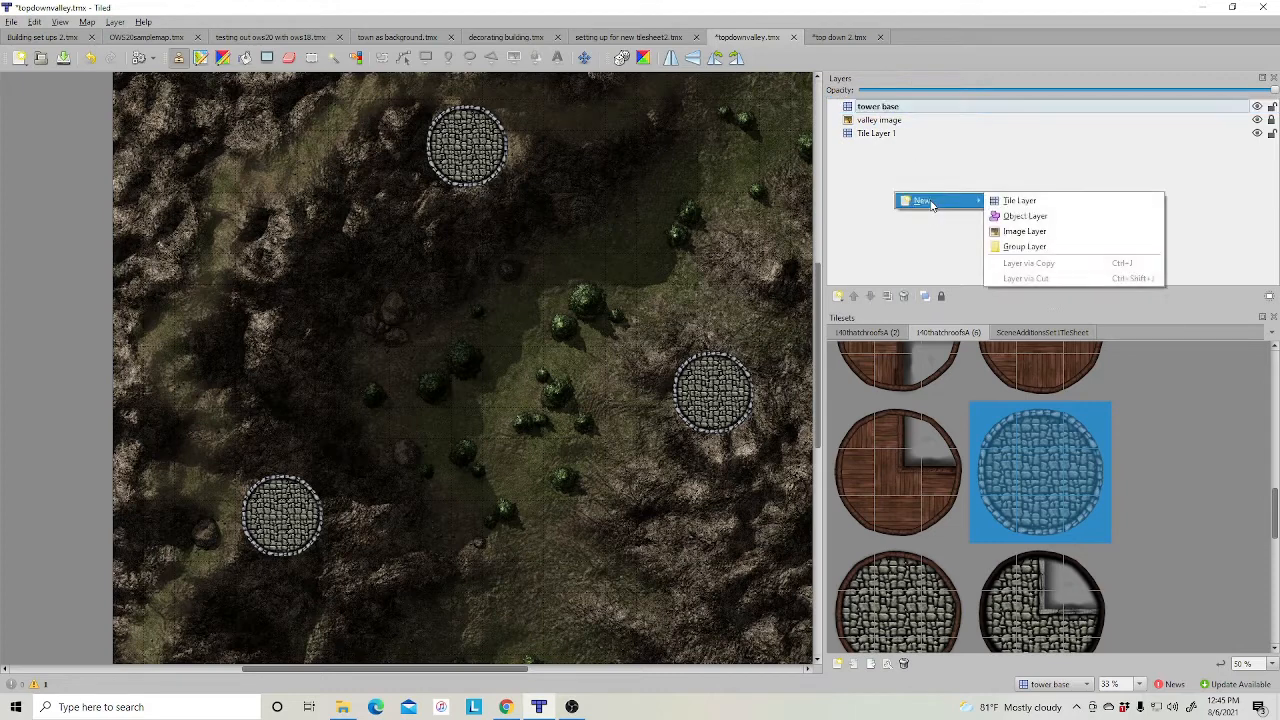
click(1022, 201)
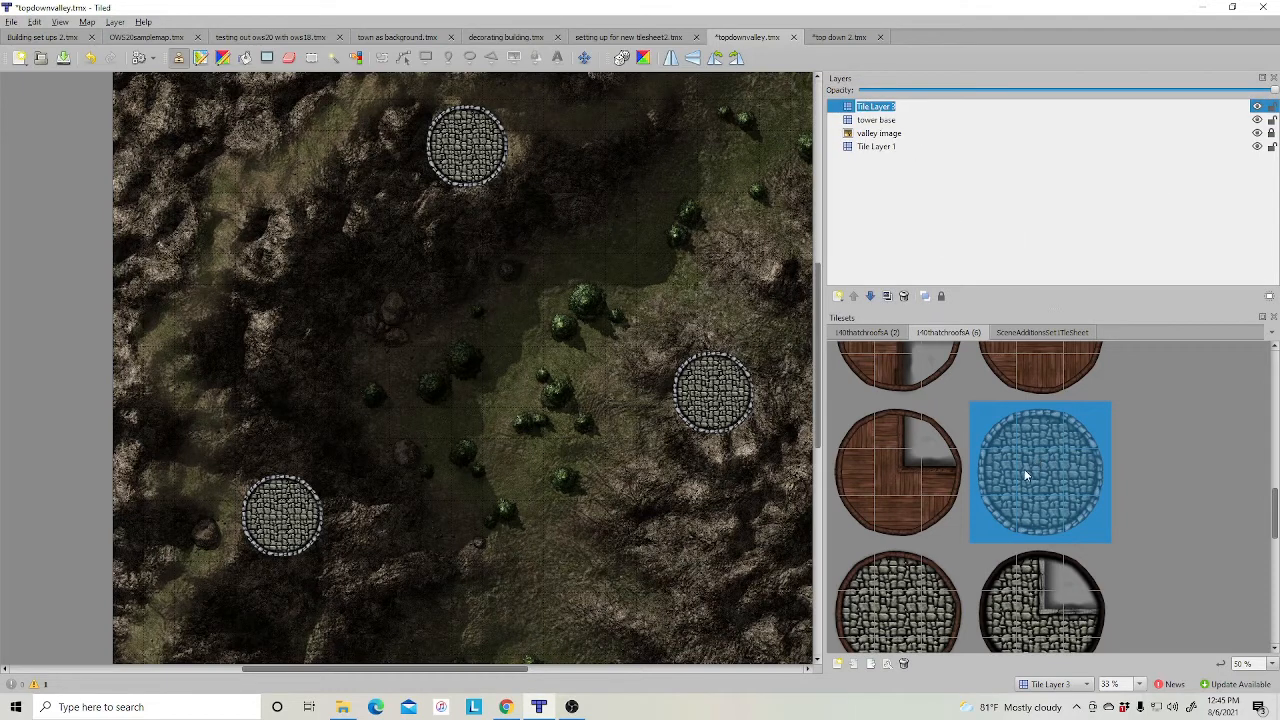
Stamp the full stone floor over the east tower on Tile Layer 3, checking it by hiding and reshowing tower base.
click(706, 397)
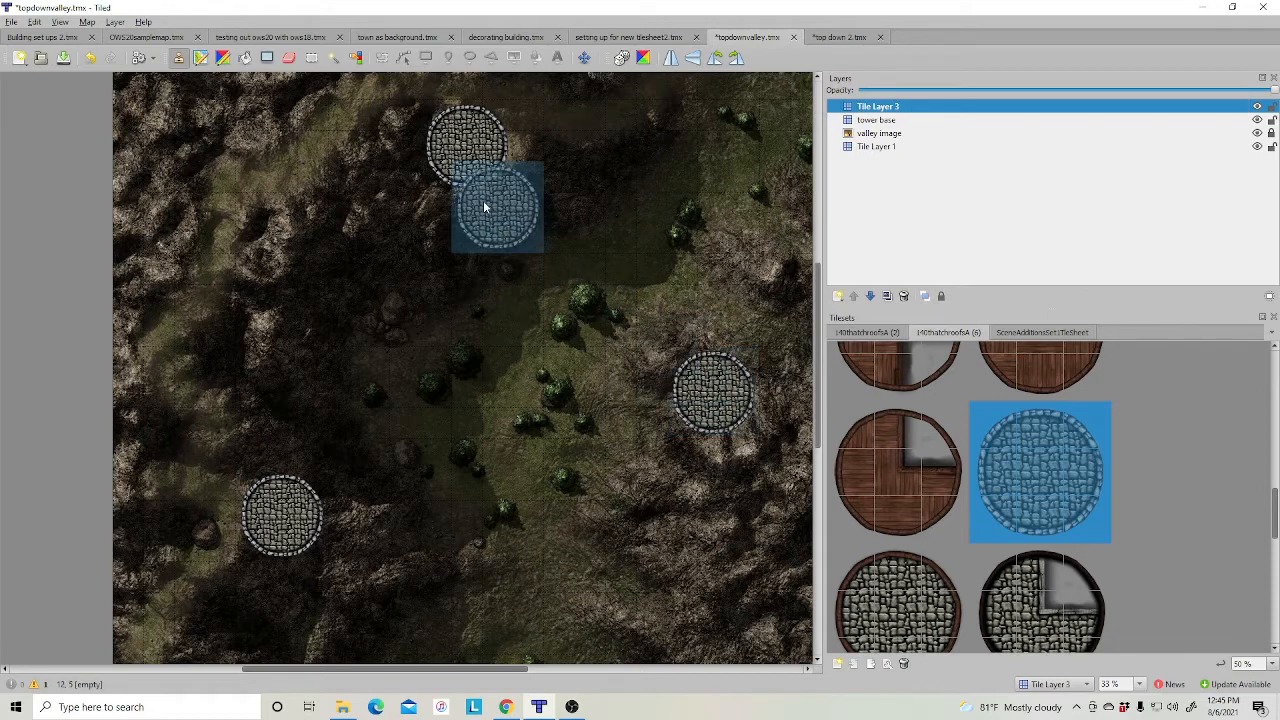
click(1257, 120)
click(1257, 120)
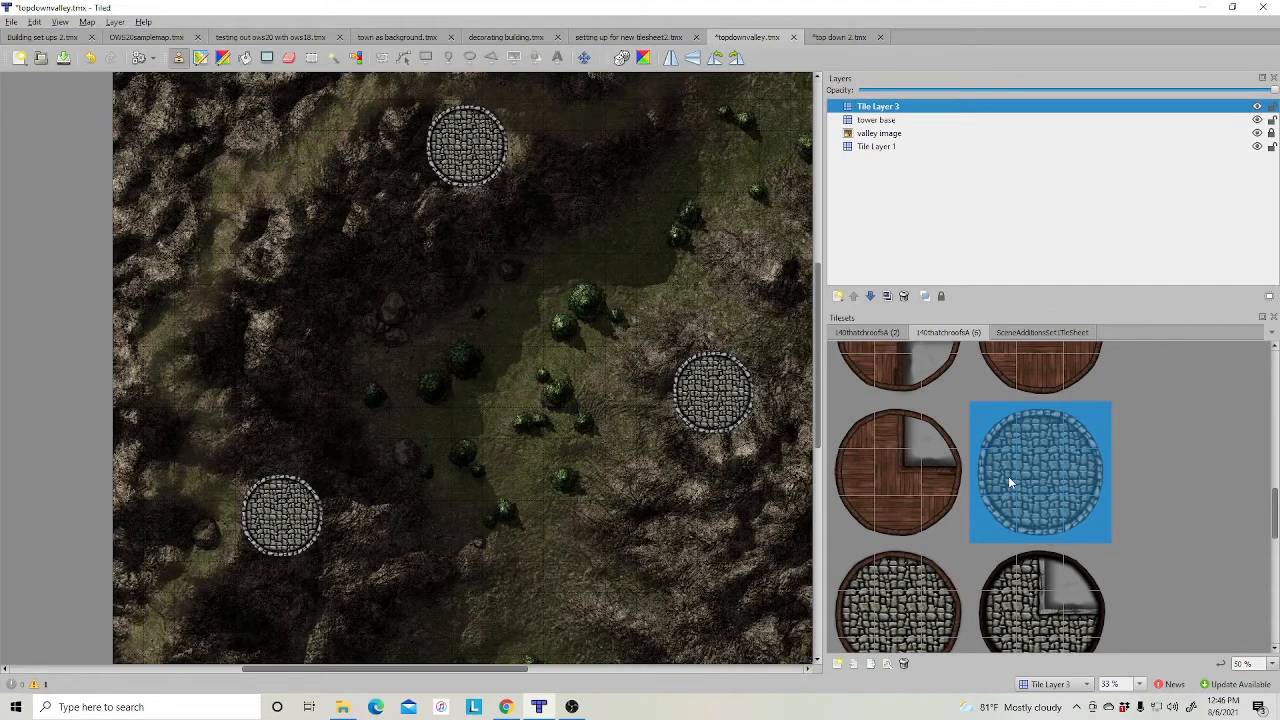
Place the stone-rimmed round floor with the upper-left quarter opening over the east tower on Tile Layer 3.
scroll(1015, 478, down, 2)
scroll(1020, 474, down, 3)
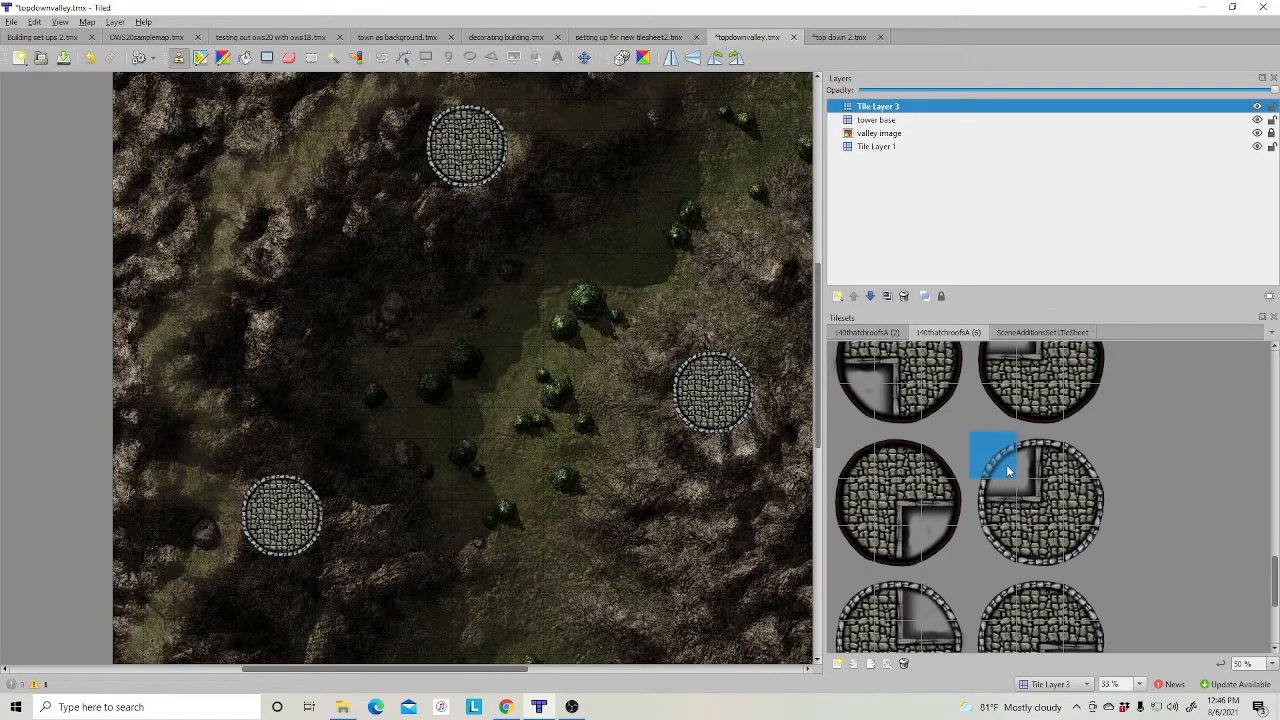
drag(1008, 471, 1100, 562)
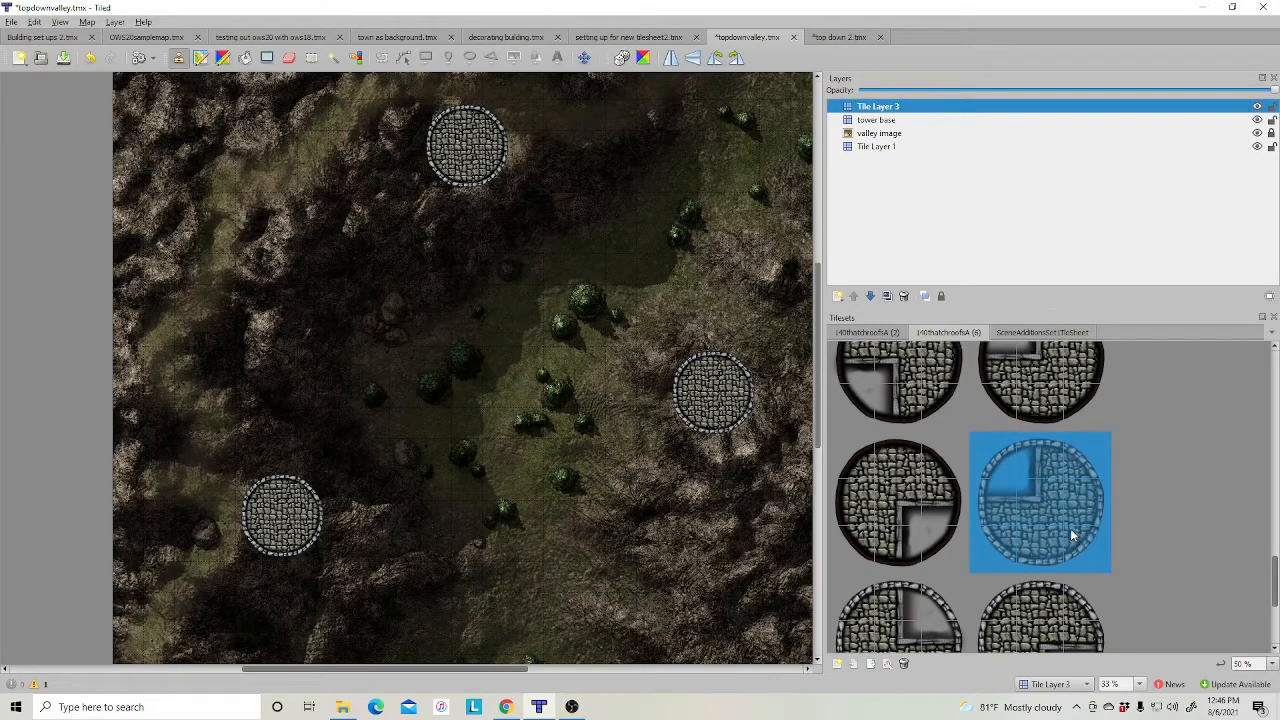
click(722, 396)
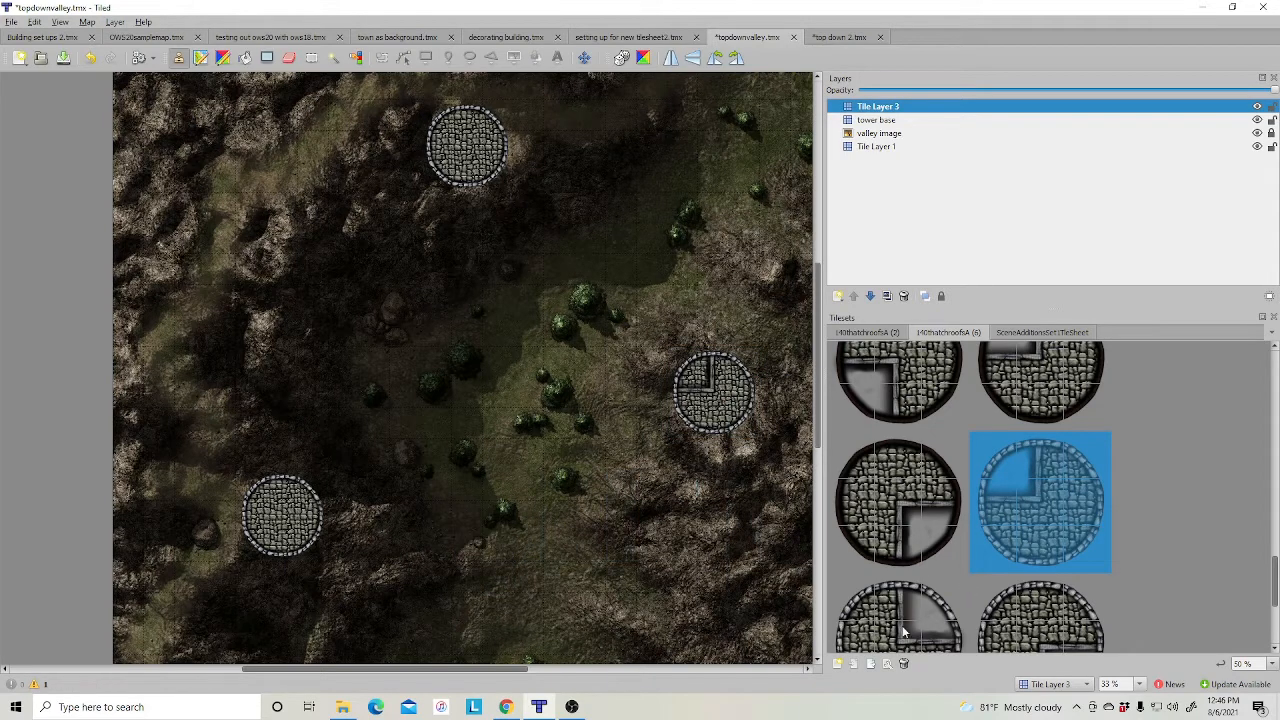
Place the stone-rimmed floor with the lower-right opening on the north tower and the one with the upper-right opening on the southwest tower.
scroll(990, 558, down, 2)
drag(988, 470, 1090, 550)
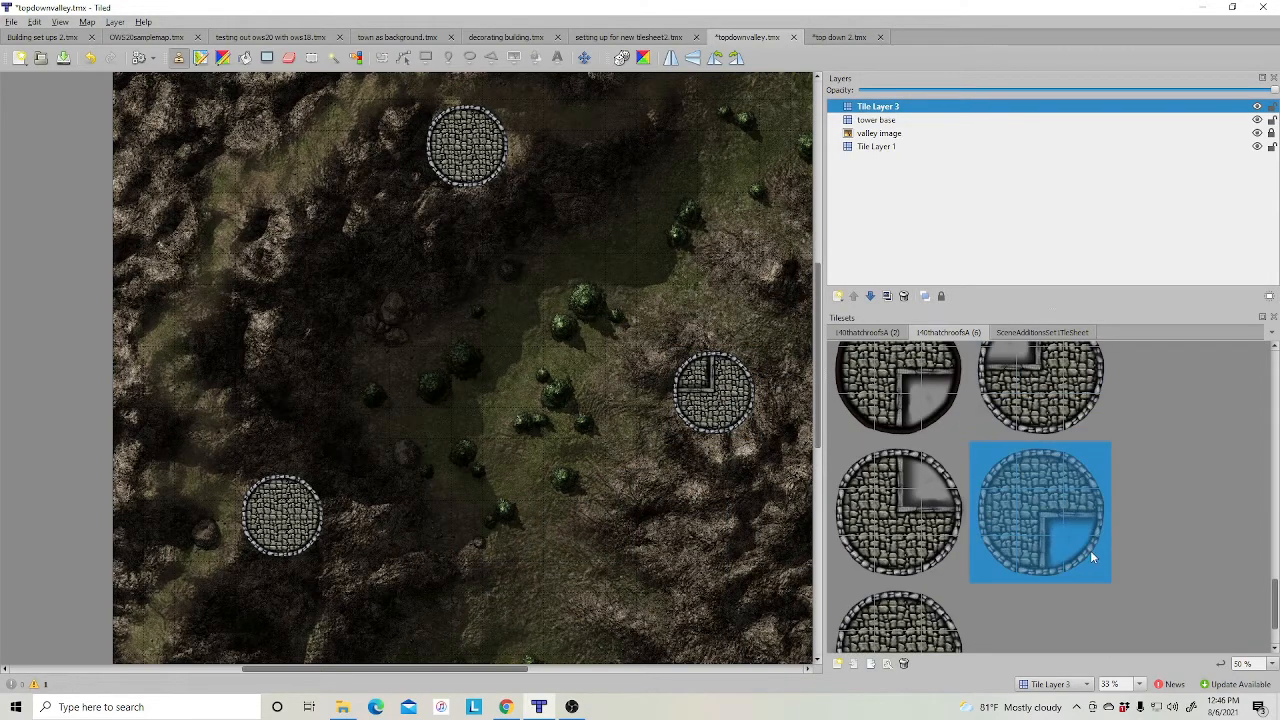
click(461, 147)
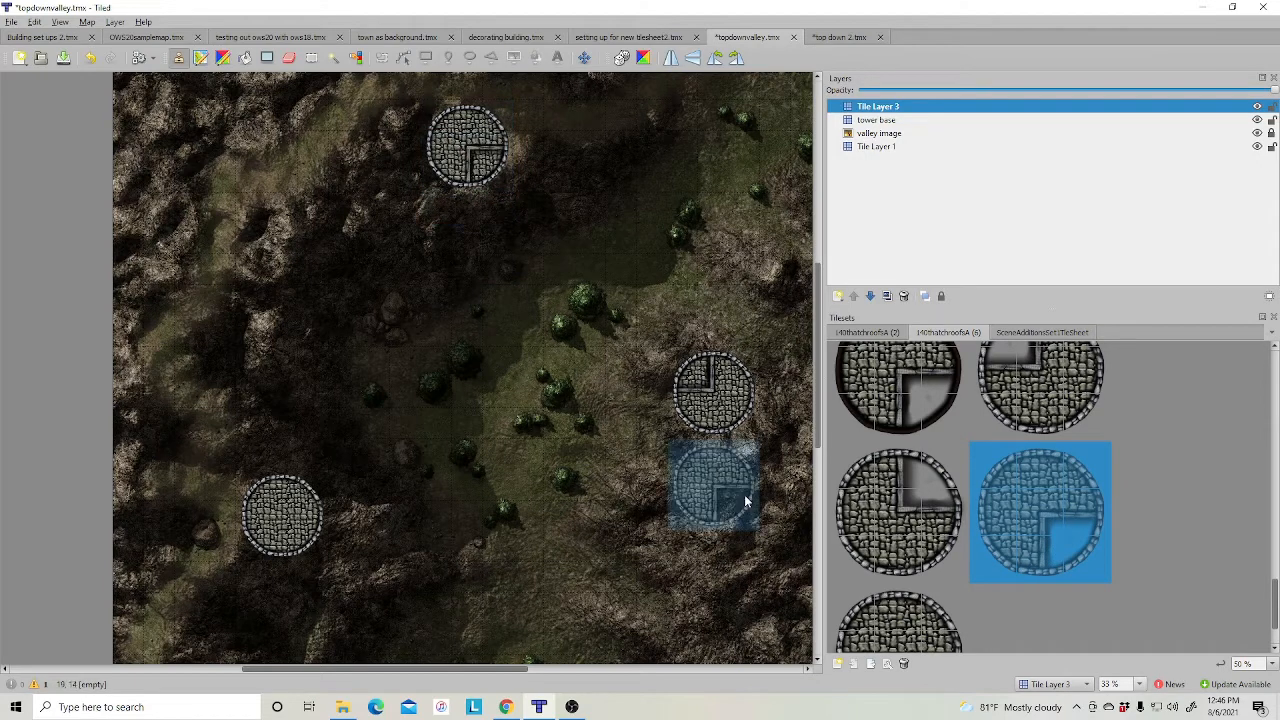
click(835, 490)
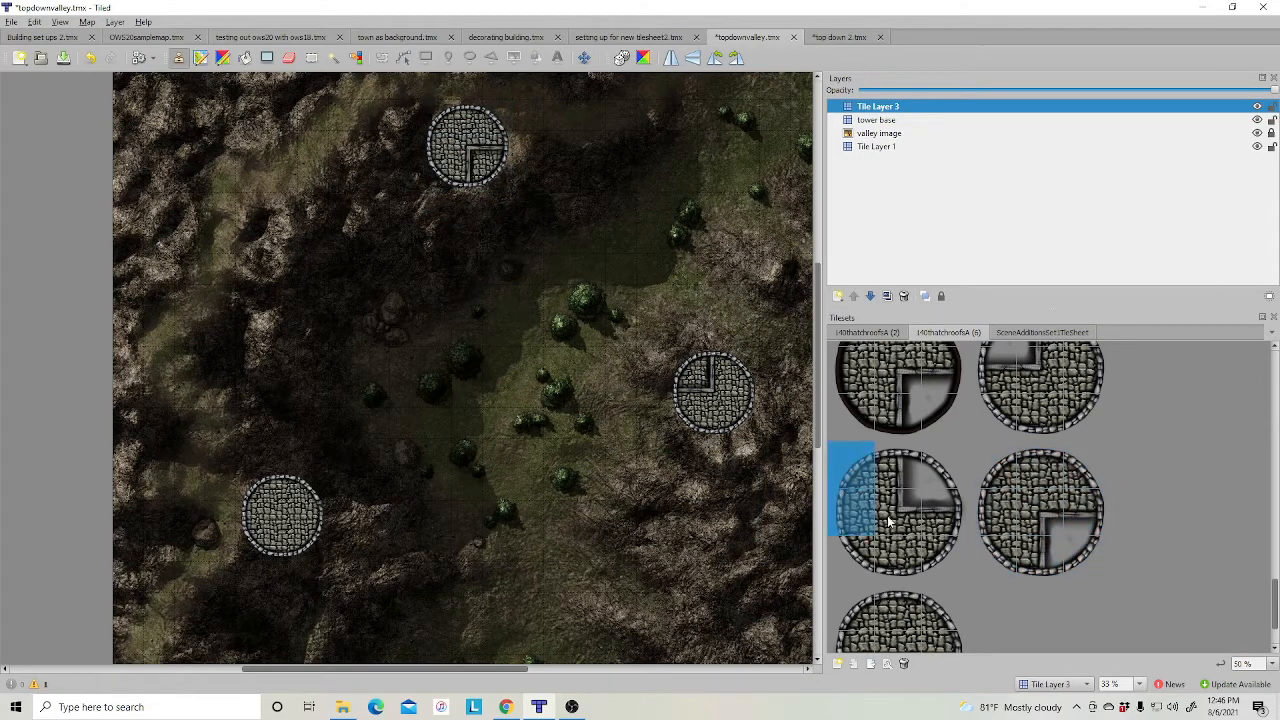
click(270, 535)
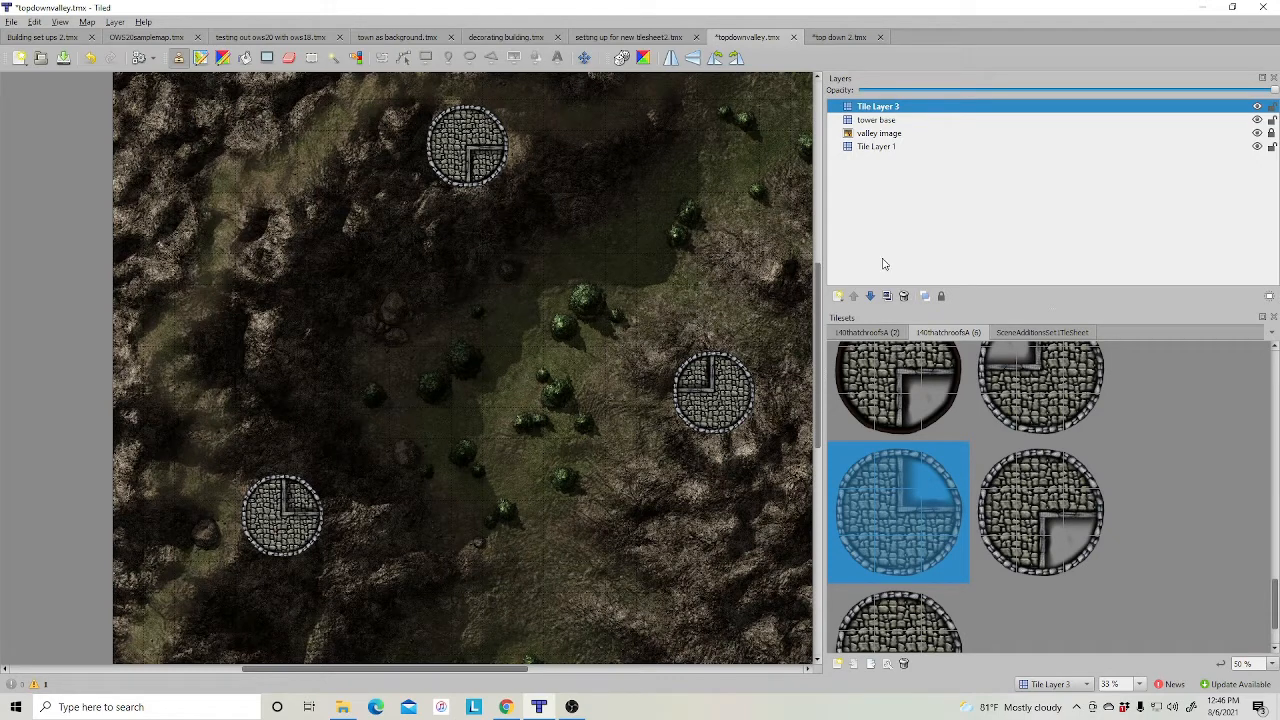
Add a tile layer above Tile Layer 3 and place the lower curved wooden staircase in the north tower's floor opening.
click(866, 332)
scroll(972, 462, down, 10)
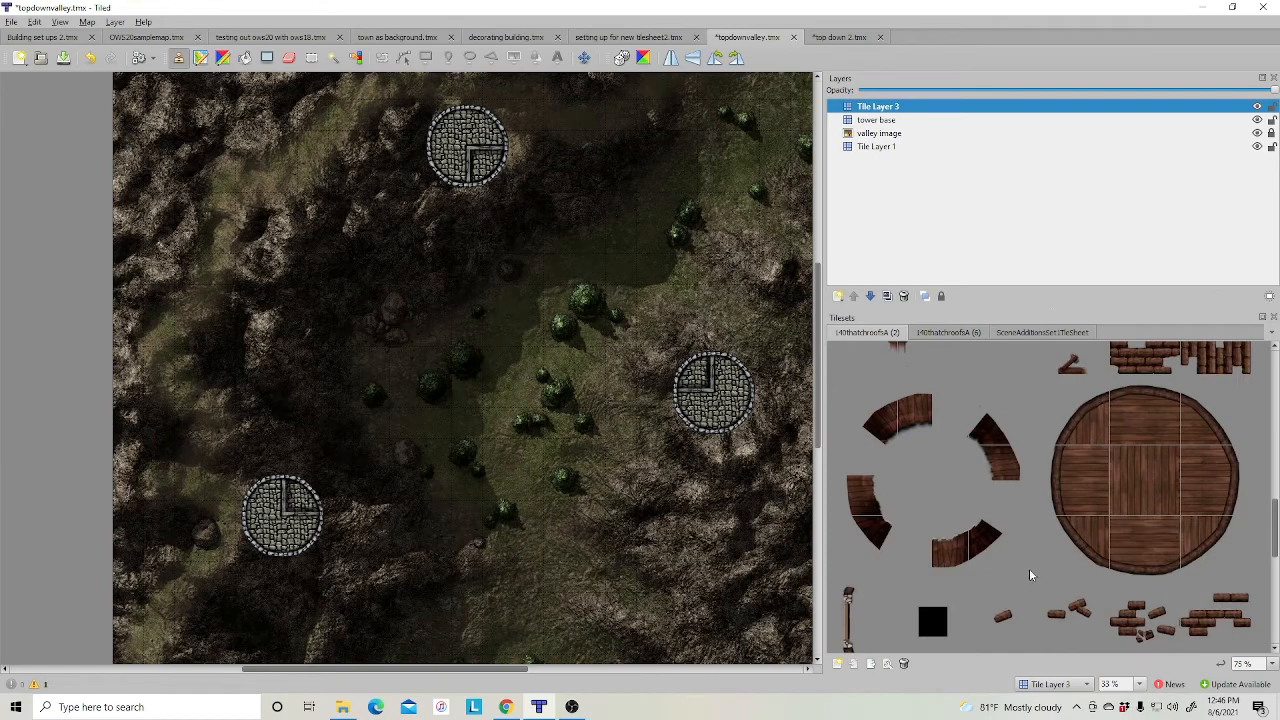
scroll(1029, 572, down, 8)
scroll(1023, 558, up, 7)
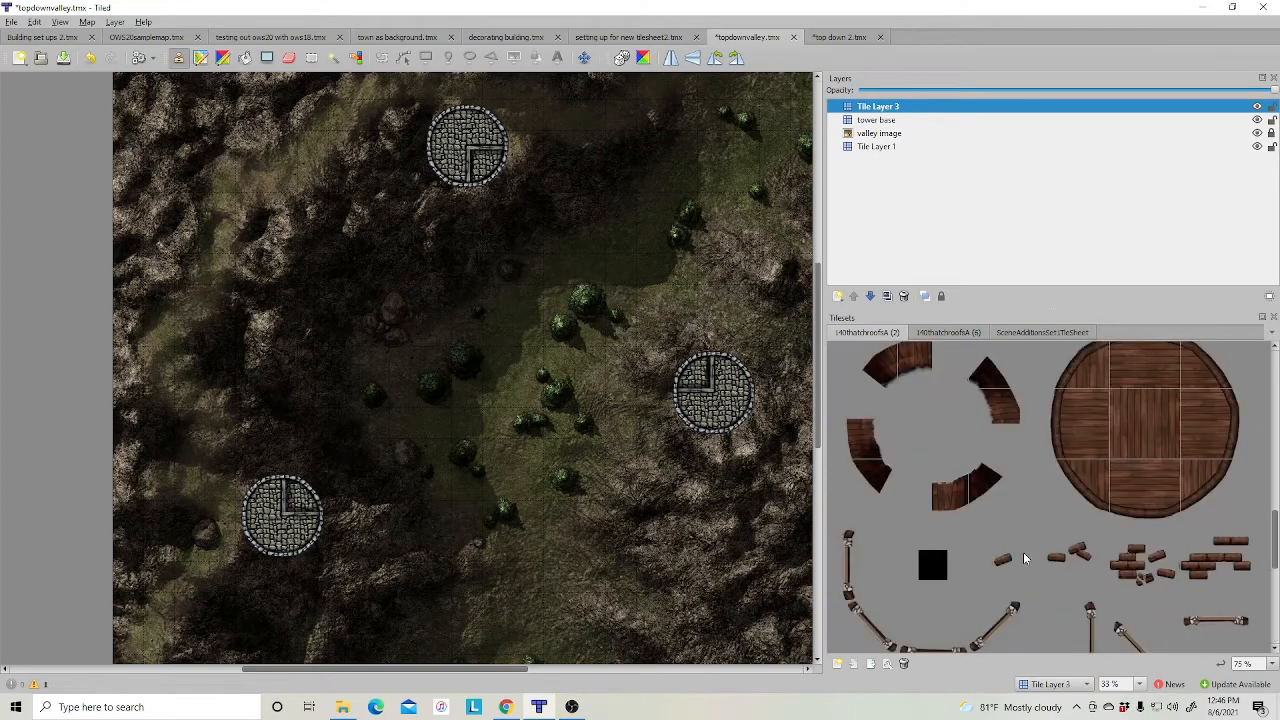
scroll(1024, 558, up, 3)
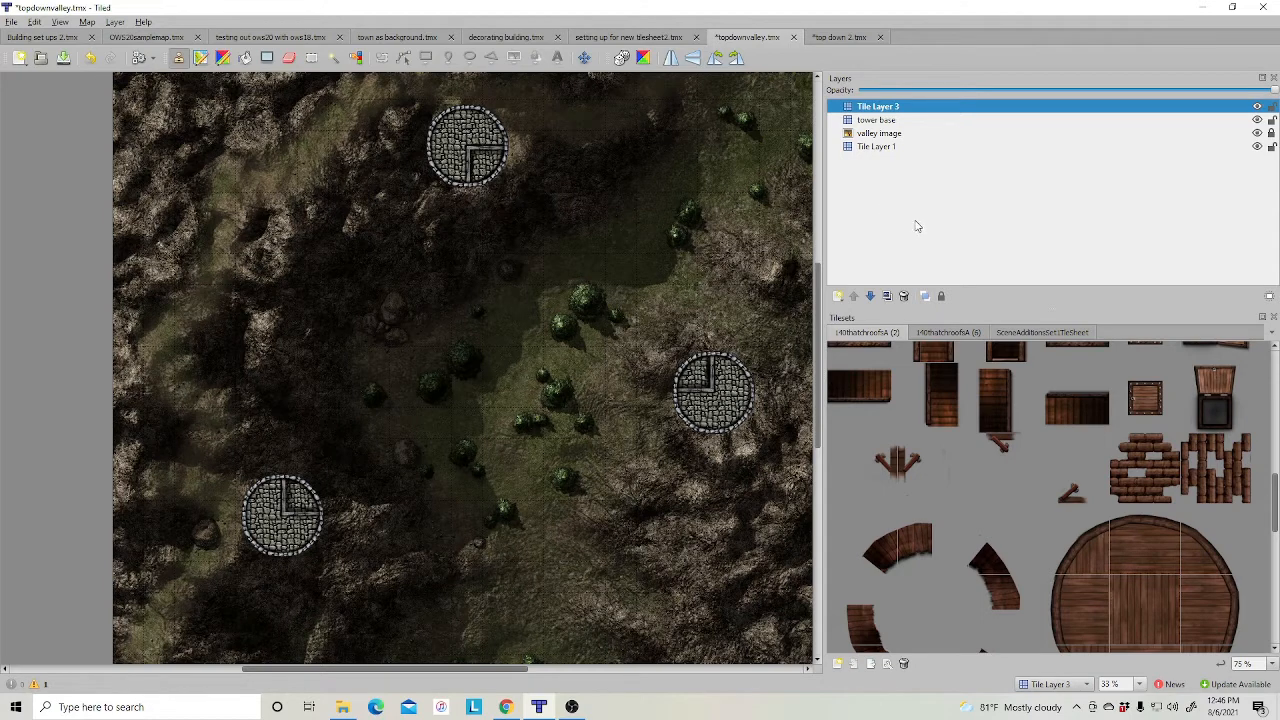
scroll(971, 497, down, 3)
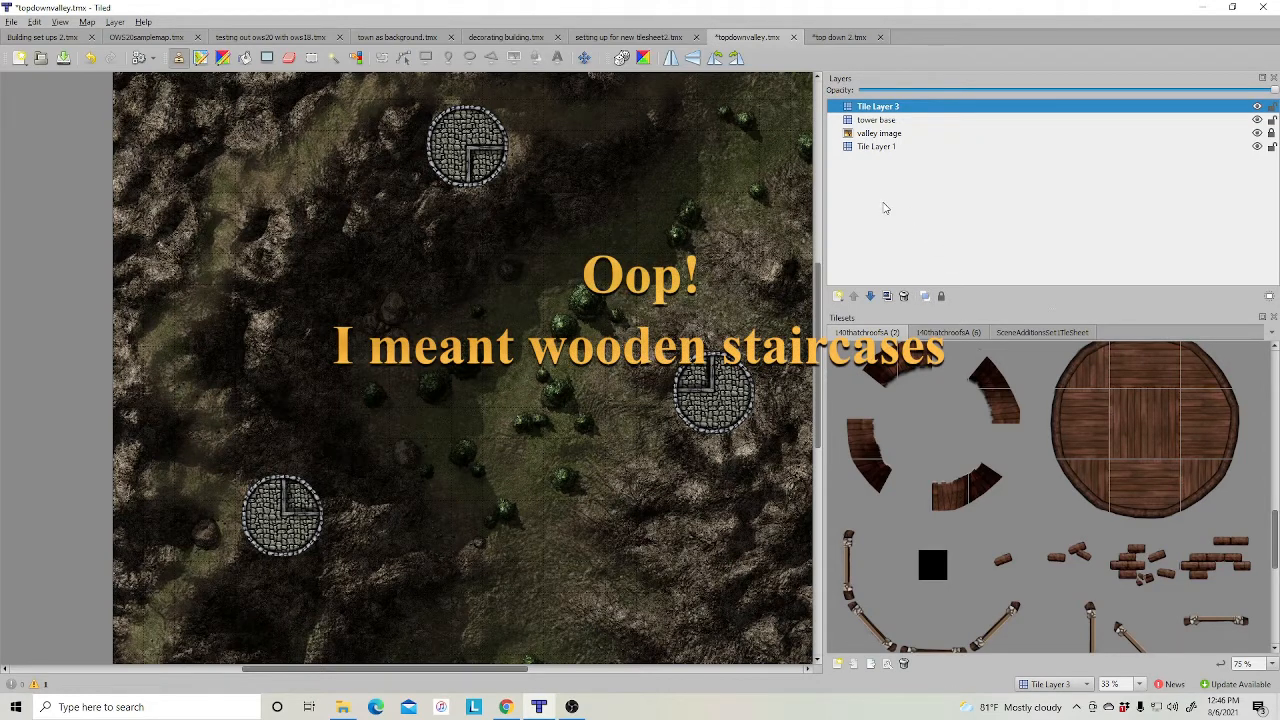
right_click(884, 208)
mouse_move(926, 212)
click(1015, 217)
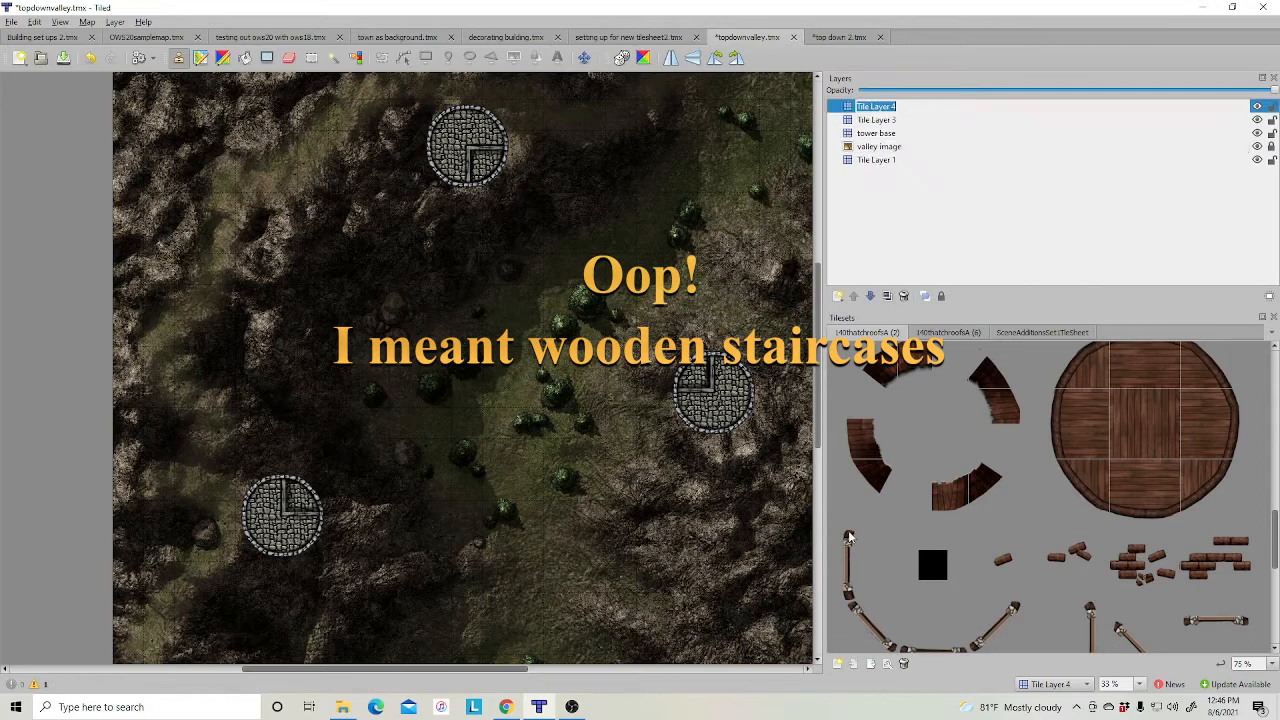
drag(937, 478, 990, 497)
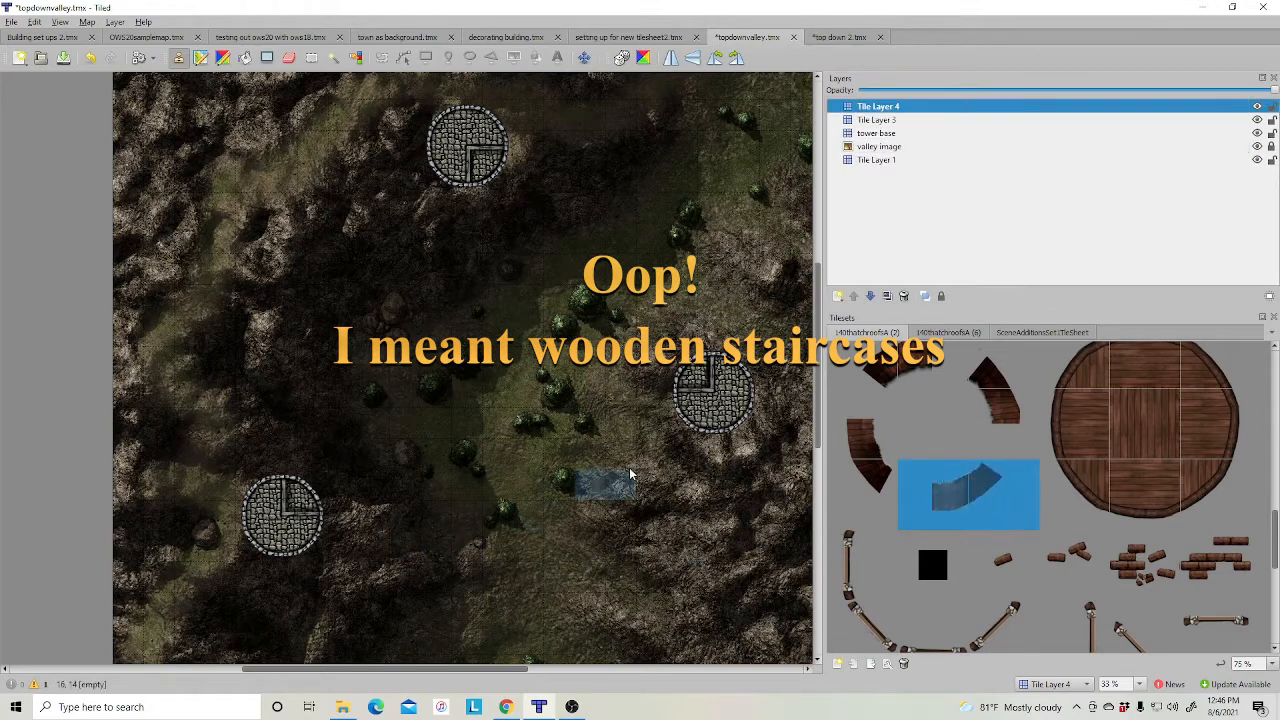
click(505, 188)
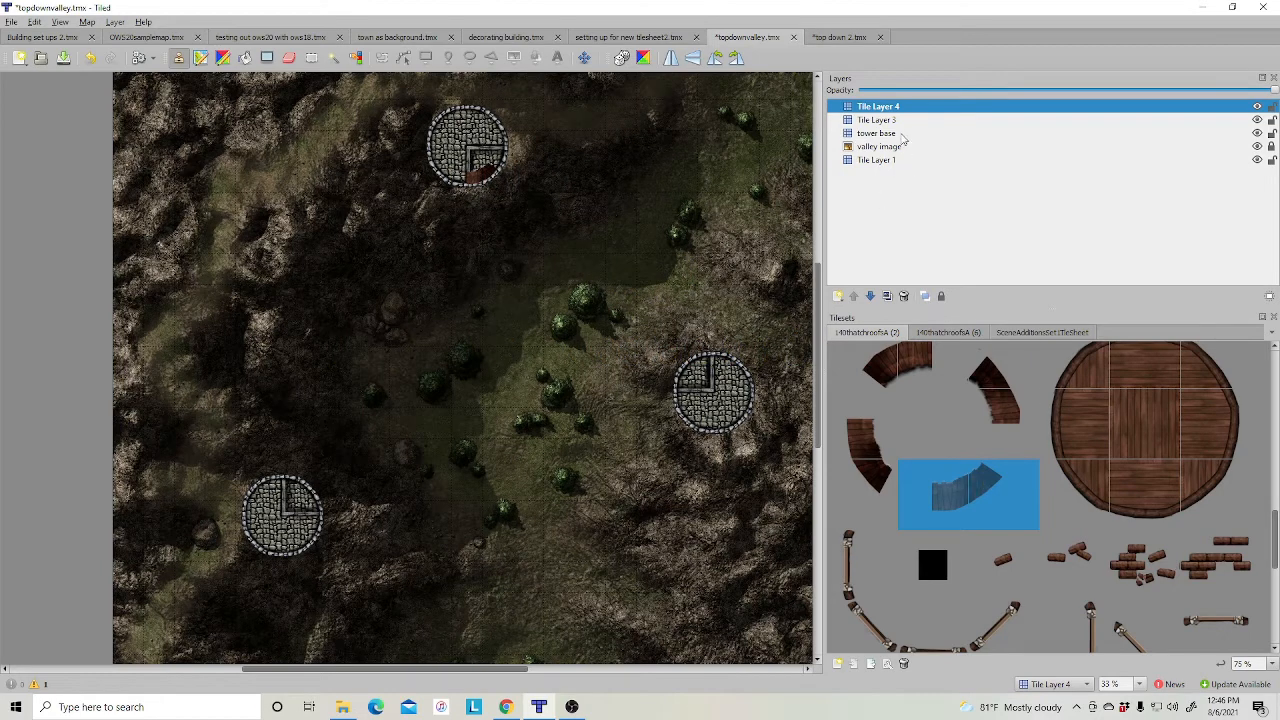
Try the upper-right curved wooden staircase in the southwest tower on Tile Layer 3, checking it with tower base hidden, and undo it.
click(892, 122)
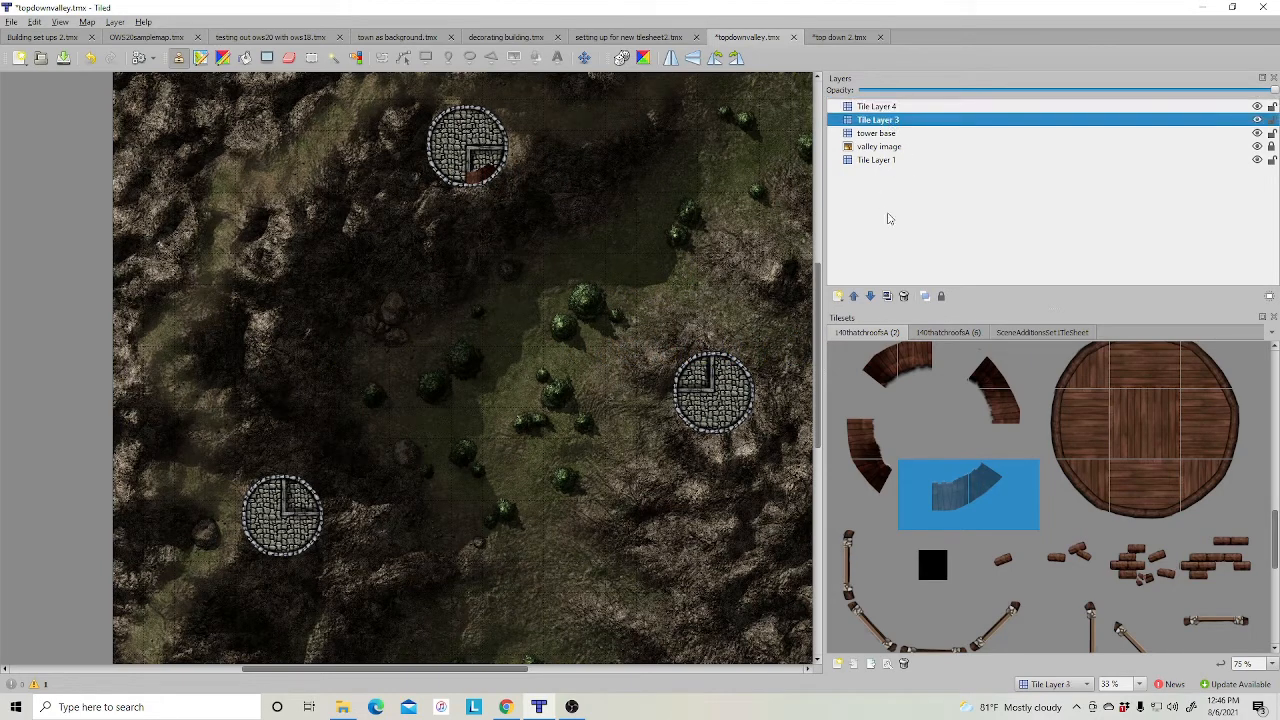
click(985, 380)
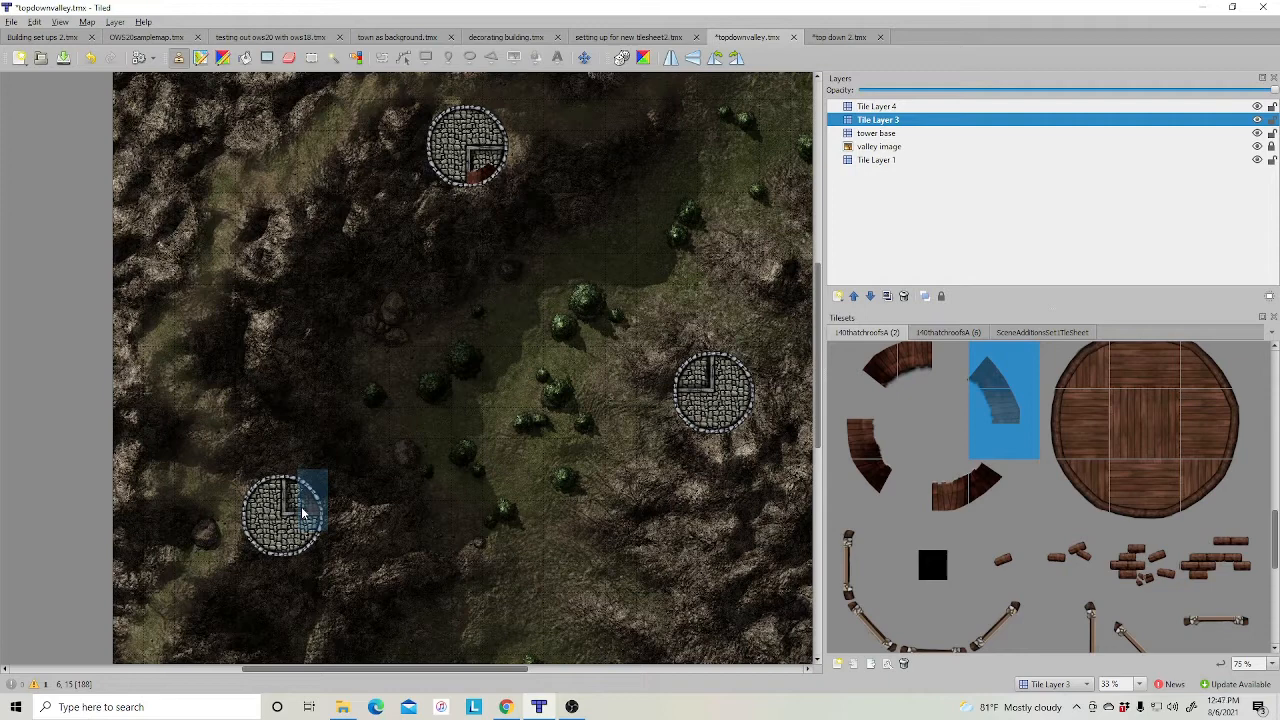
click(304, 513)
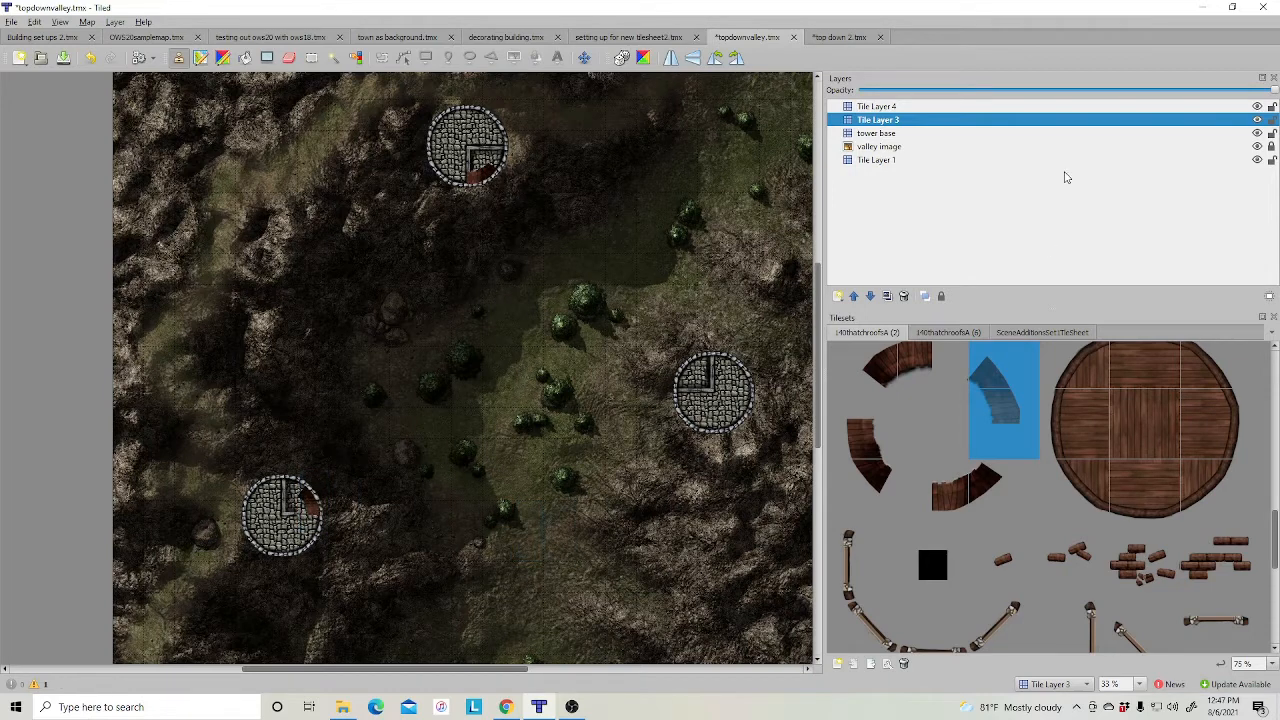
click(1257, 133)
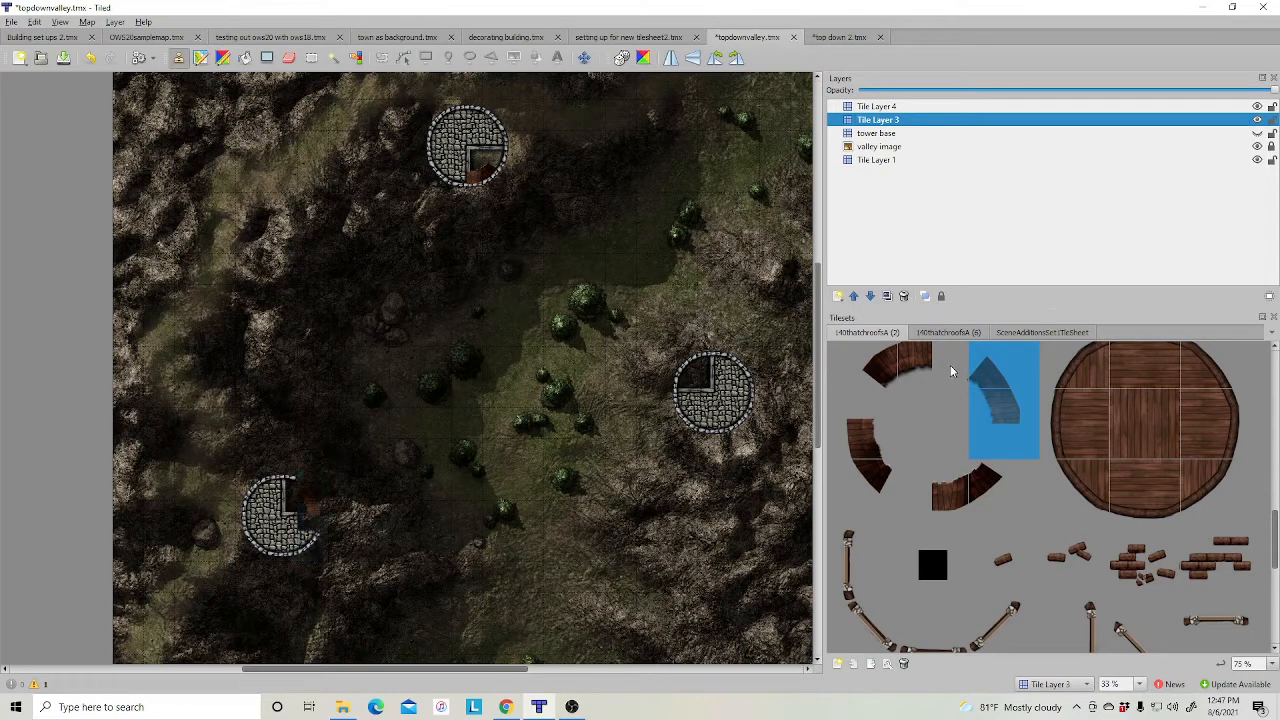
key(ctrl+z)
key(ctrl+z)
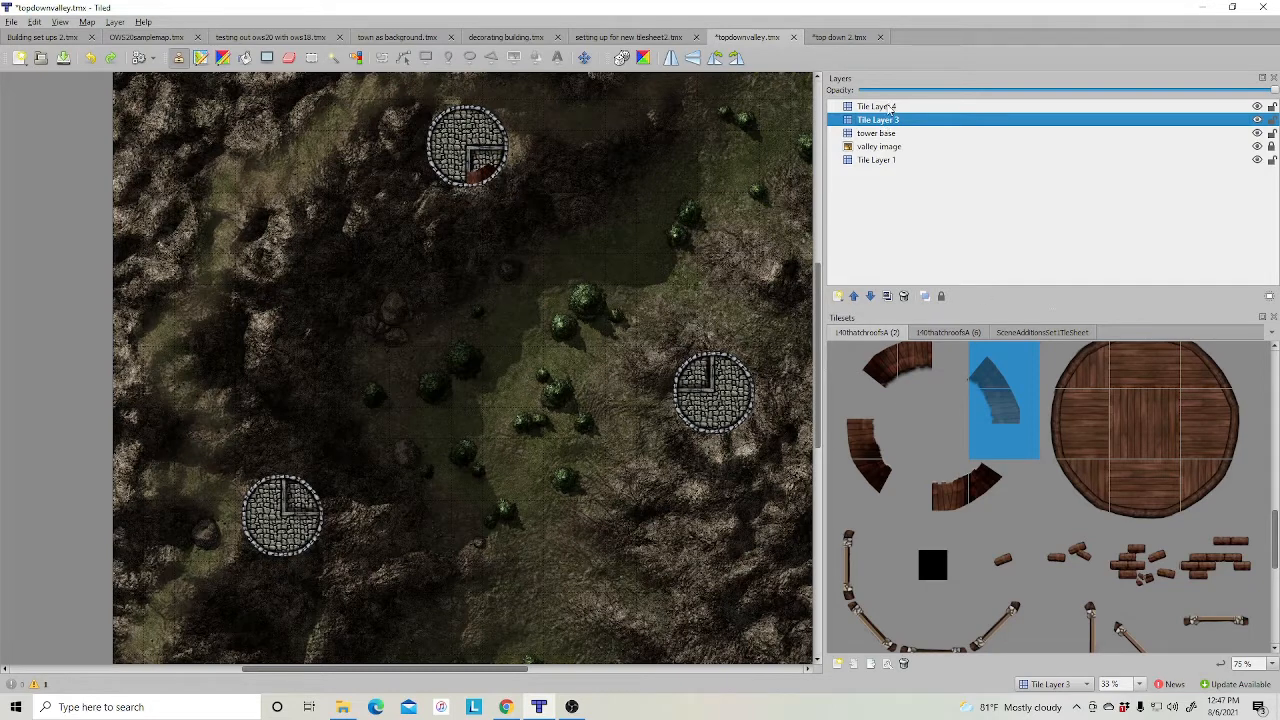
Place the upper-right curved wooden staircase in the southwest tower's floor opening on Tile Layer 4.
click(889, 107)
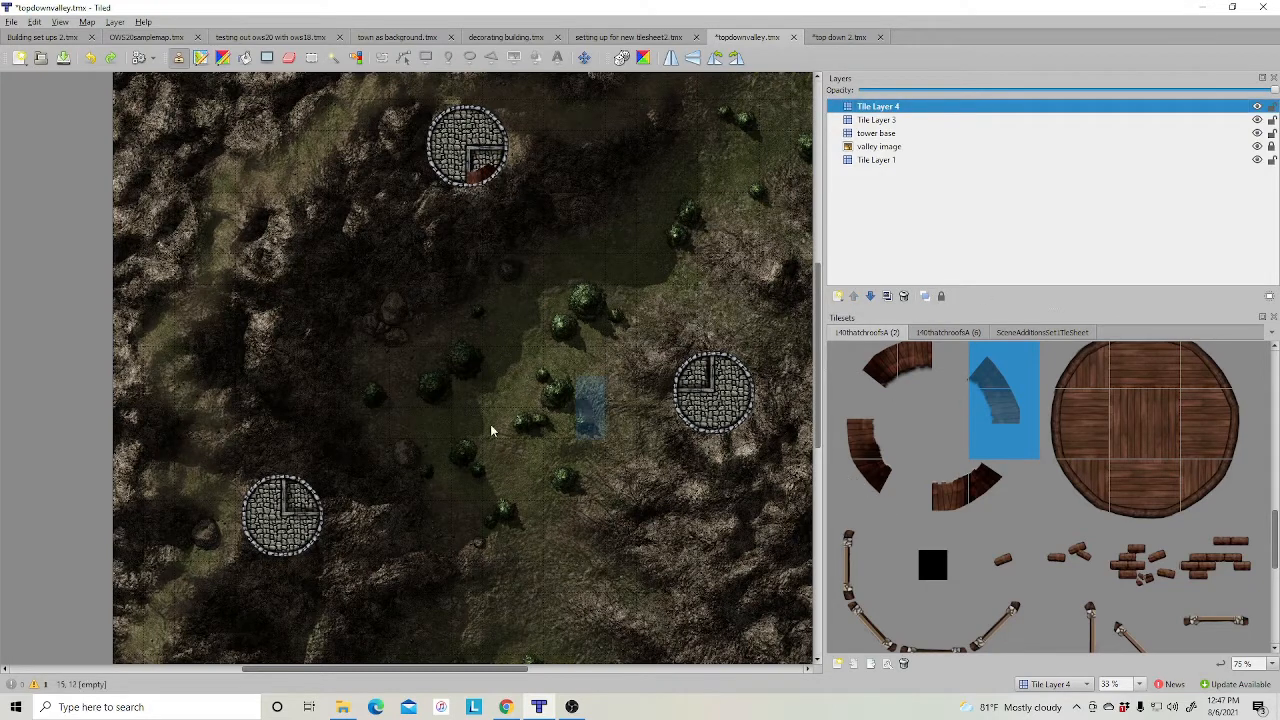
click(315, 515)
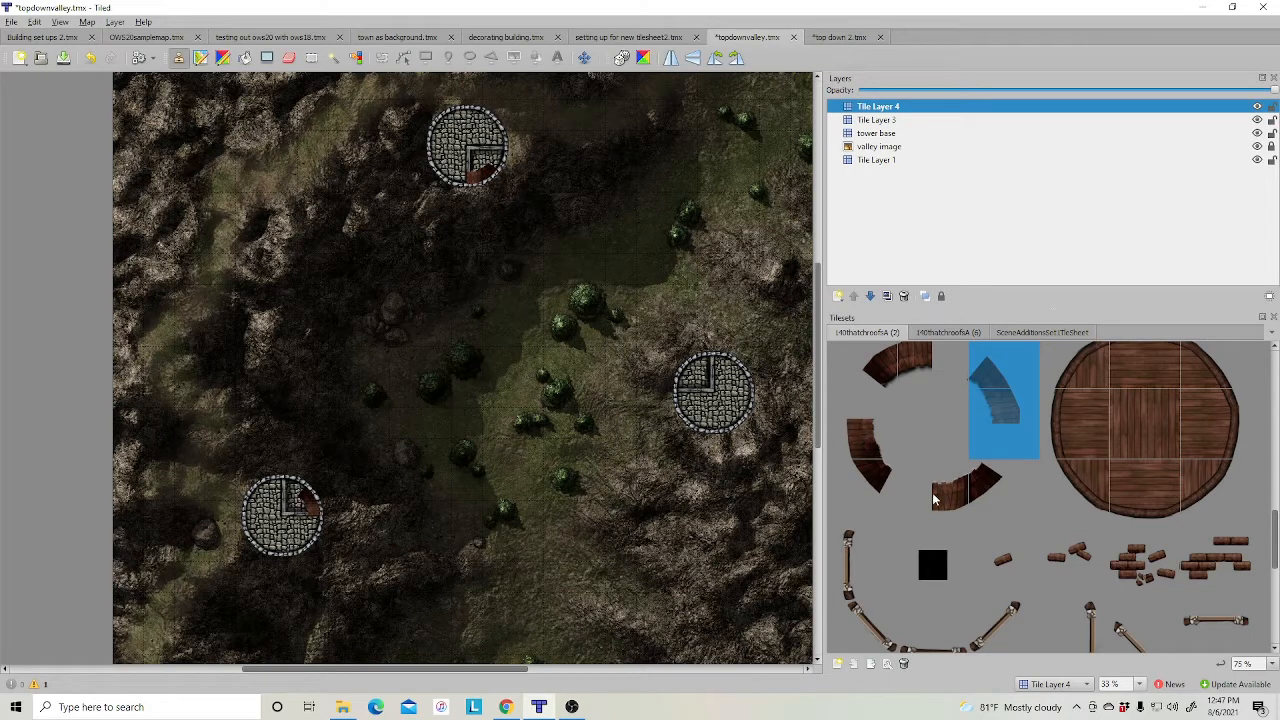
Place the upper-left curved wooden staircase in the east tower's floor opening on Tile Layer 4.
drag(928, 362, 872, 371)
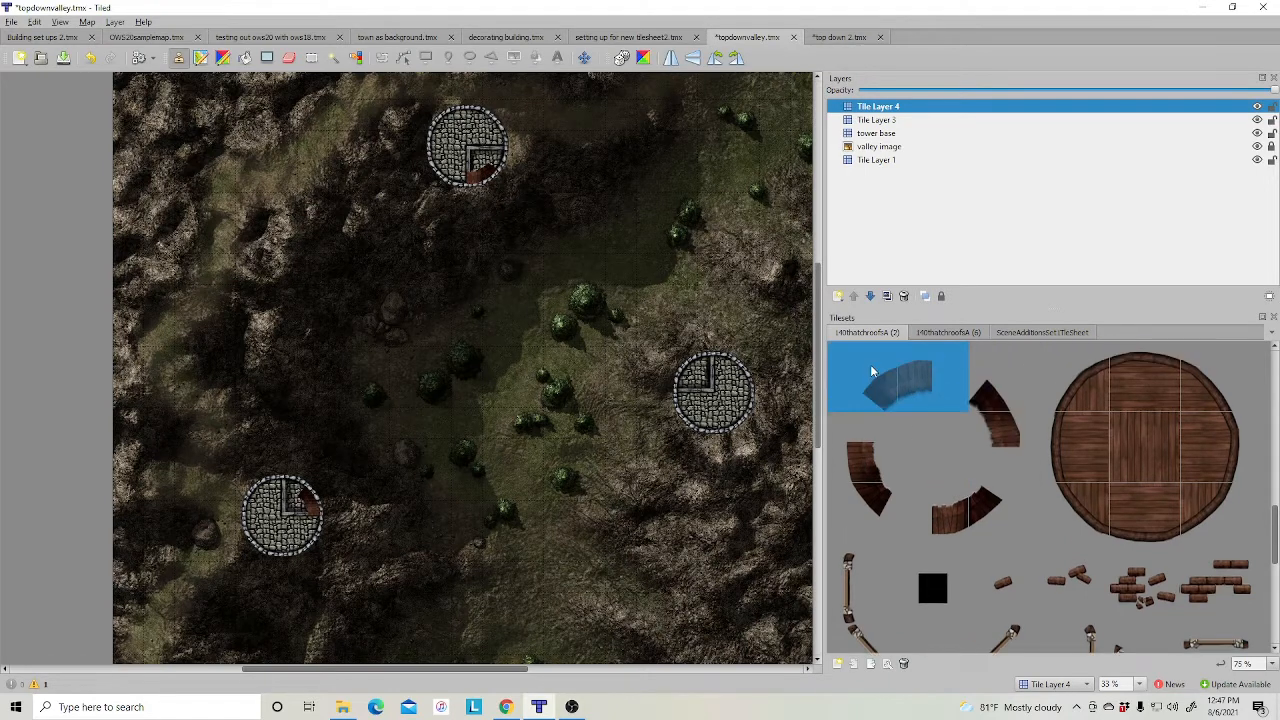
click(717, 371)
right_click(903, 210)
mouse_move(980, 222)
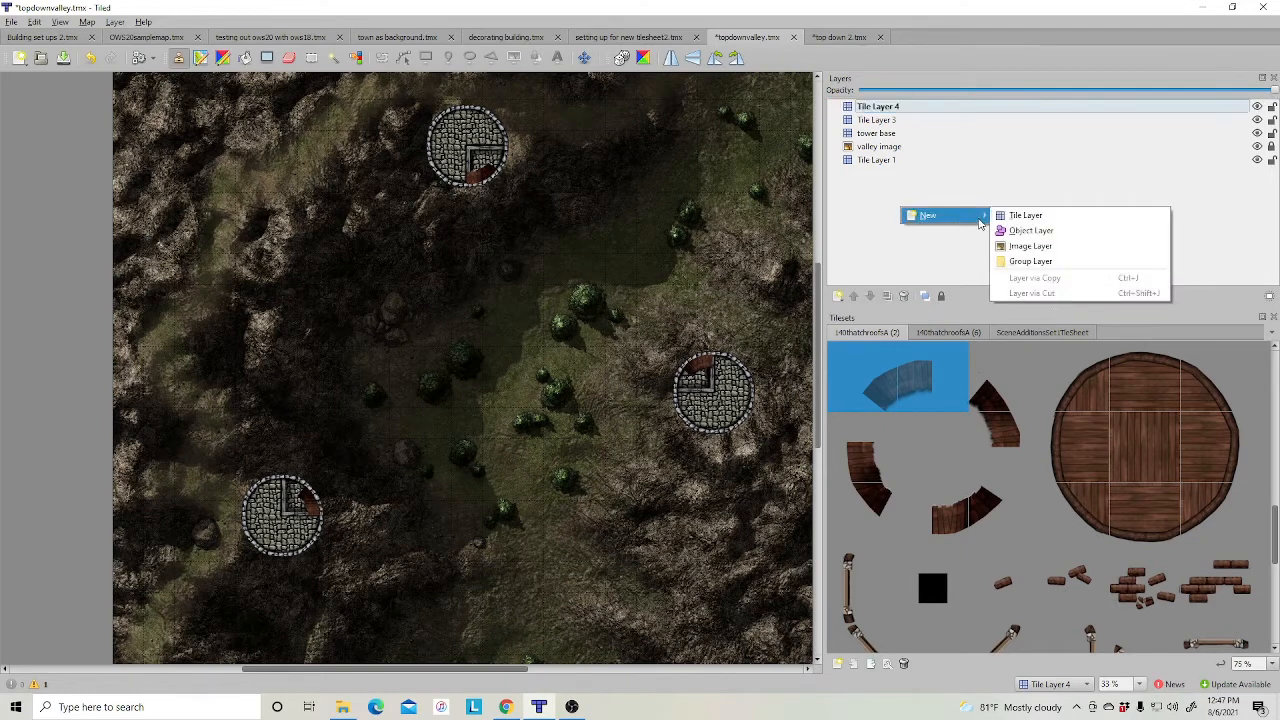
Rename Tile Layer 4 as "staircases 1" and Tile Layer 3 as "second floor".
double_click(872, 106)
text(sta)
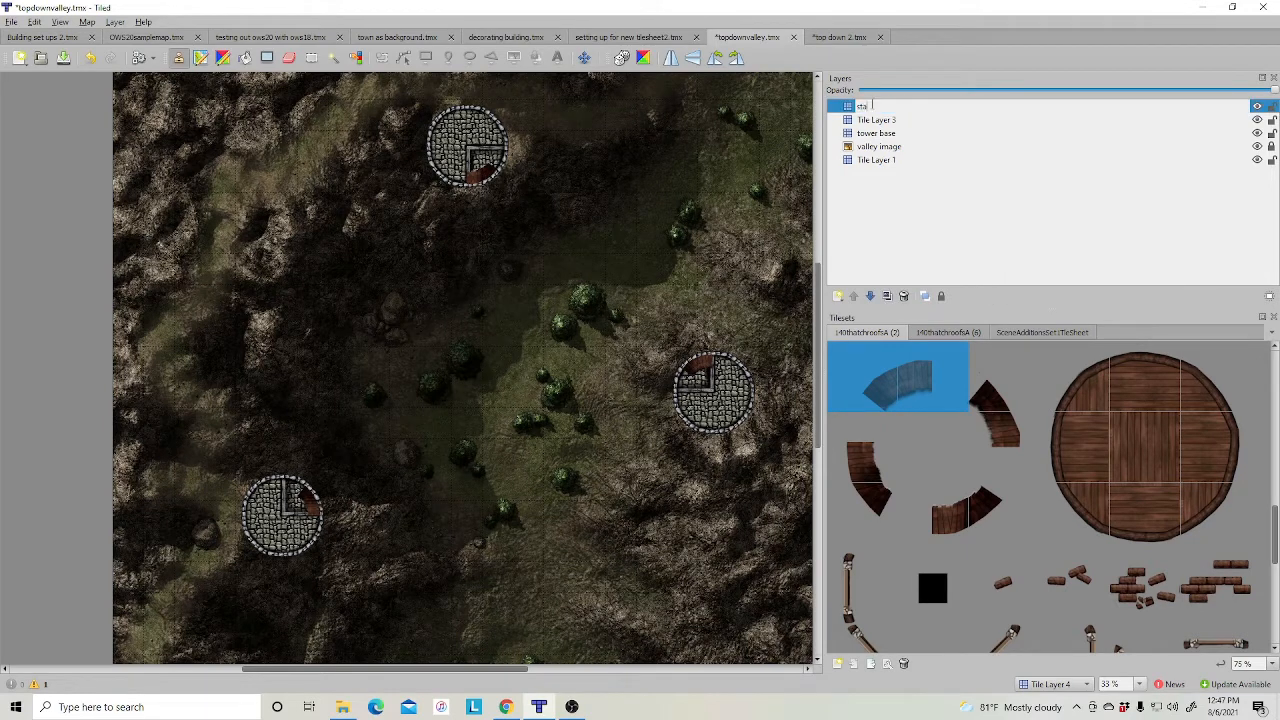
text(ircases 1)
key(Return)
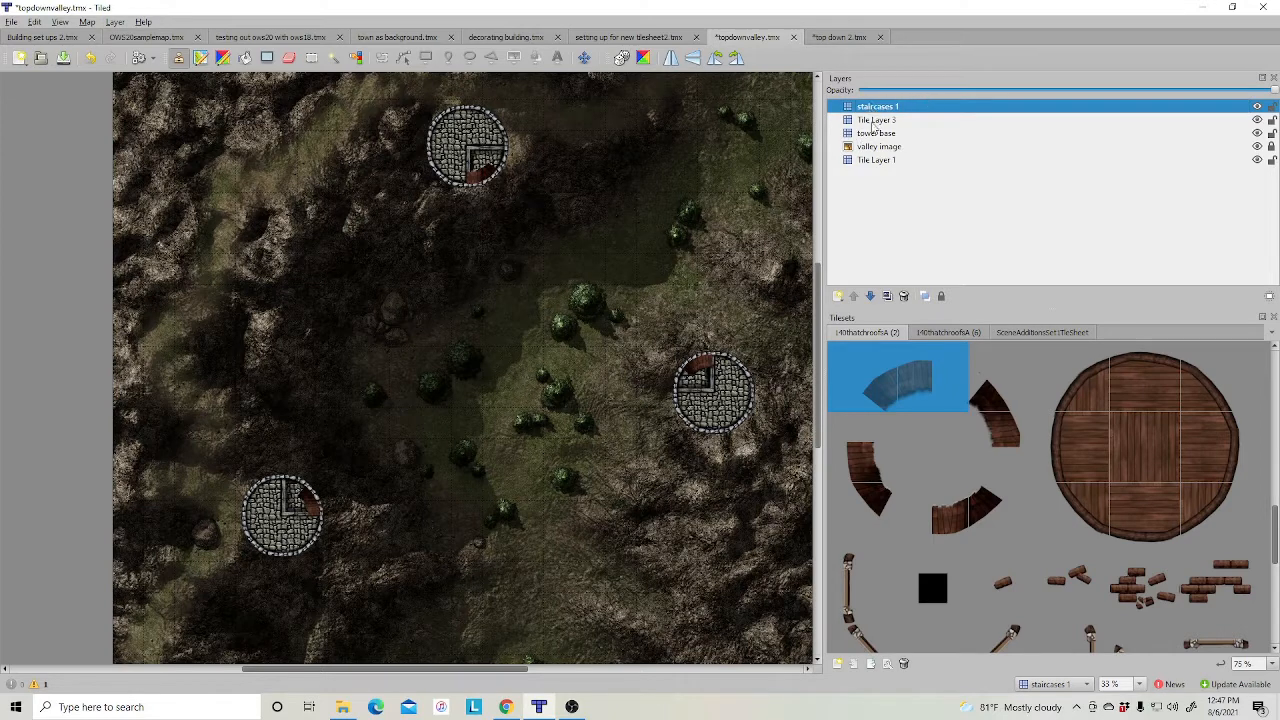
double_click(876, 120)
text(second floor)
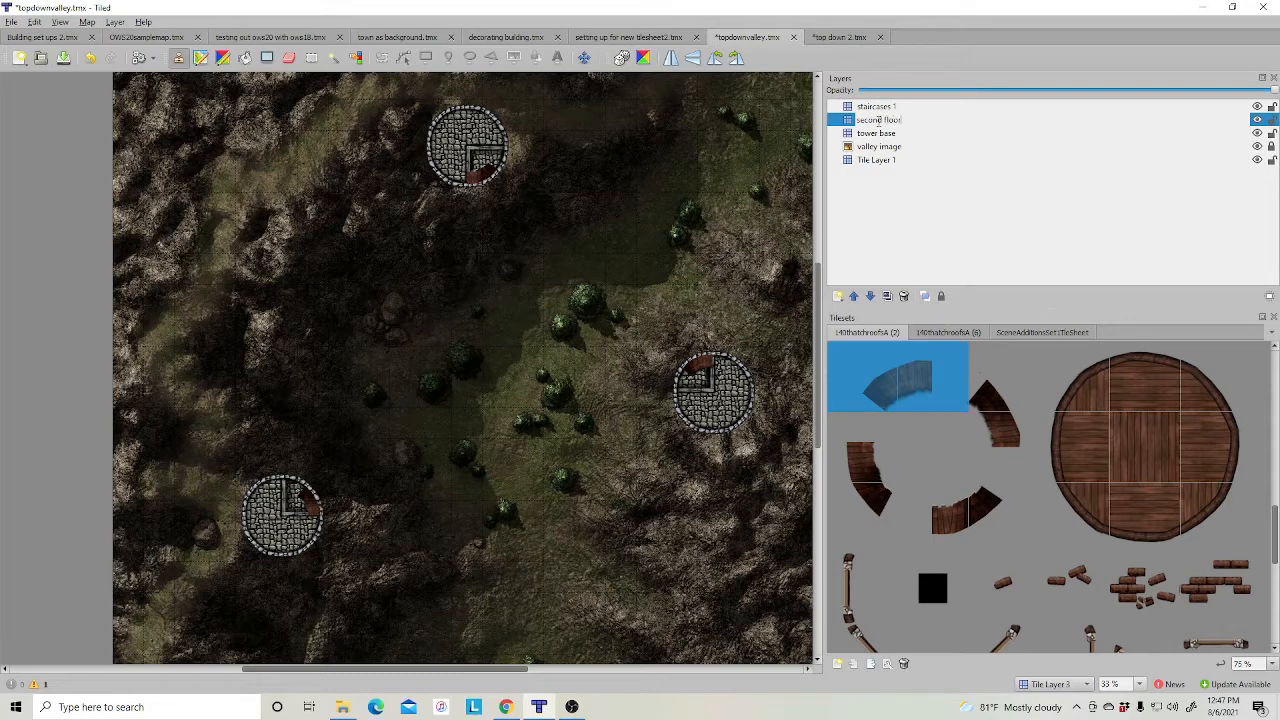
key(Return)
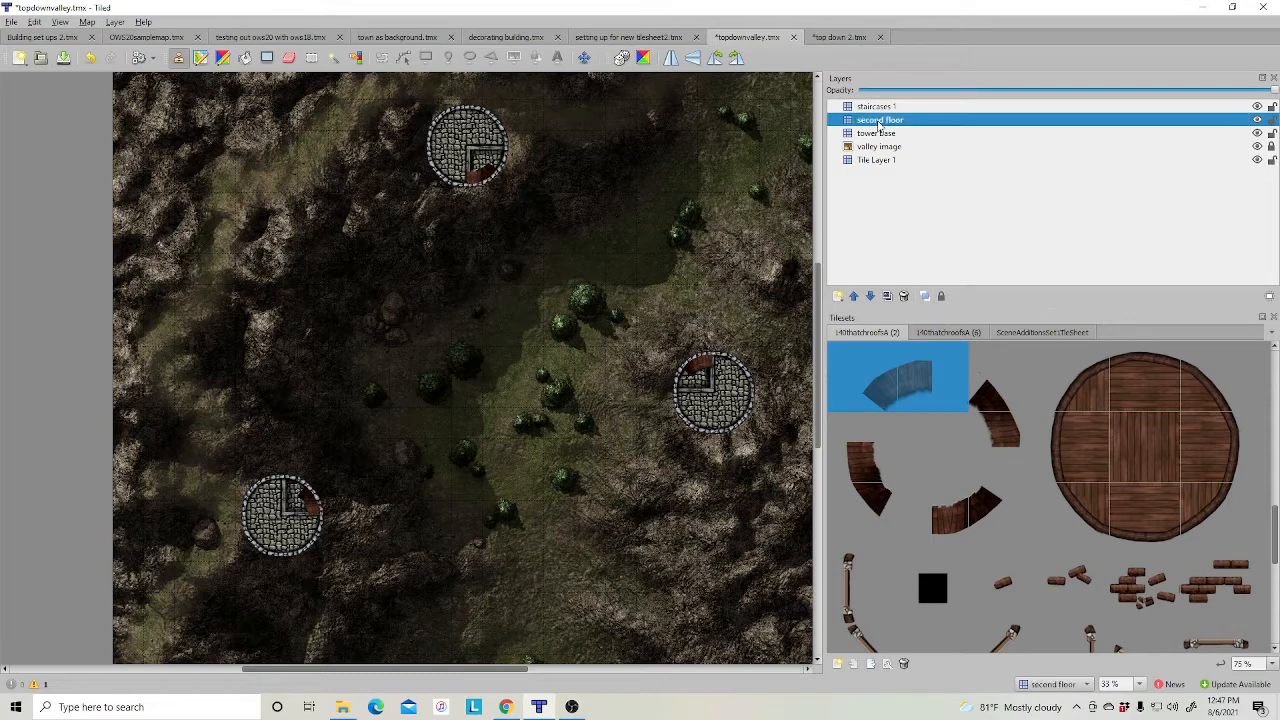
Add a new tile layer and raise it above the staircases 1 layer.
click(881, 212)
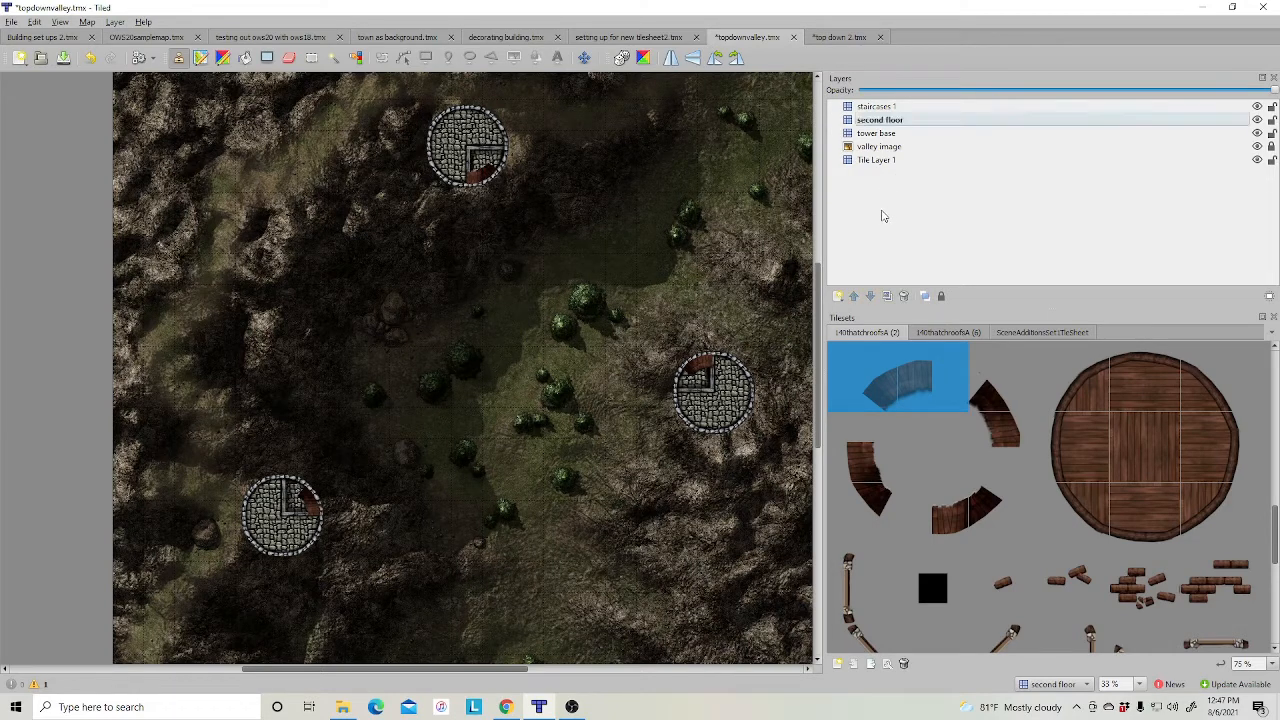
right_click(883, 201)
mouse_move(905, 205)
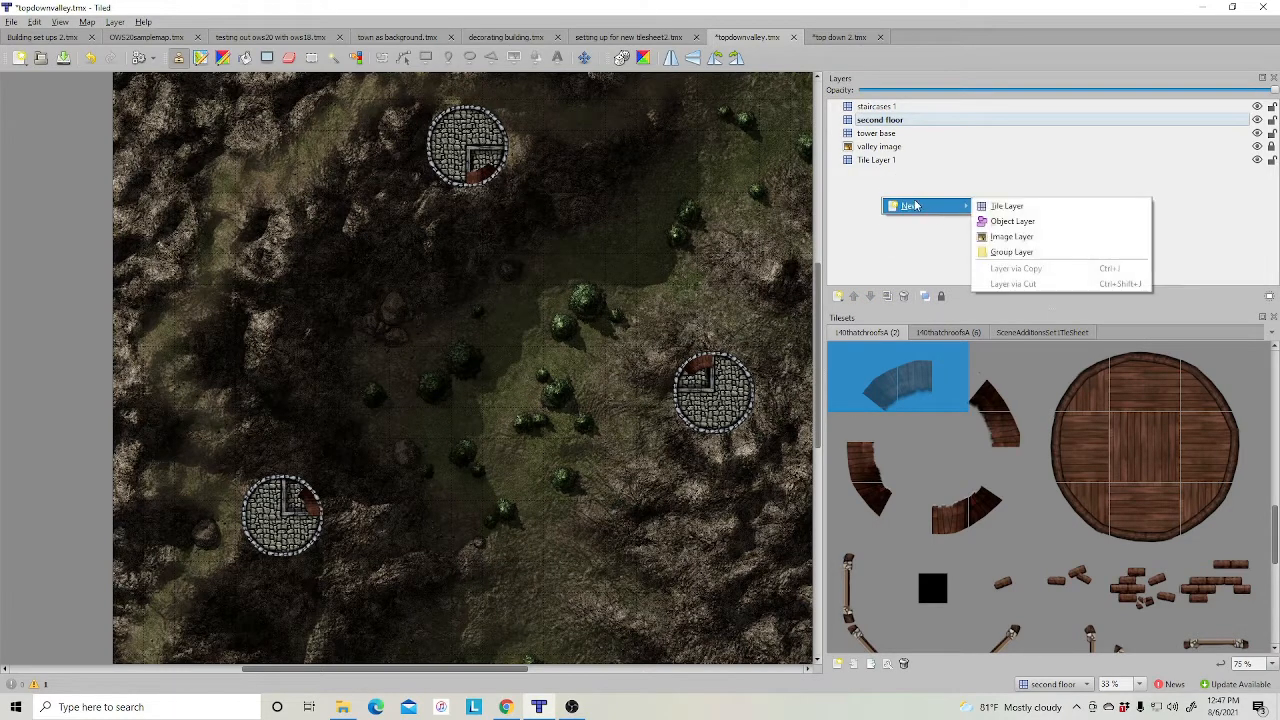
click(1012, 211)
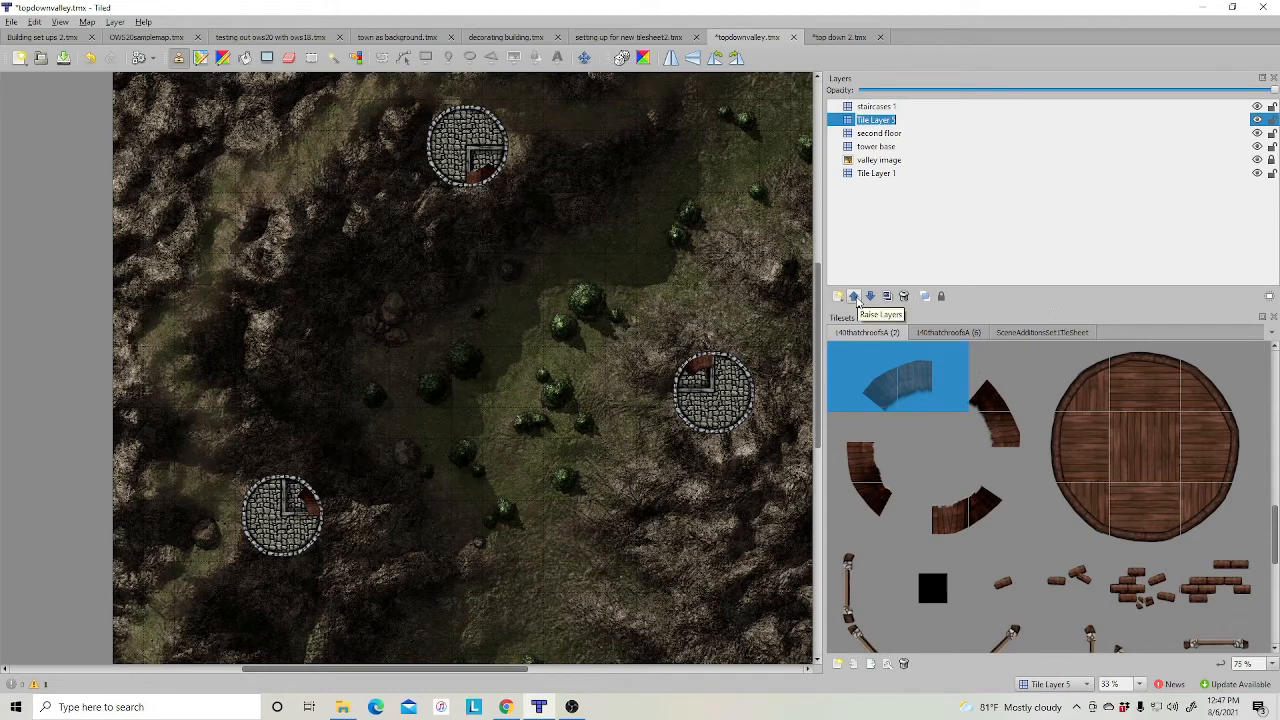
click(855, 297)
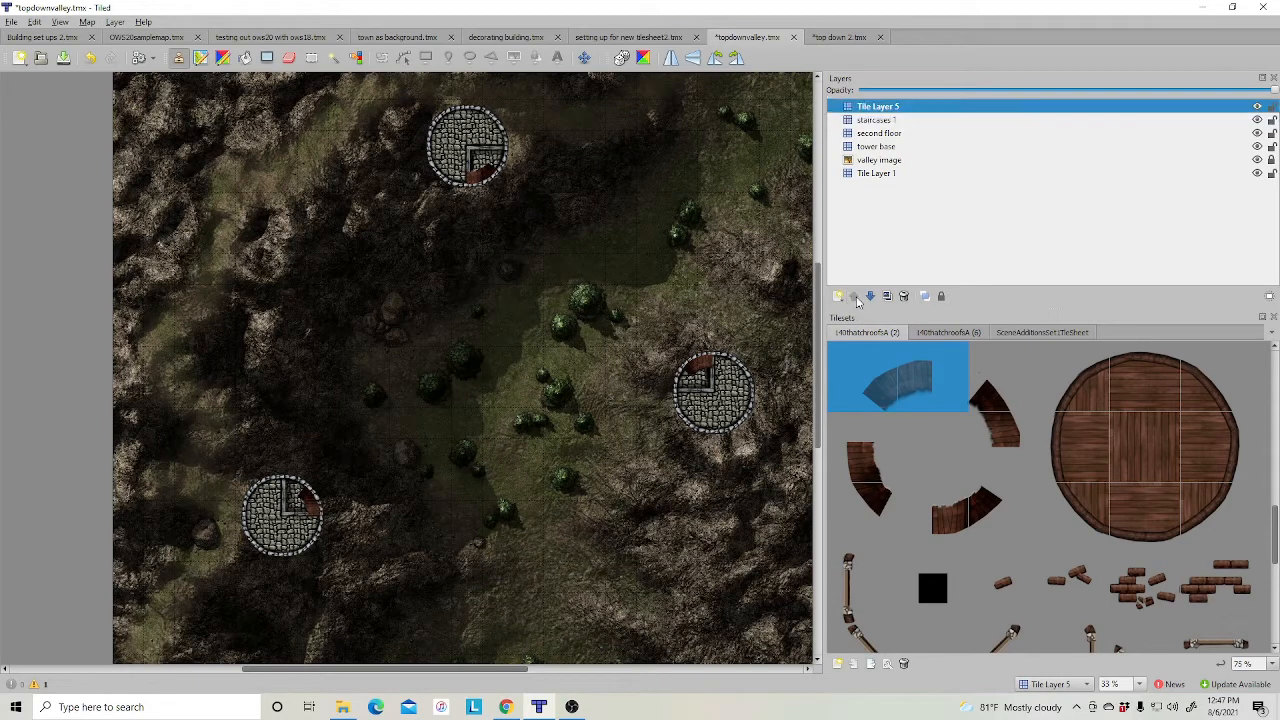
Lock the staircases 1, second floor and tower base layers, keeping the valley image layer locked.
click(1271, 119)
click(1271, 133)
click(1271, 146)
click(1271, 160)
Place stone-rimmed floors on Tile Layer 5: upper-left opening on the north tower, upper-right on the east, lower-right on the southwest.
click(950, 333)
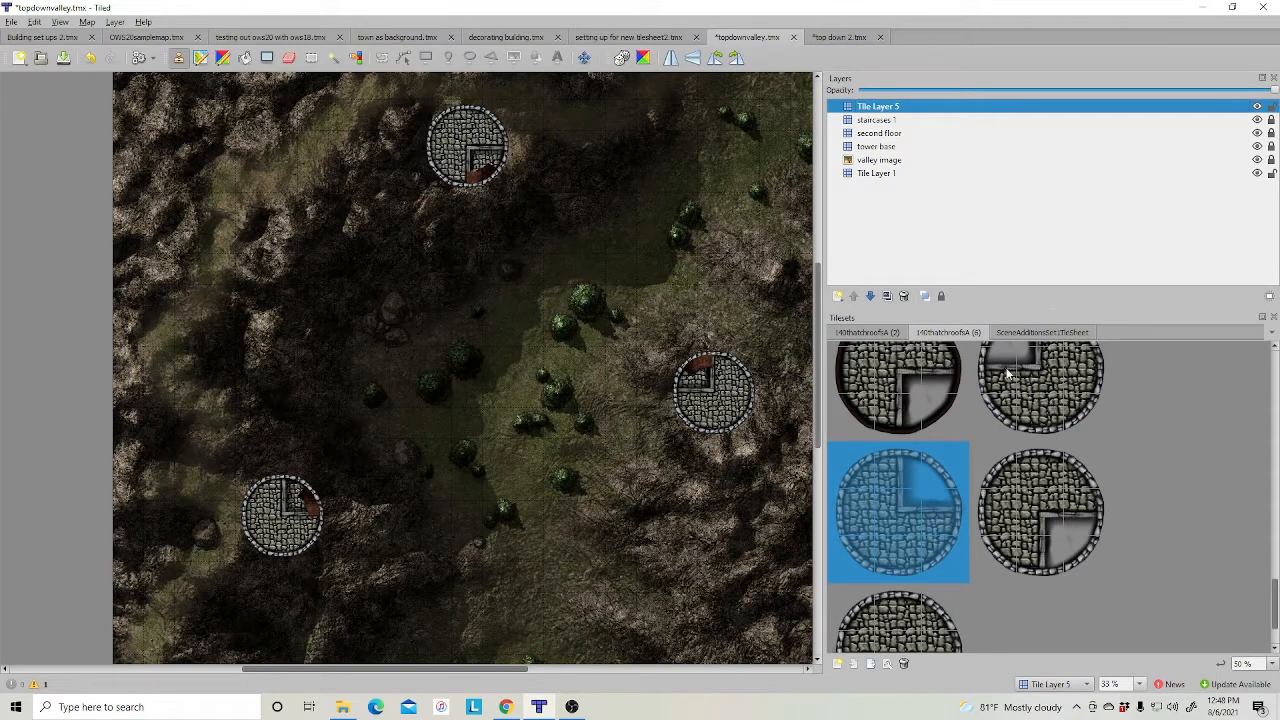
scroll(1045, 388, up, 2)
click(1000, 470)
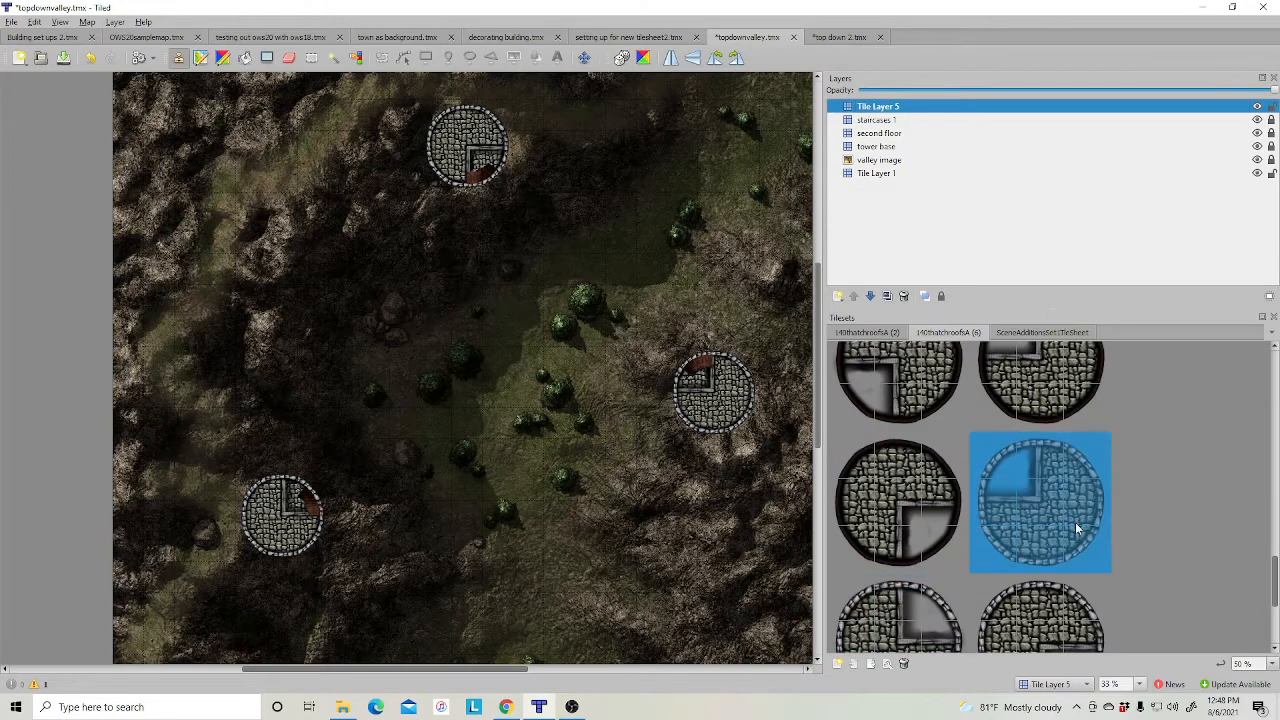
click(466, 149)
scroll(1075, 560, down, 2)
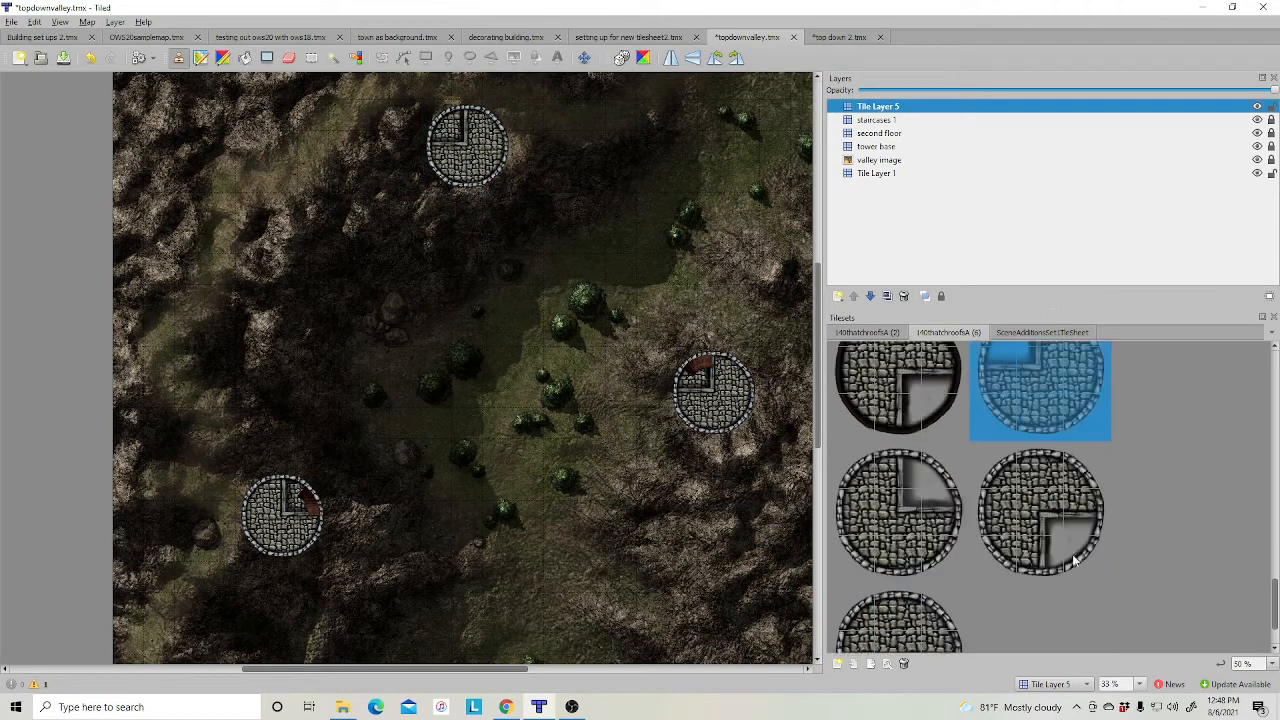
click(858, 480)
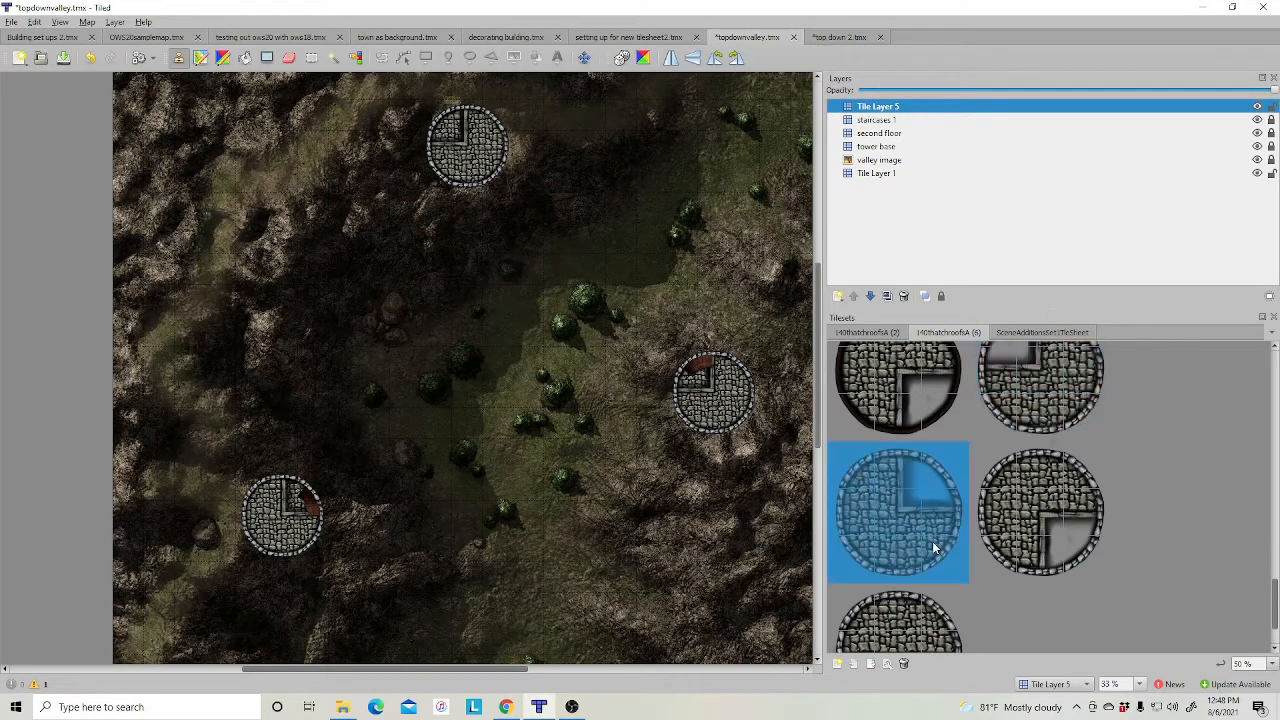
click(726, 400)
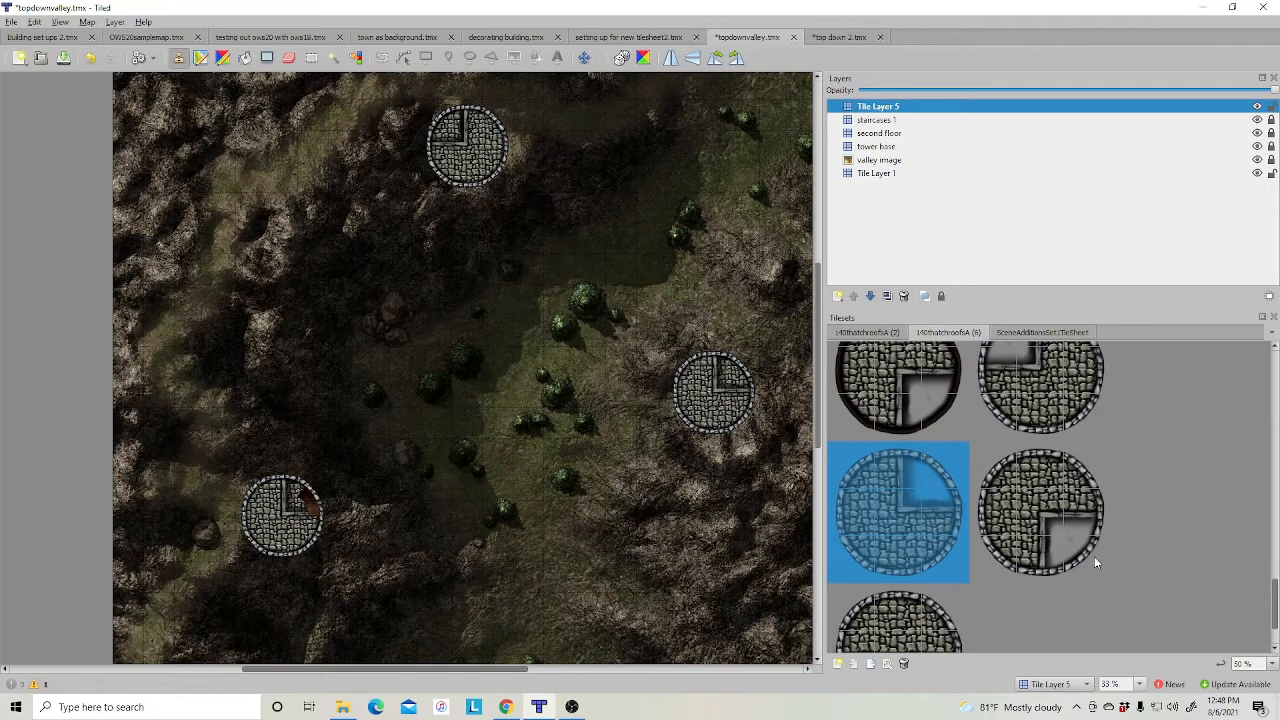
click(1008, 472)
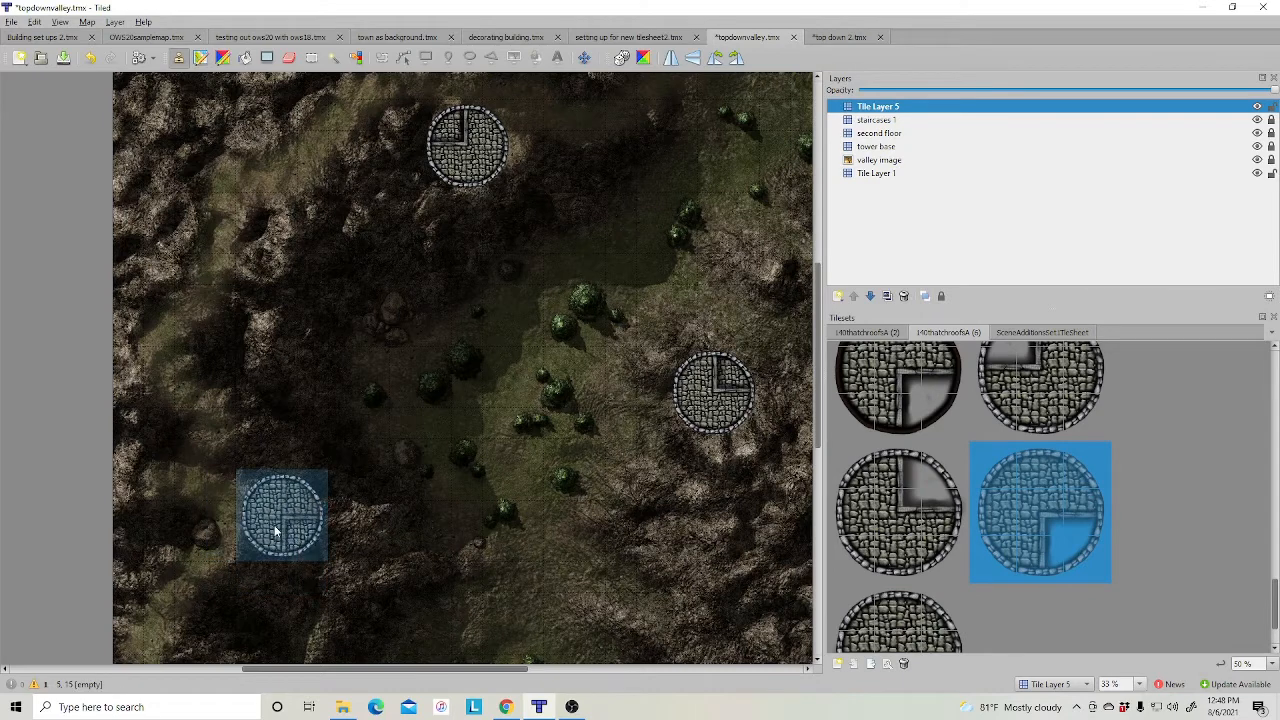
Add a tile layer above Tile Layer 5 and place the upper-right curved wooden staircase in the east tower's floor opening.
right_click(865, 237)
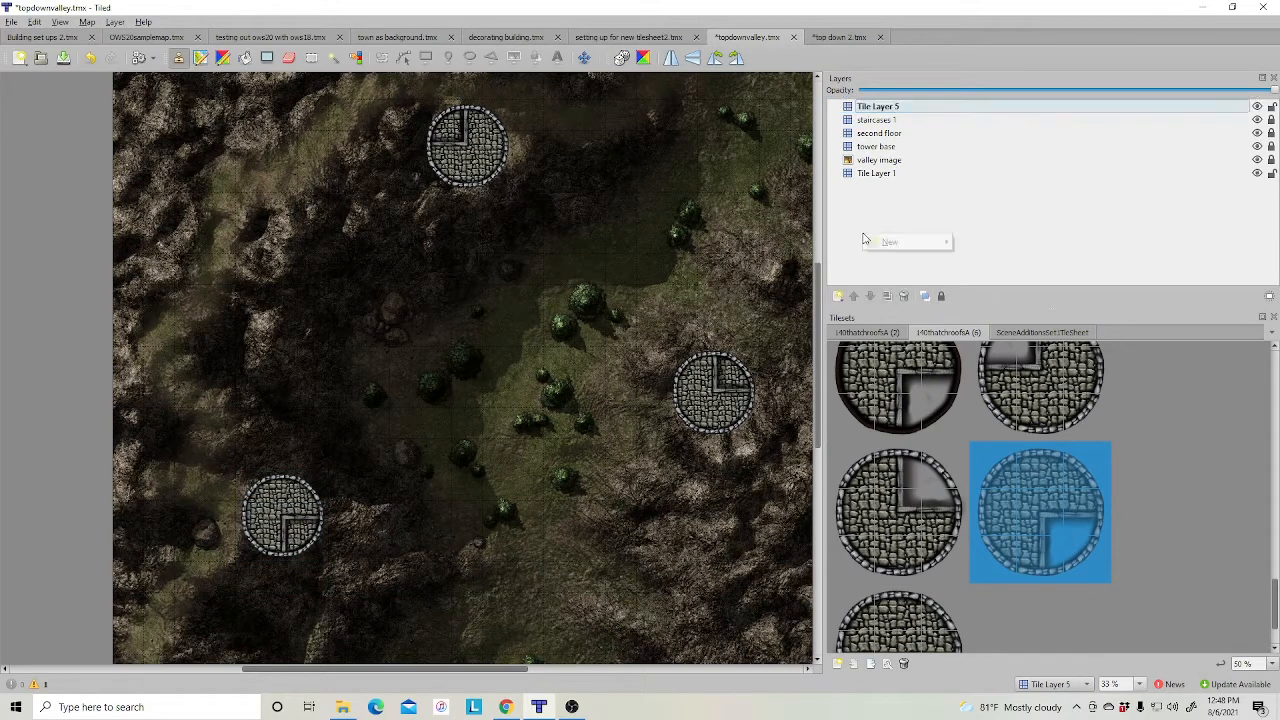
mouse_move(900, 249)
click(988, 242)
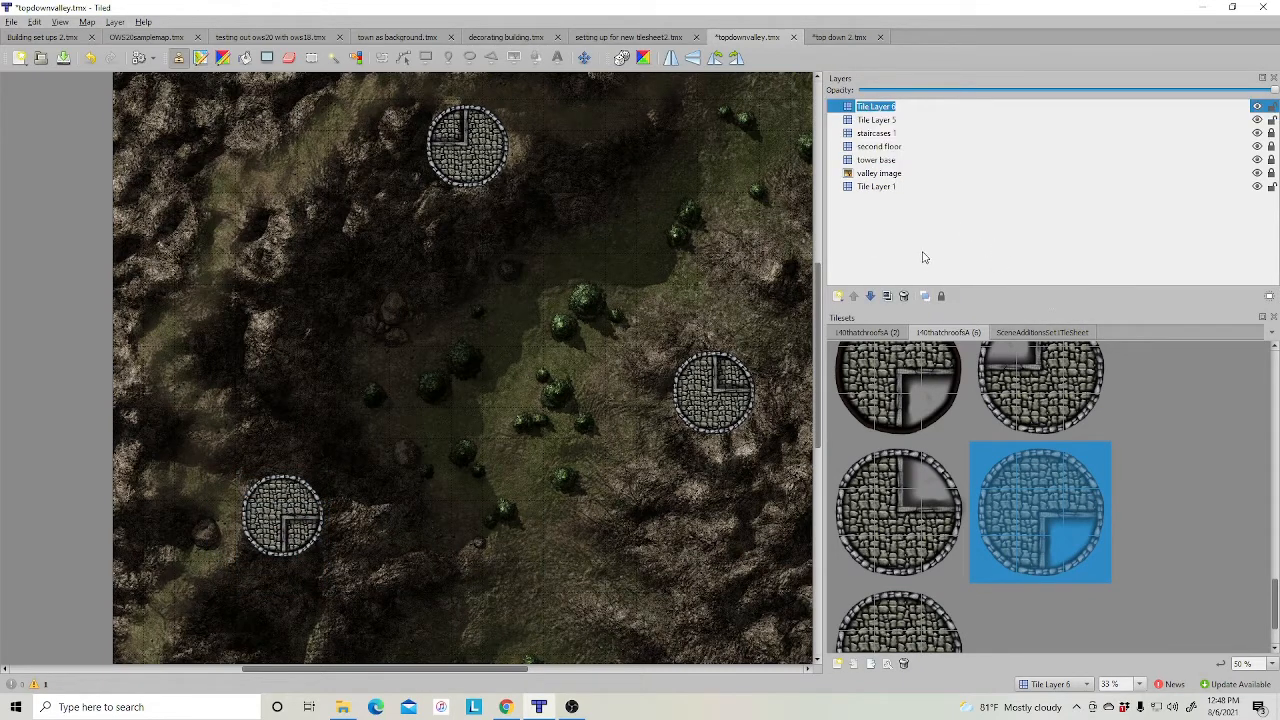
click(872, 332)
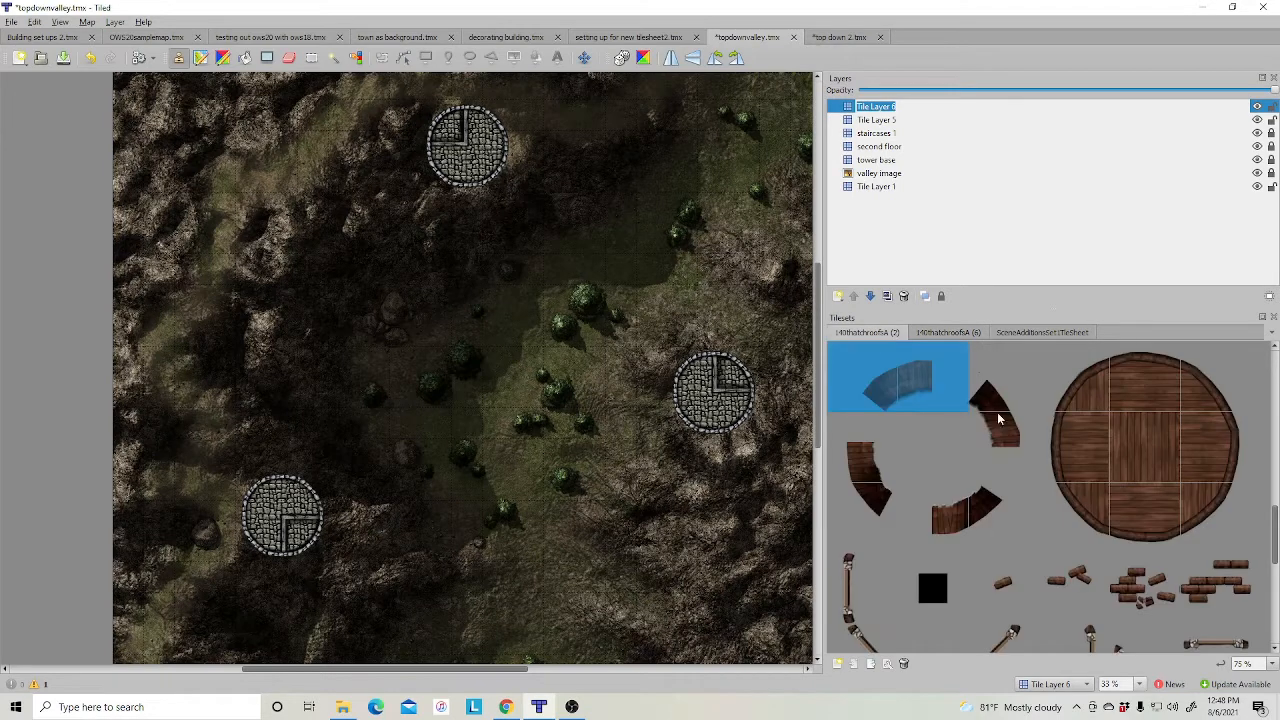
drag(998, 403, 1002, 445)
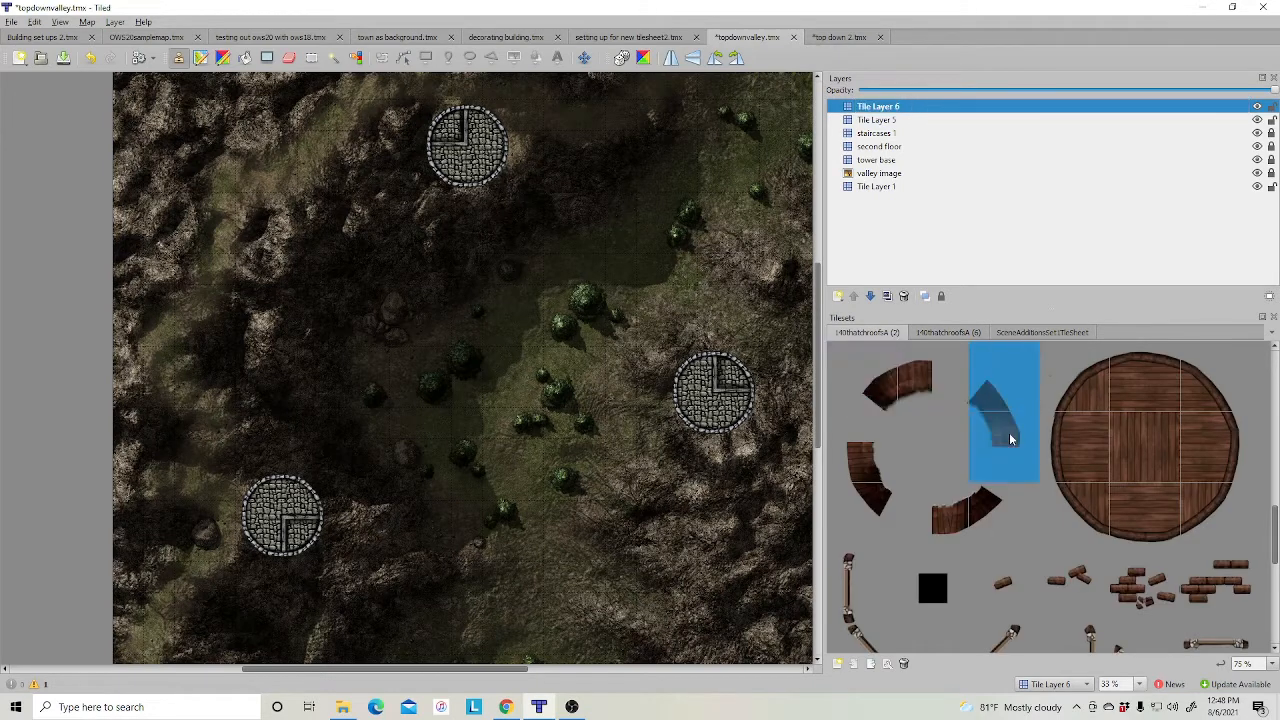
click(744, 378)
Place the lower curved staircase in the southwest tower's opening and the upper-left curved one in the north tower's opening.
drag(950, 535, 1005, 515)
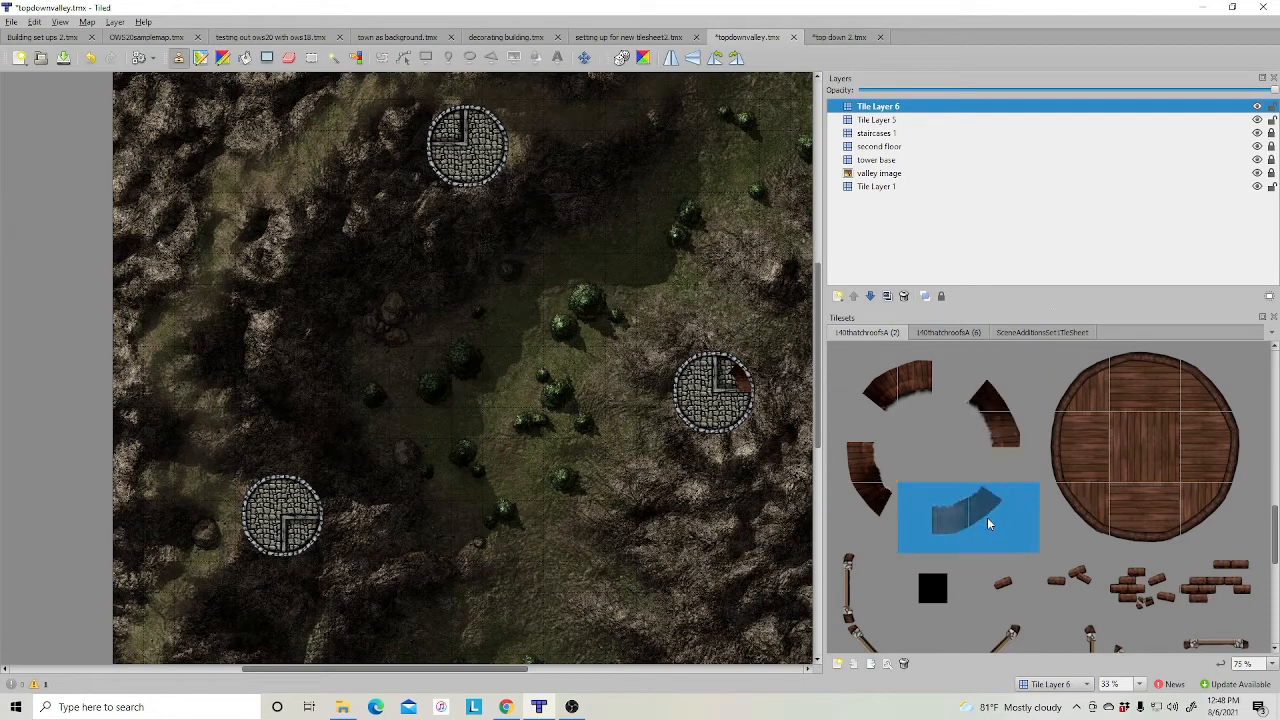
click(314, 557)
drag(885, 392, 935, 380)
click(452, 122)
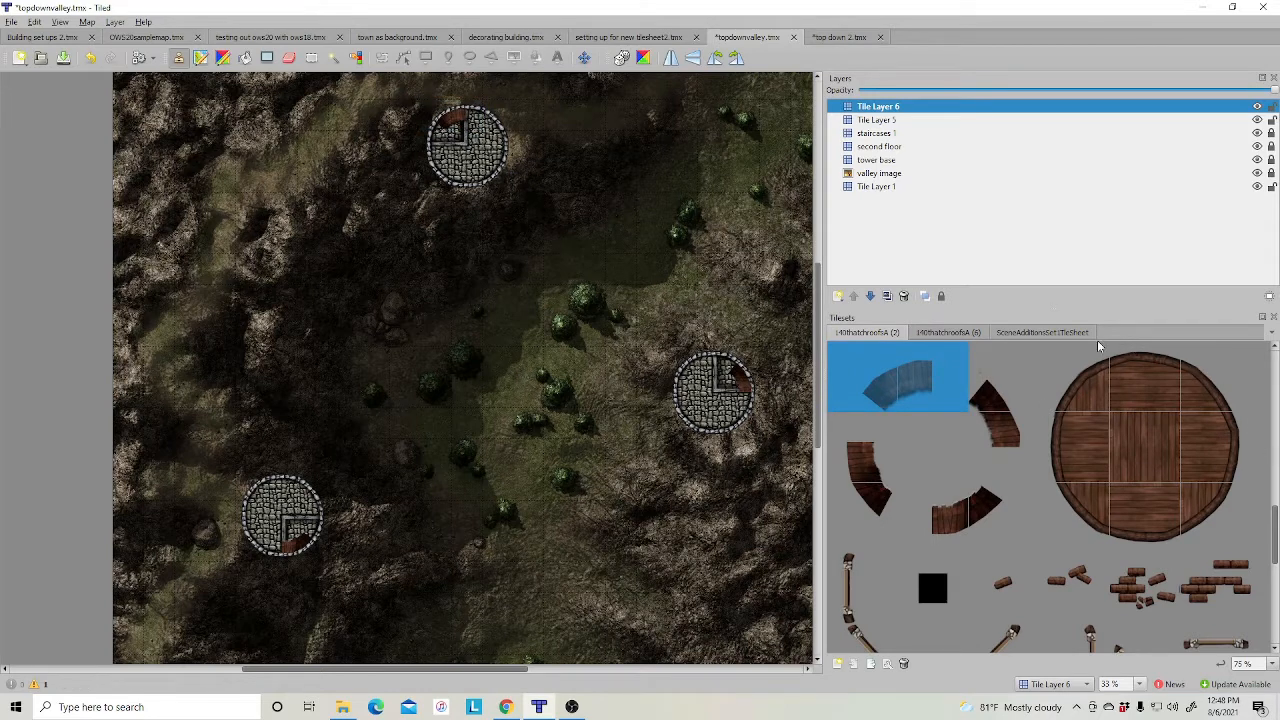
Add a tile layer above Tile Layer 6 and cover the east, southwest and north towers with the solid stone-rimmed floor.
right_click(928, 226)
mouse_move(964, 236)
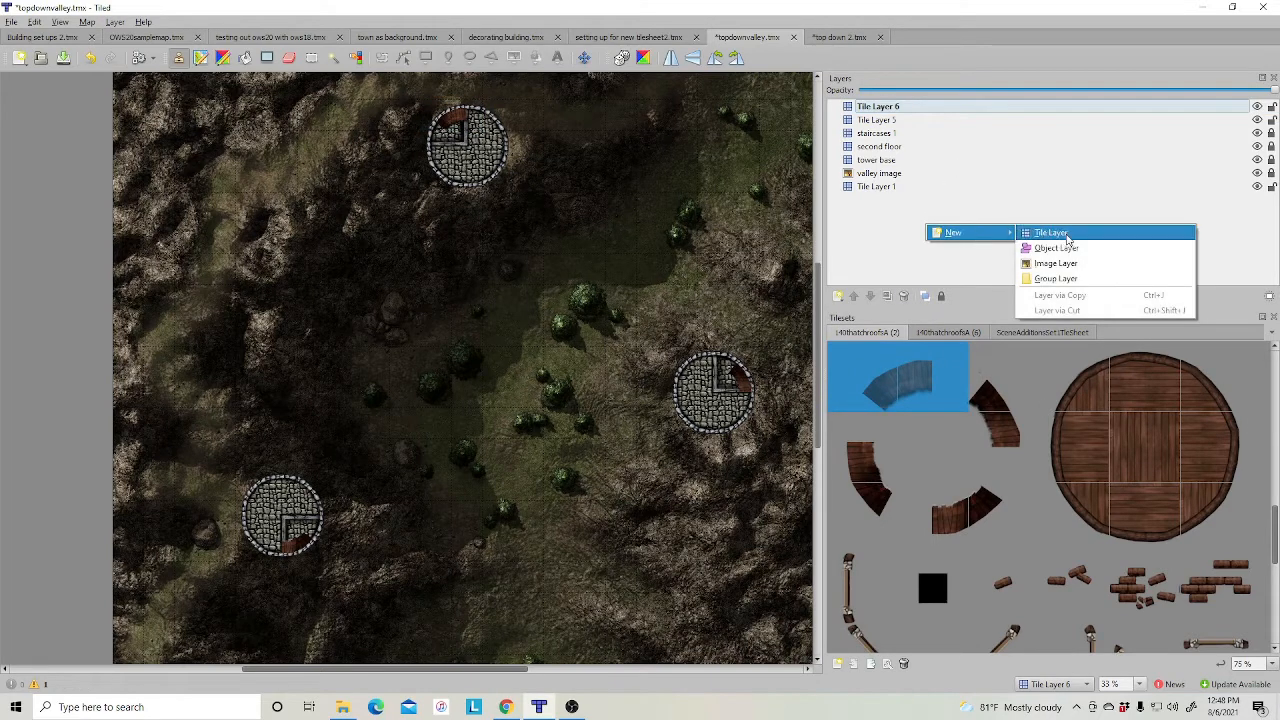
click(1066, 236)
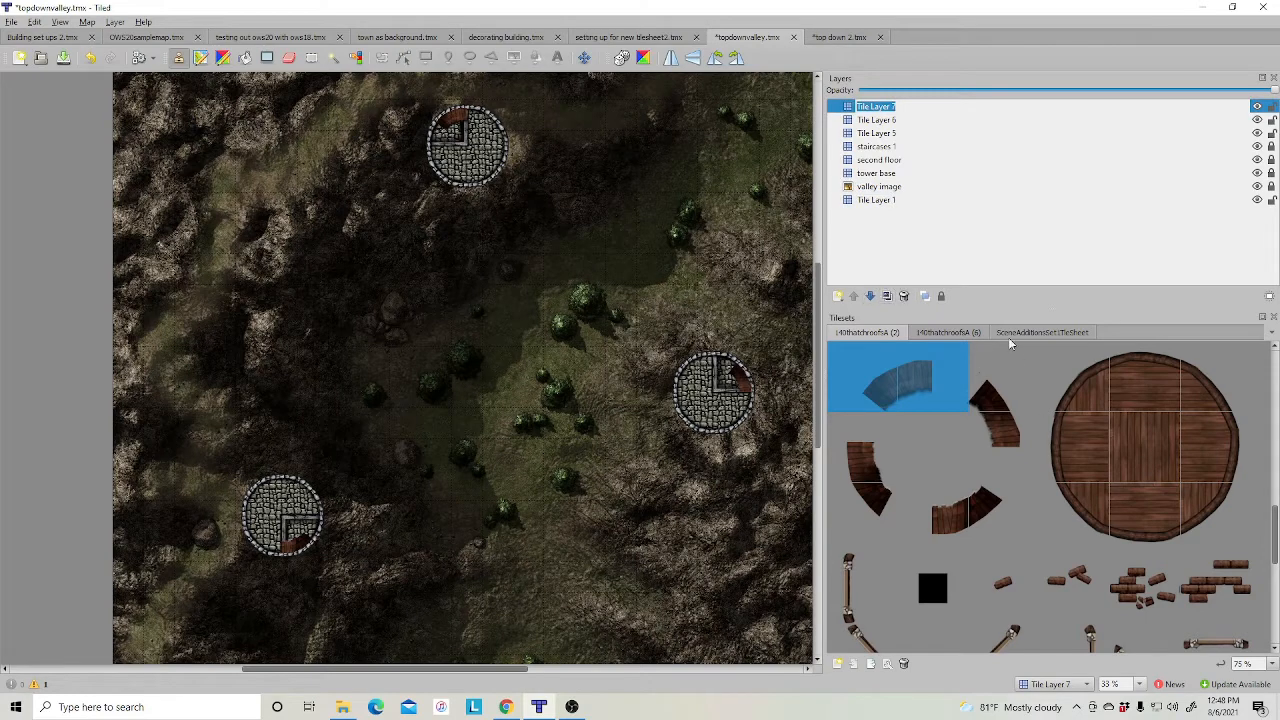
click(1040, 333)
click(948, 333)
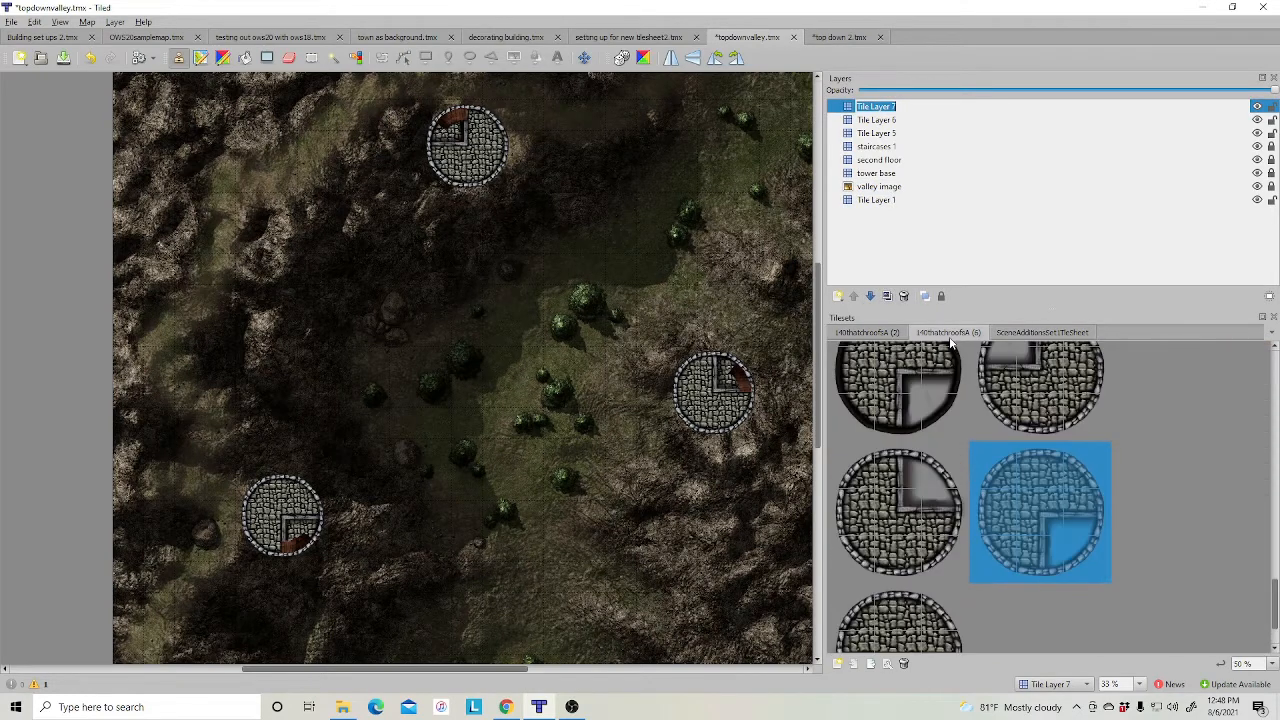
scroll(1131, 440, up, 5)
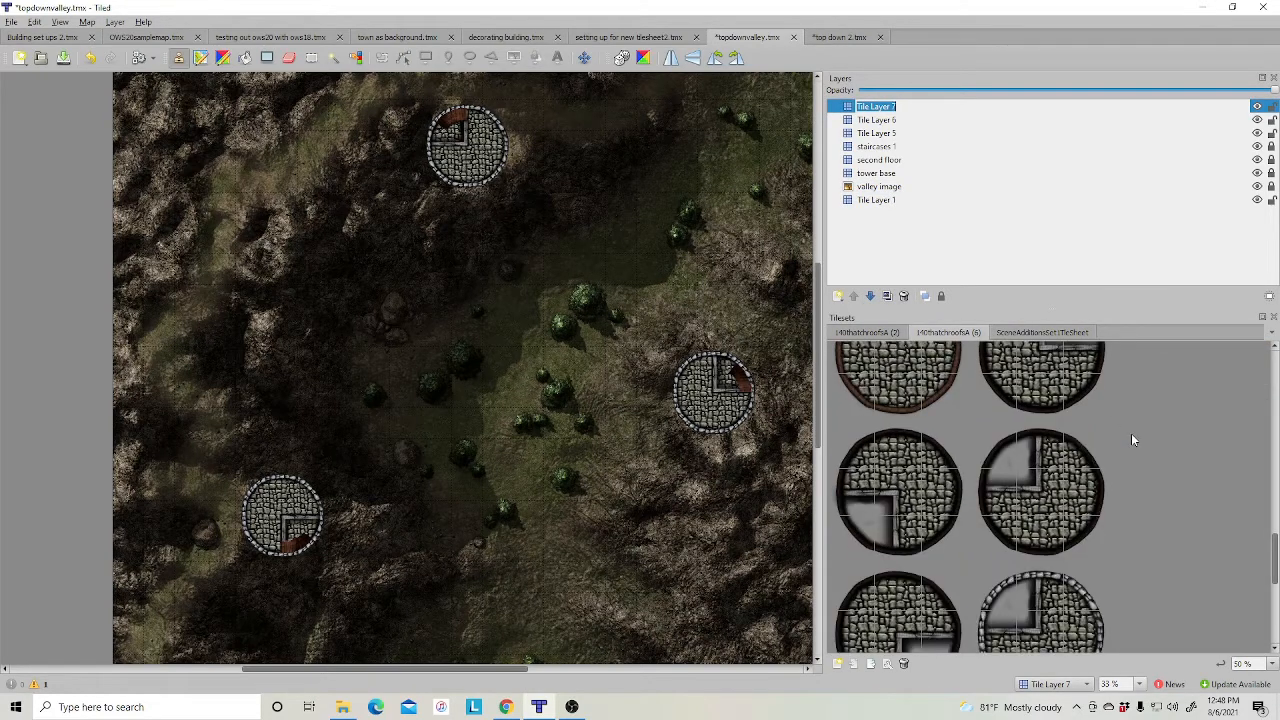
click(1088, 462)
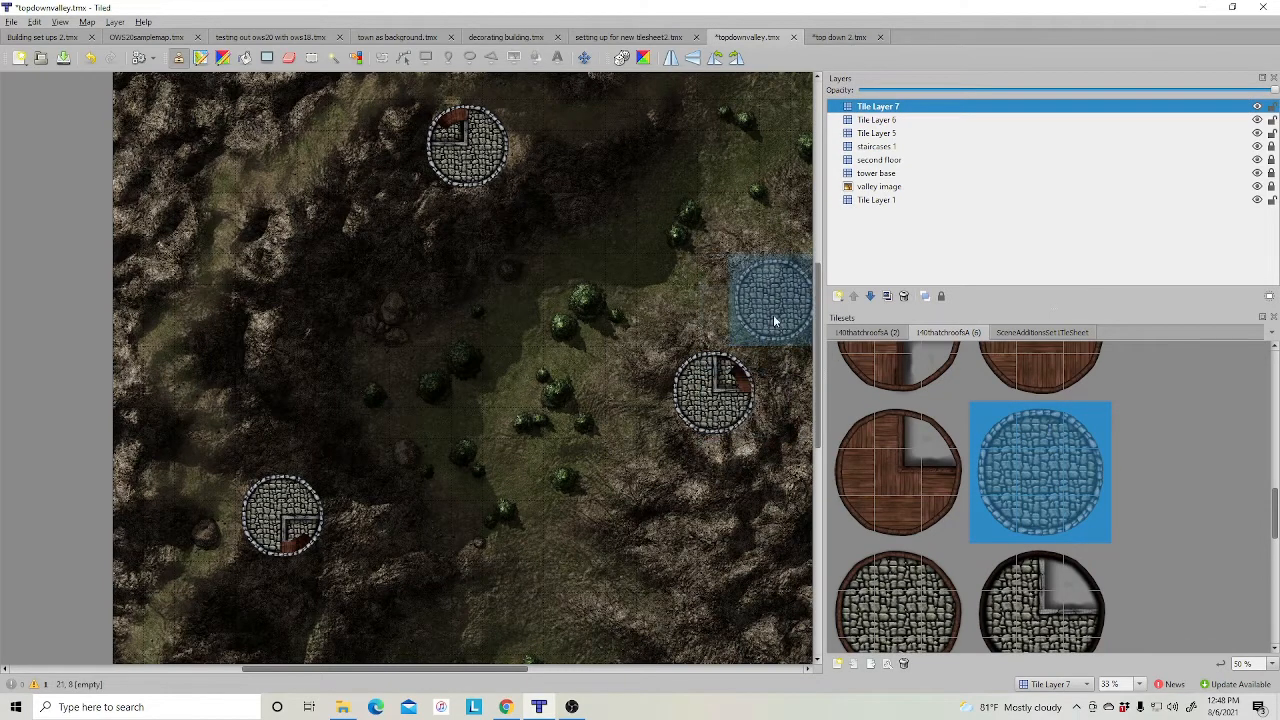
click(717, 393)
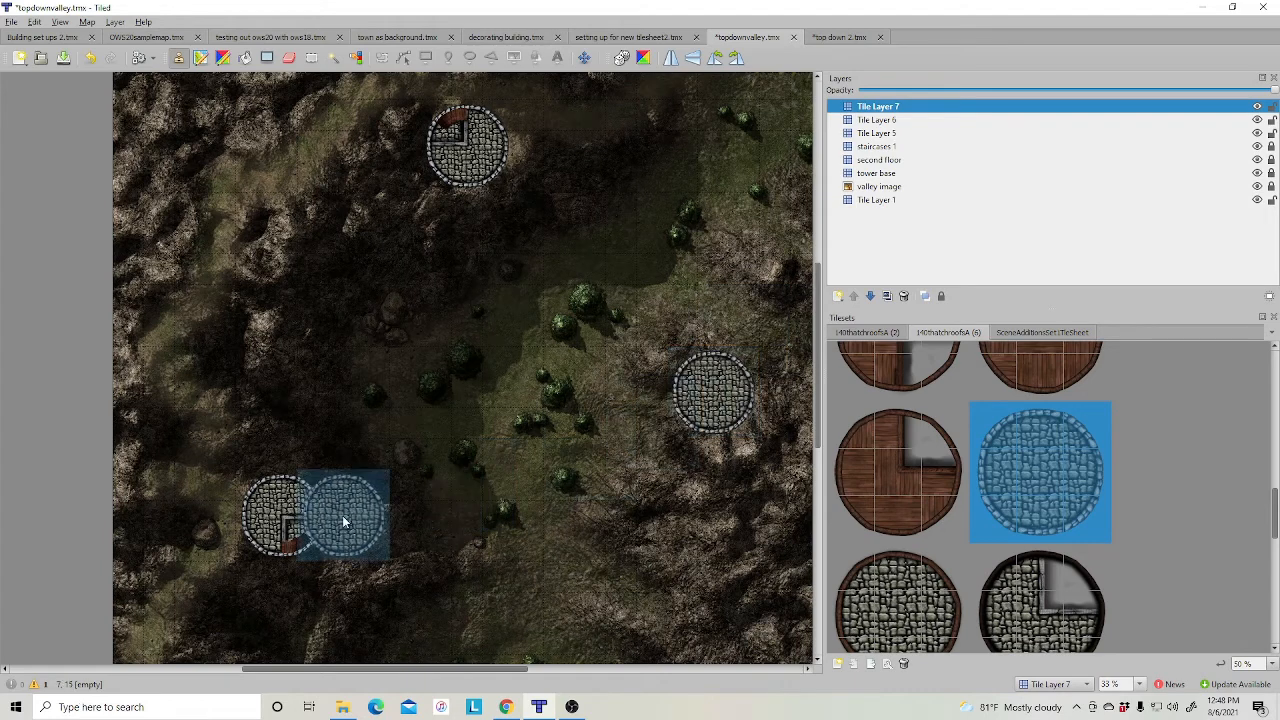
click(291, 528)
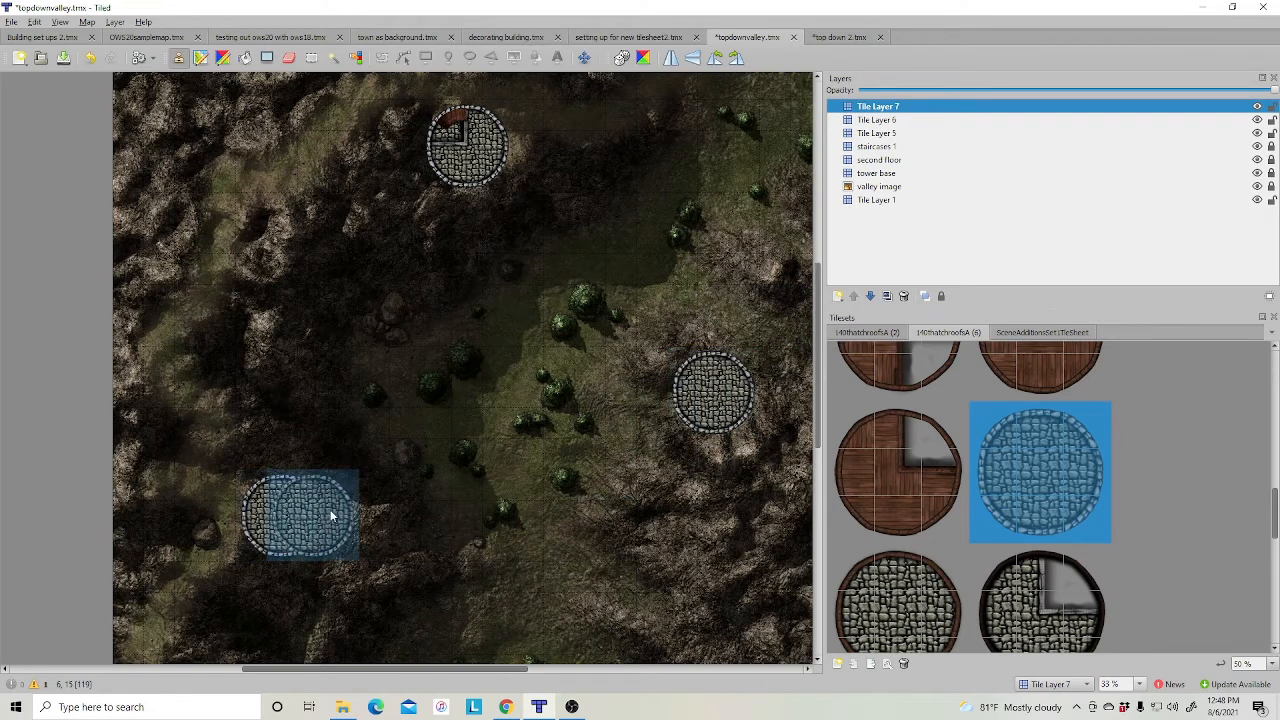
click(468, 155)
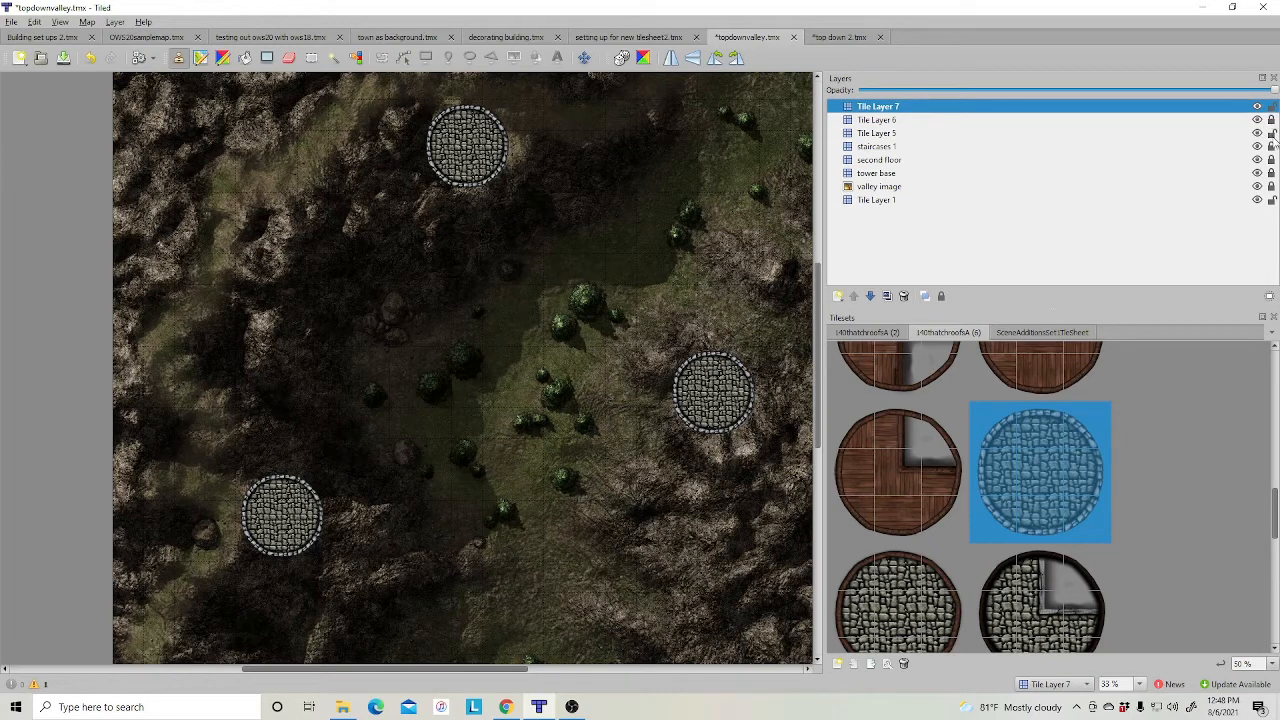
Rename Tile Layer 7 as "tower roof".
double_click(867, 107)
text(tower roof)
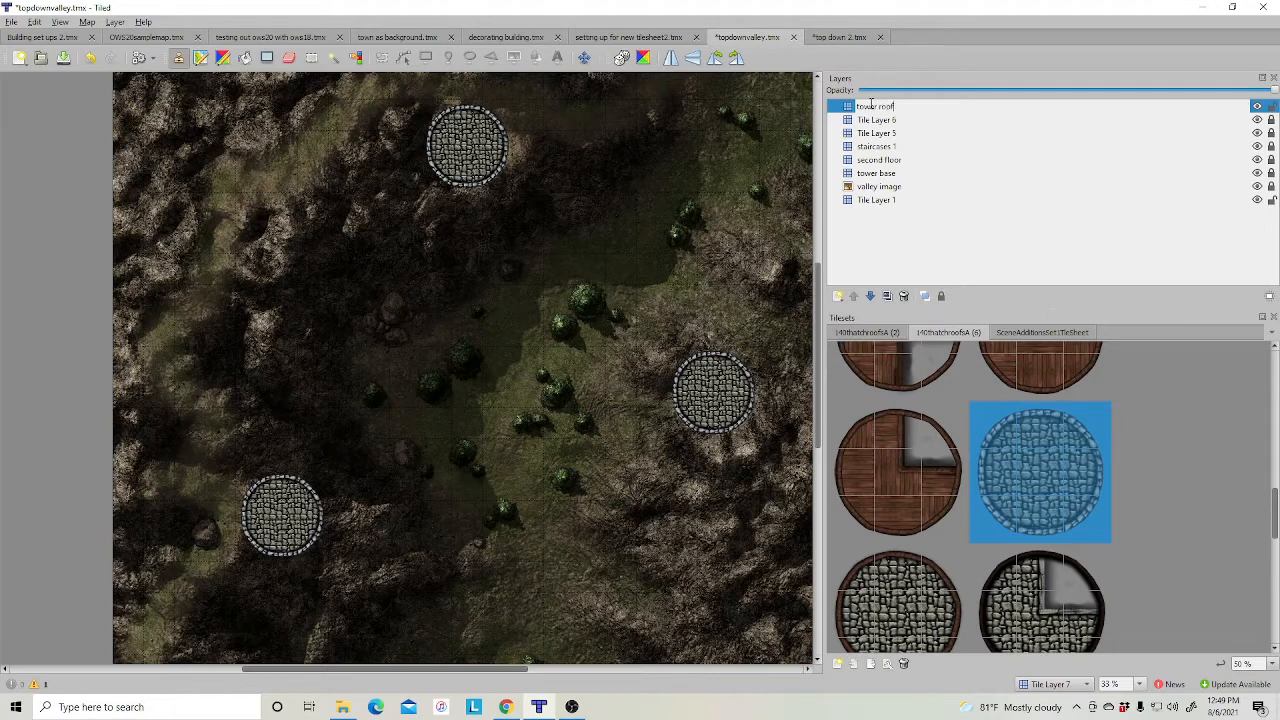
key(Return)
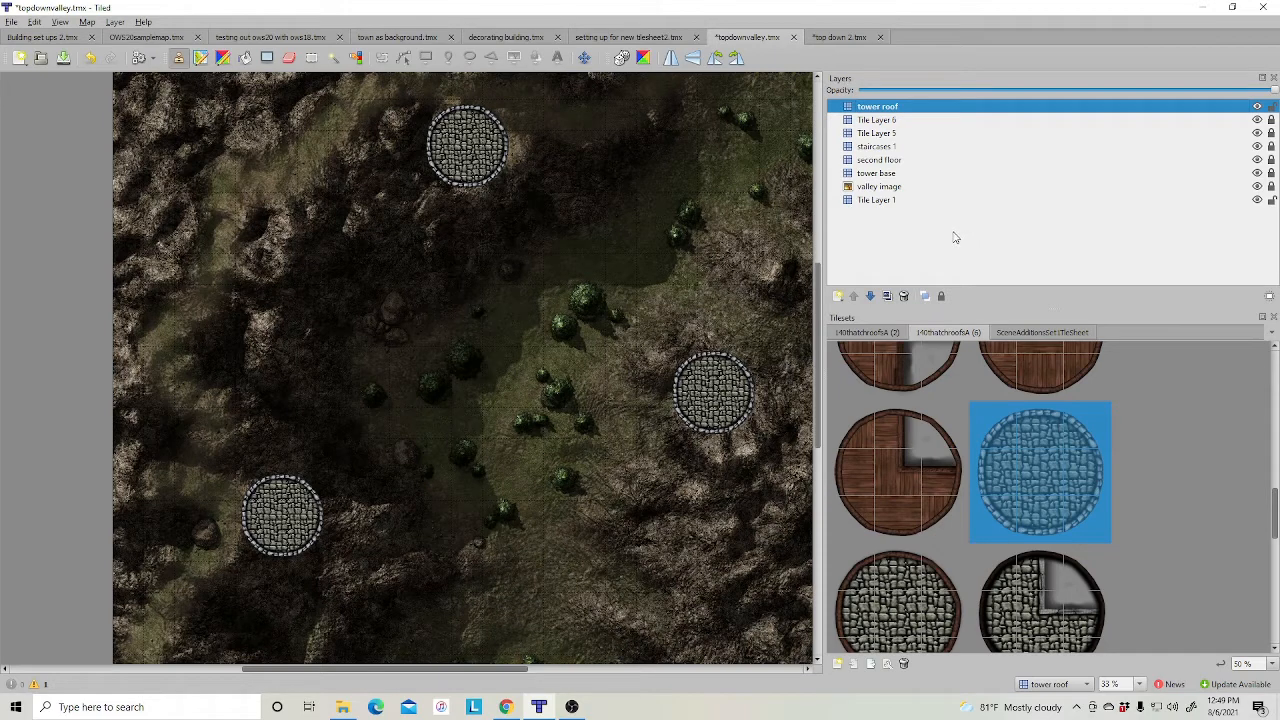
Switch to the J40thatchroofsA (2) tileset, browse to its trap door tiles, and add an object layer above the tower roof layer.
click(866, 333)
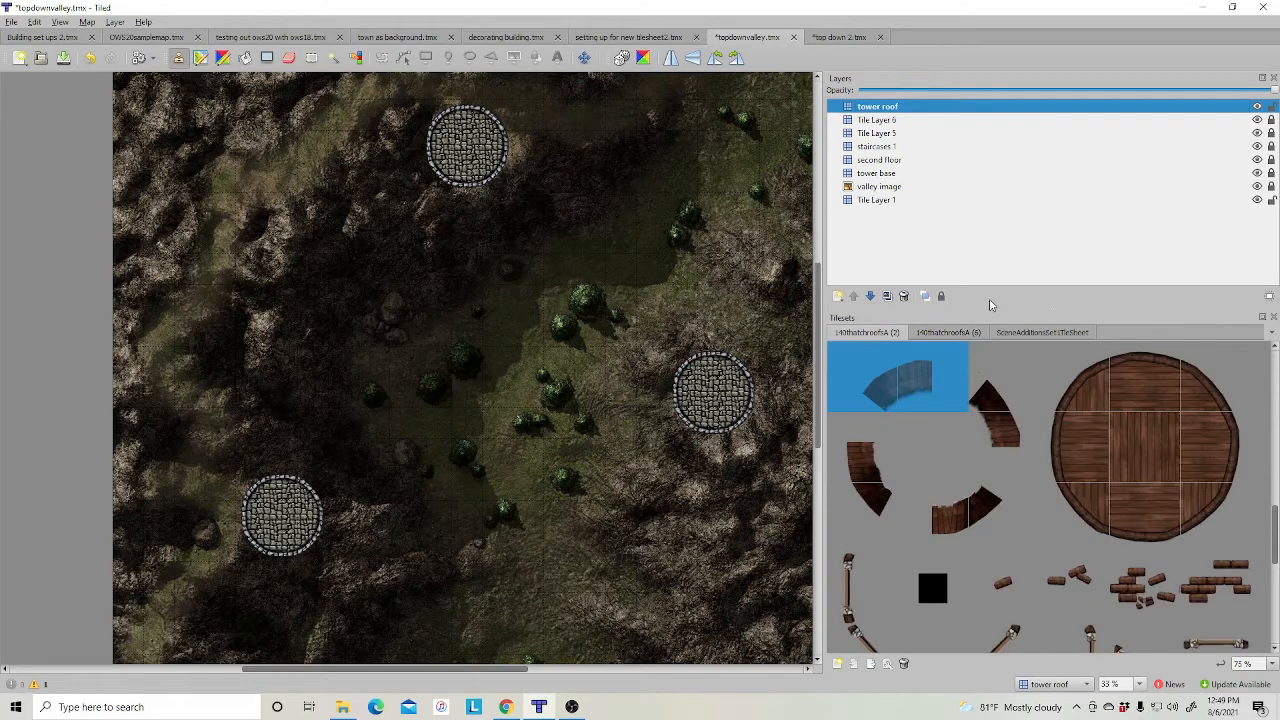
scroll(1047, 450, up, 10)
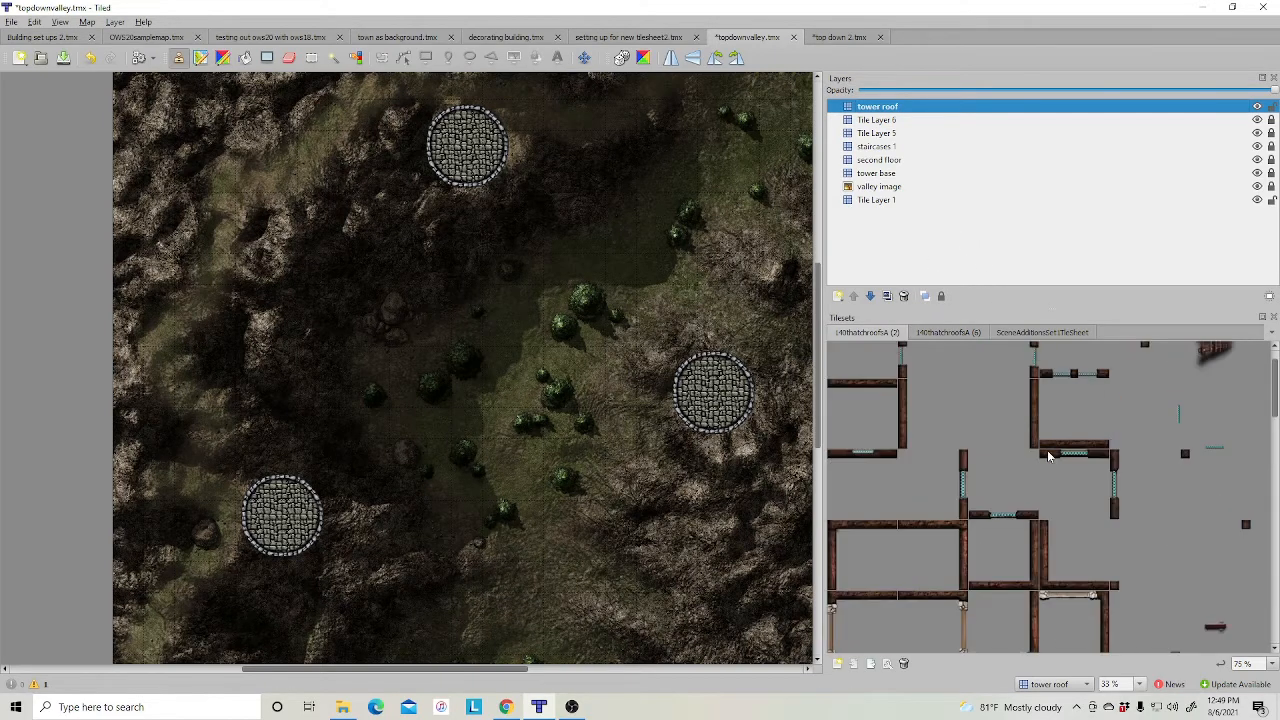
scroll(1055, 430, down, 5)
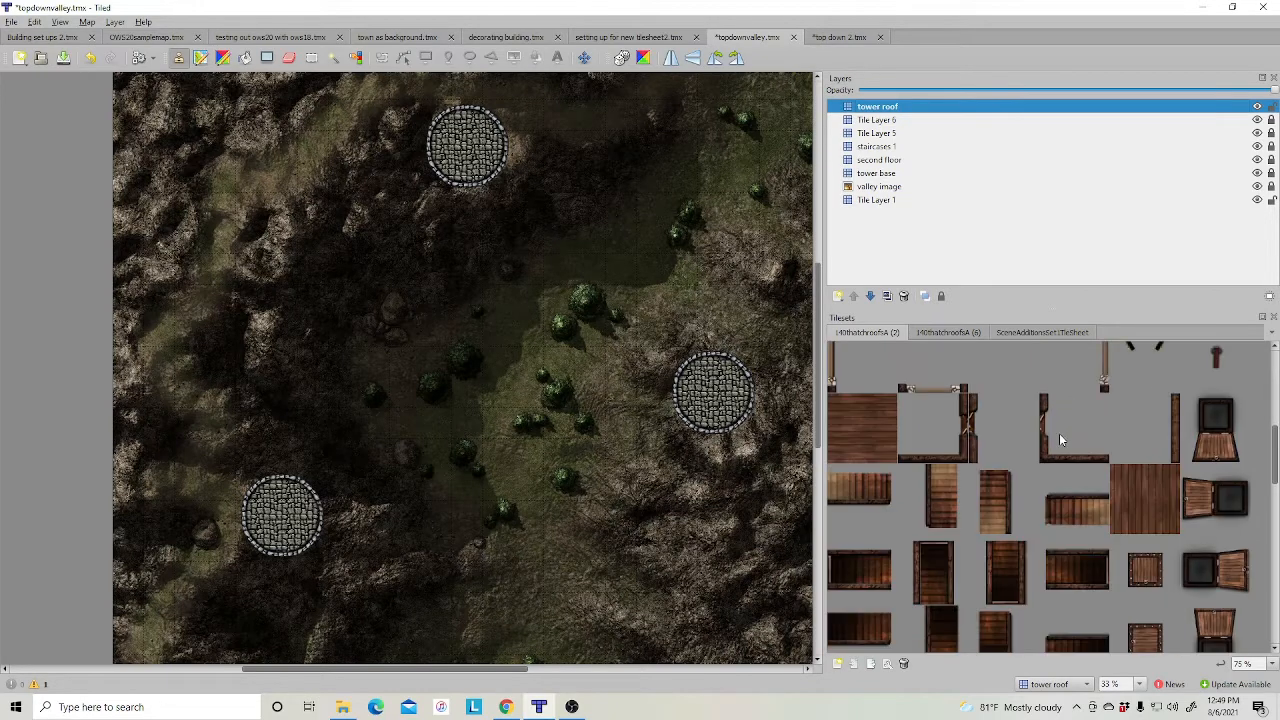
scroll(1058, 424, down, 3)
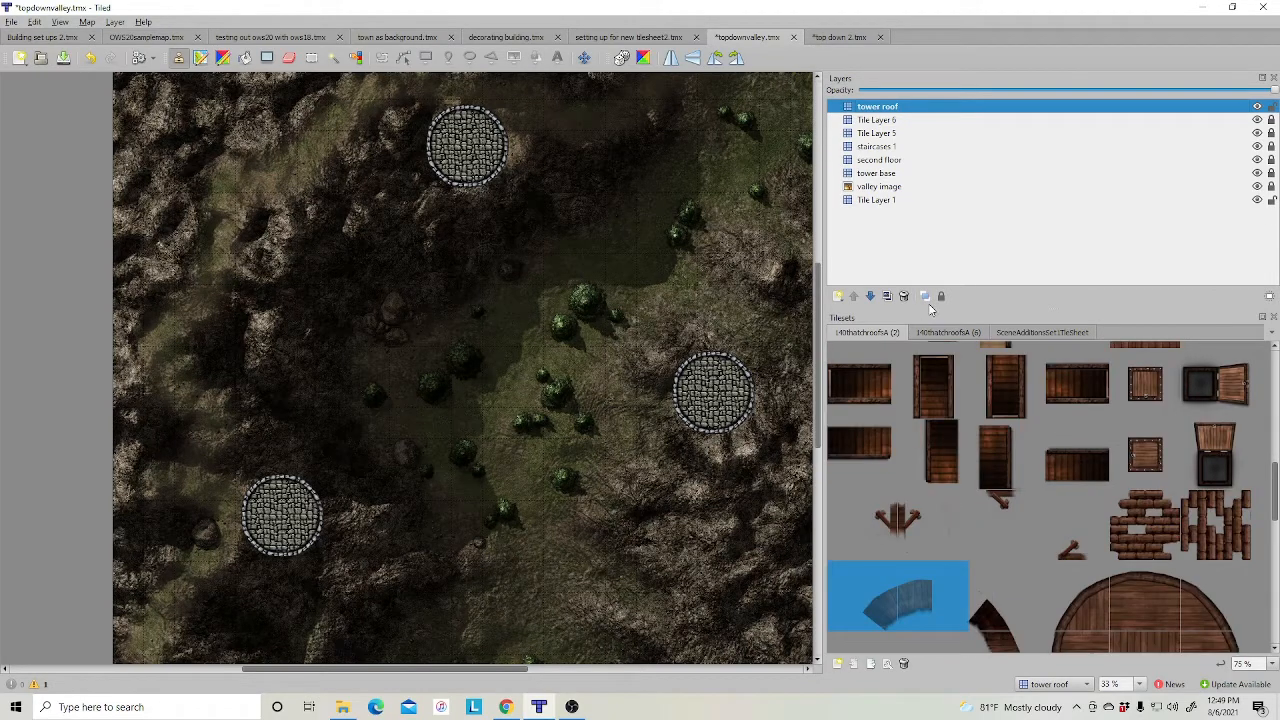
right_click(910, 238)
mouse_move(951, 243)
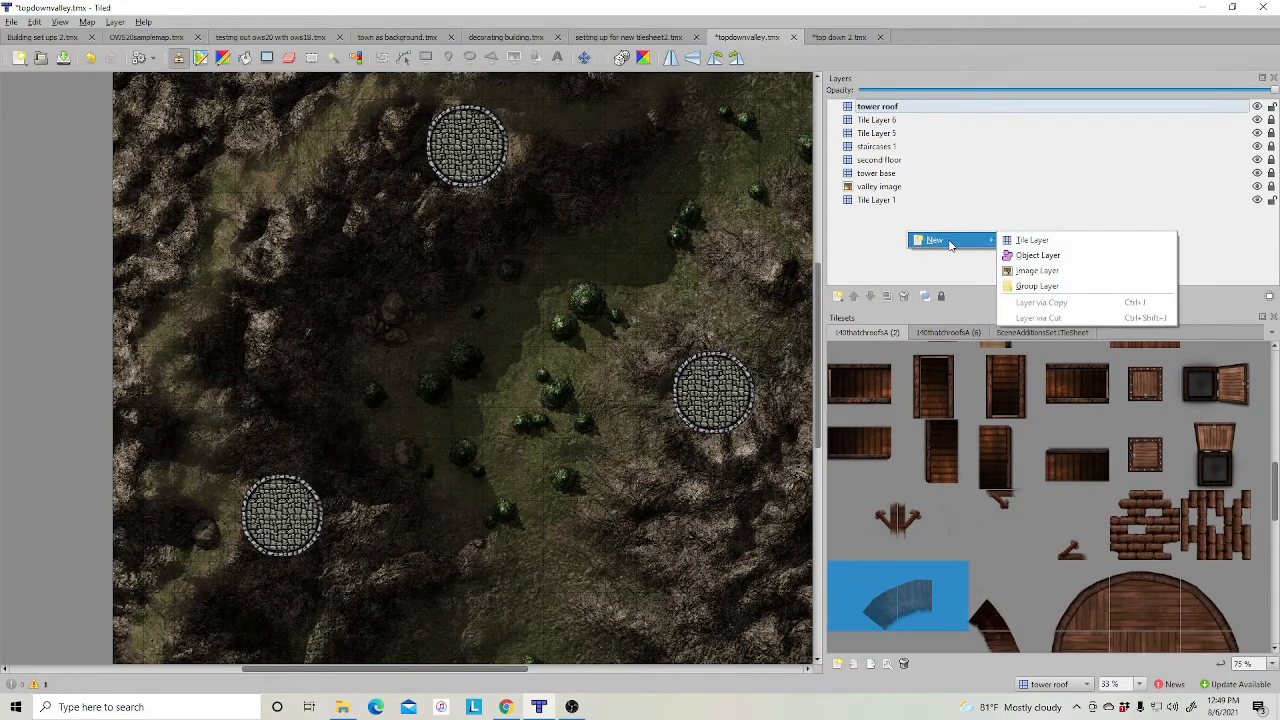
click(1010, 252)
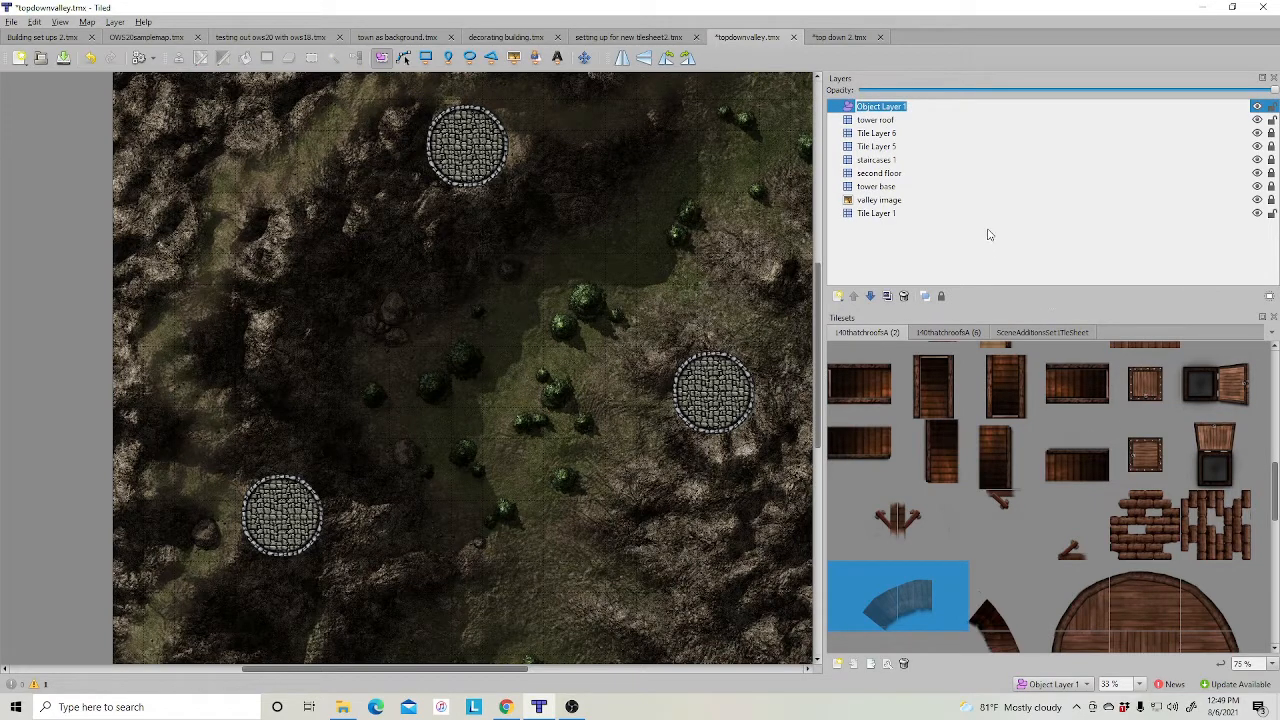
Make the tower roof layer partly transparent and place a closed trap door tile on each of the three towers in Object Layer 1.
click(887, 122)
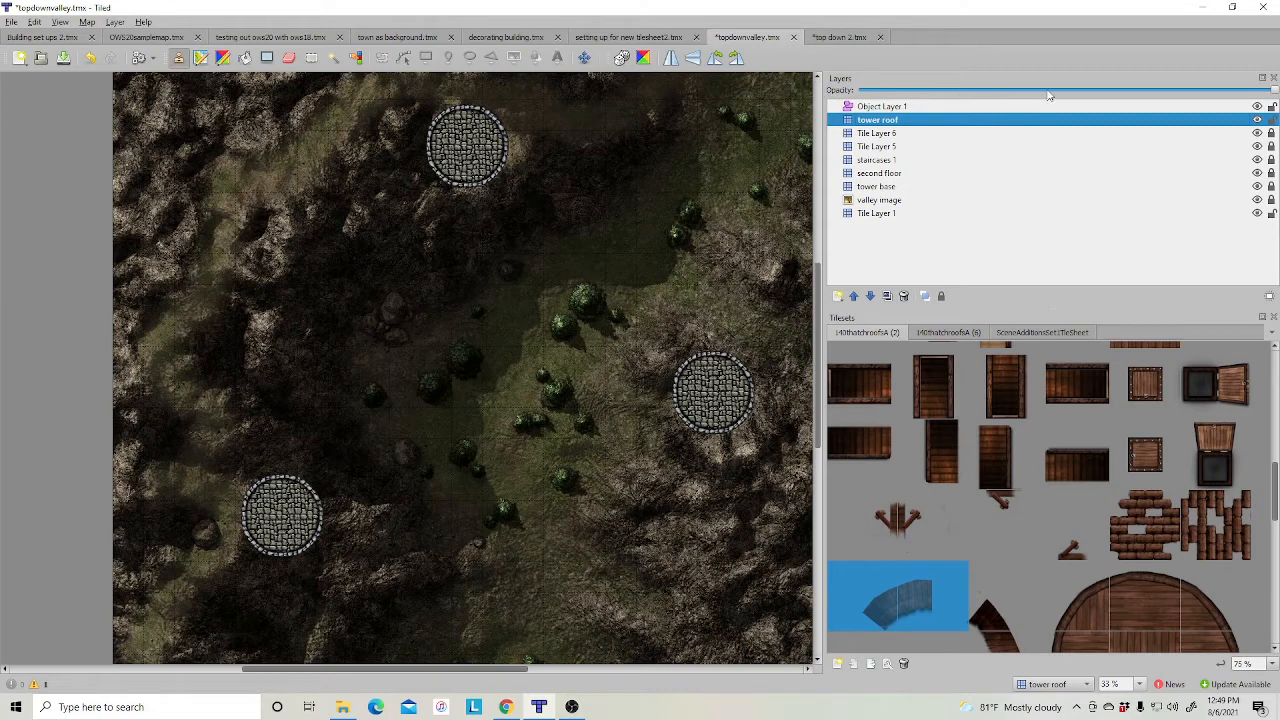
drag(1274, 92, 1035, 104)
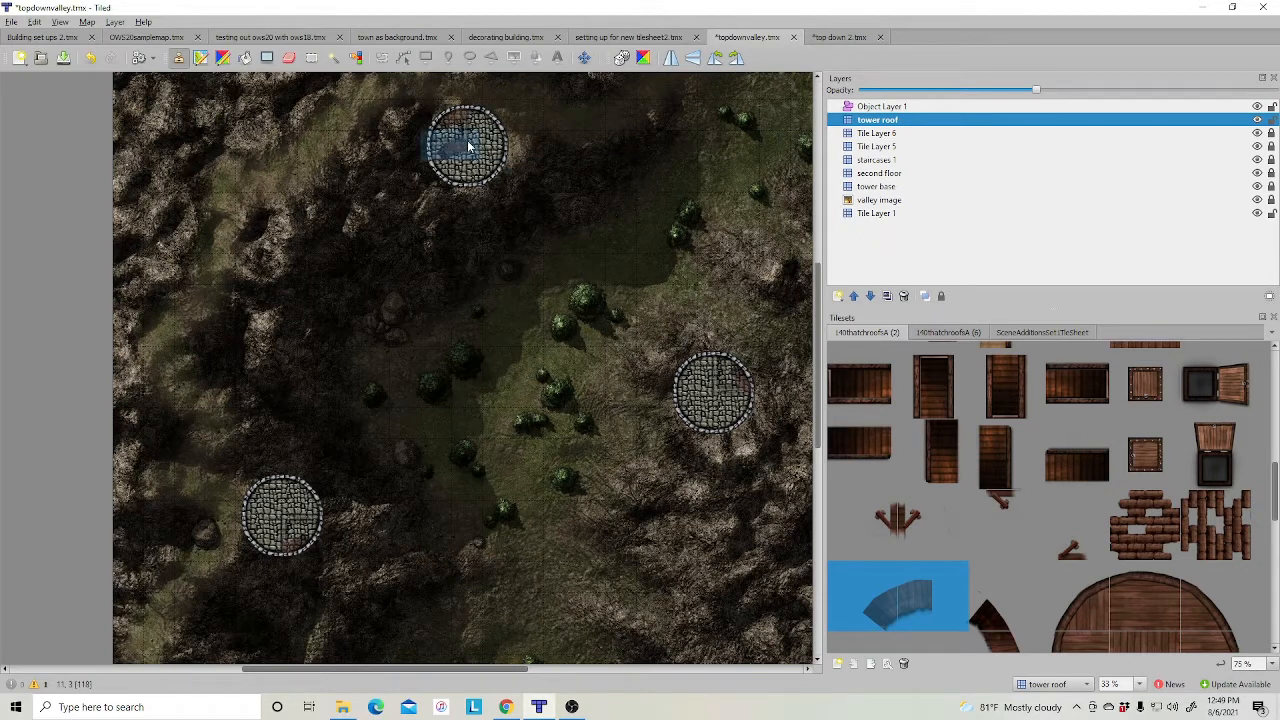
click(918, 107)
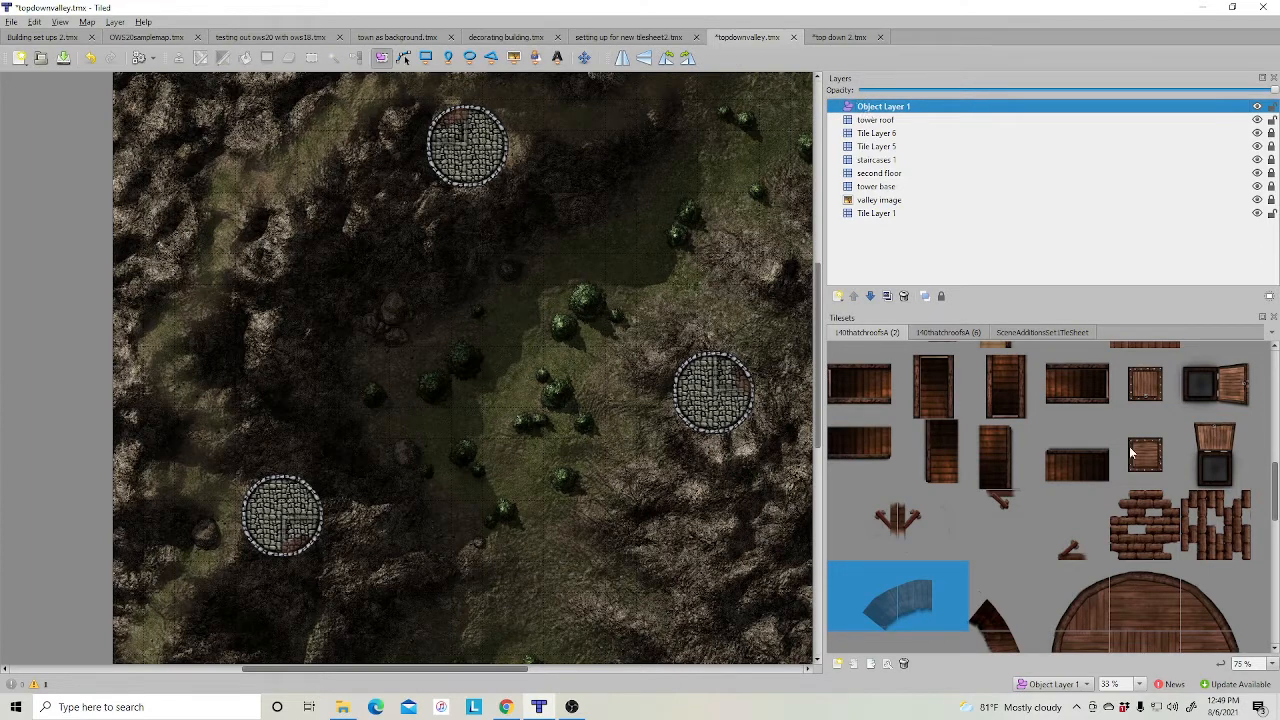
click(1143, 398)
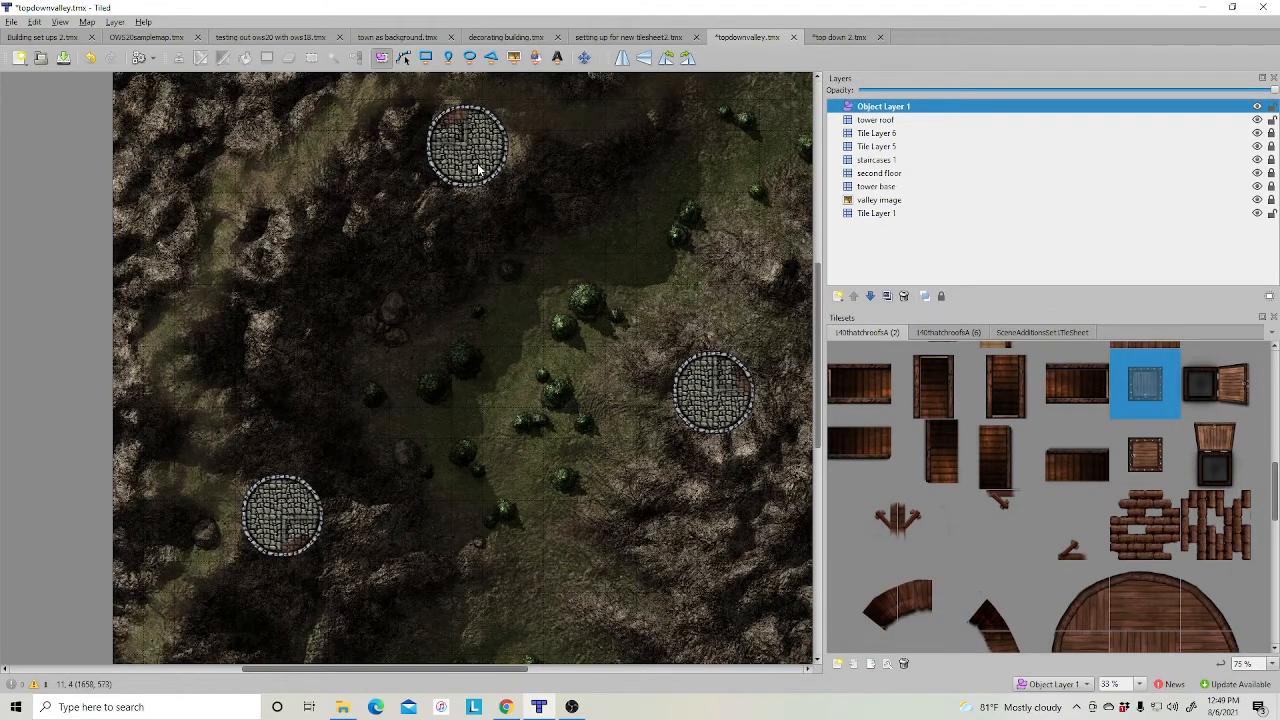
click(514, 59)
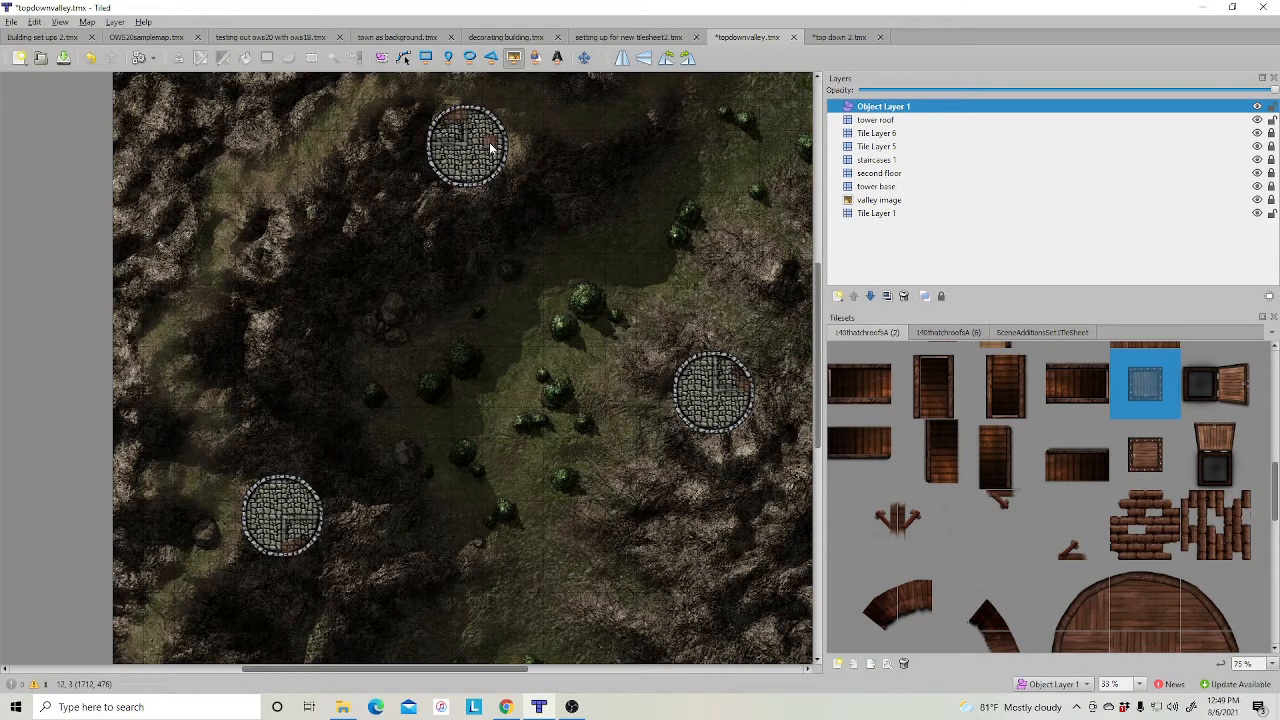
click(693, 390)
click(290, 493)
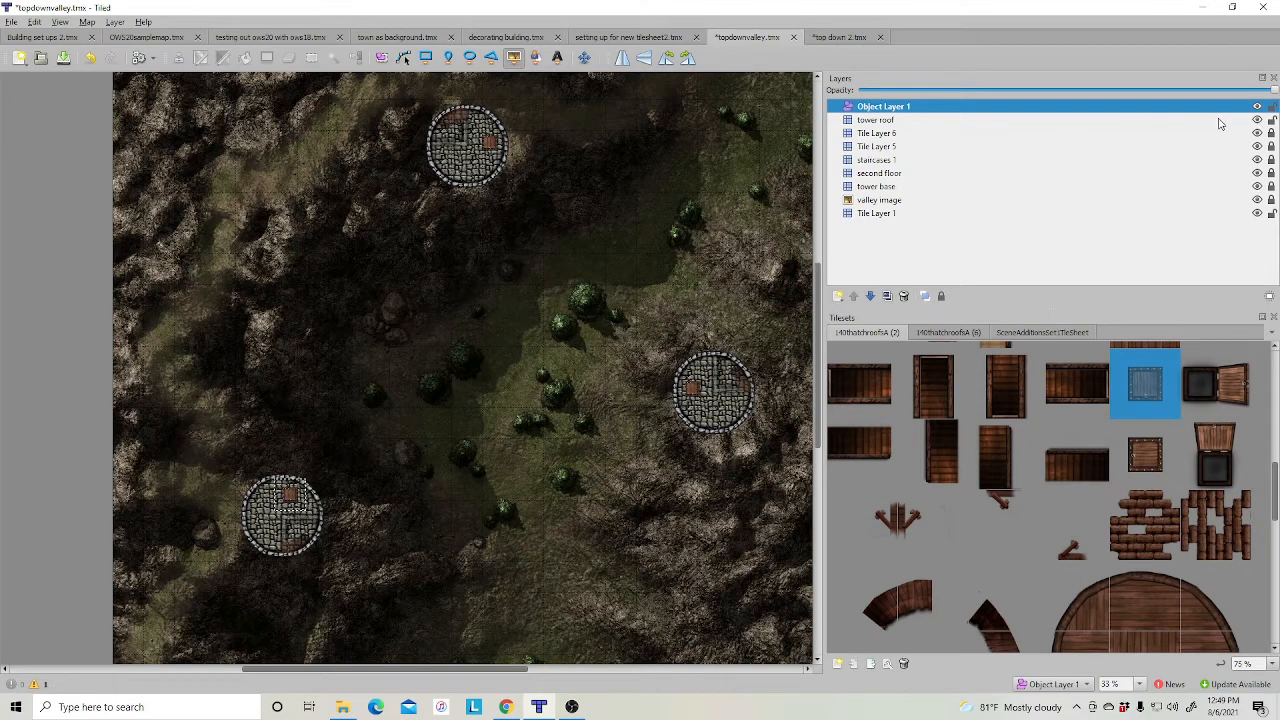
Restore the tower roof layer to full opacity.
click(905, 121)
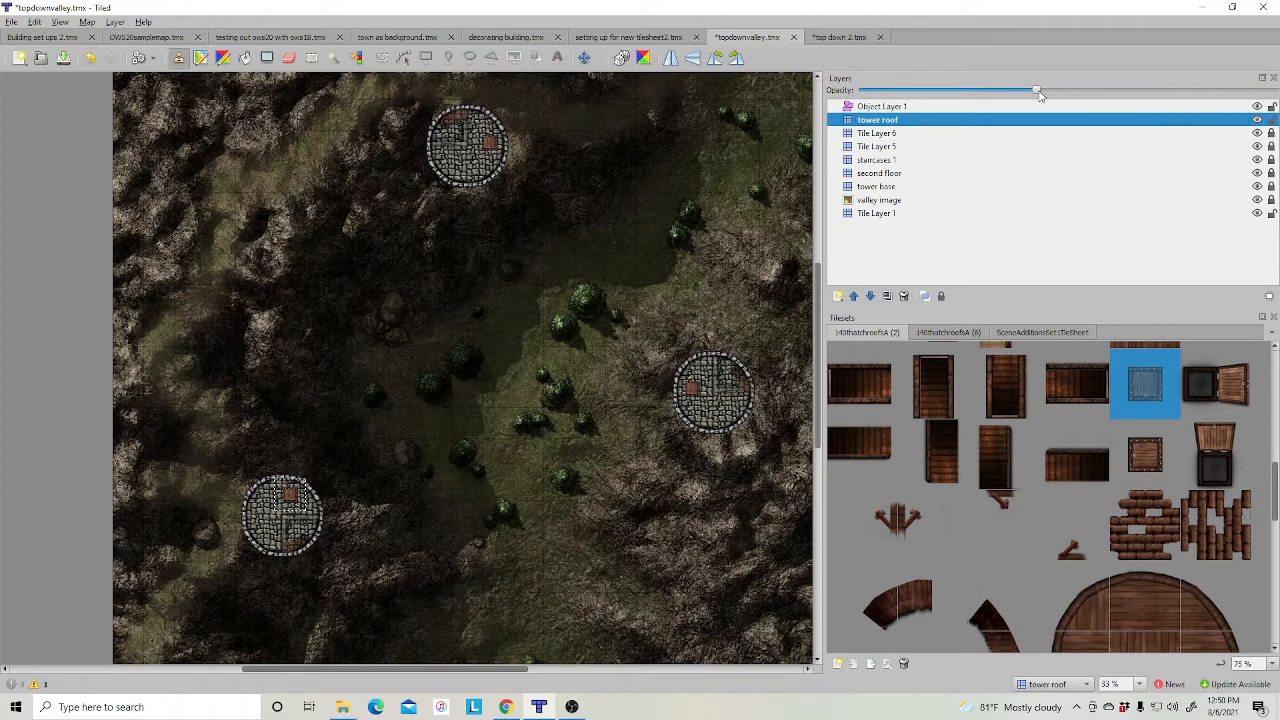
drag(1038, 91, 1272, 91)
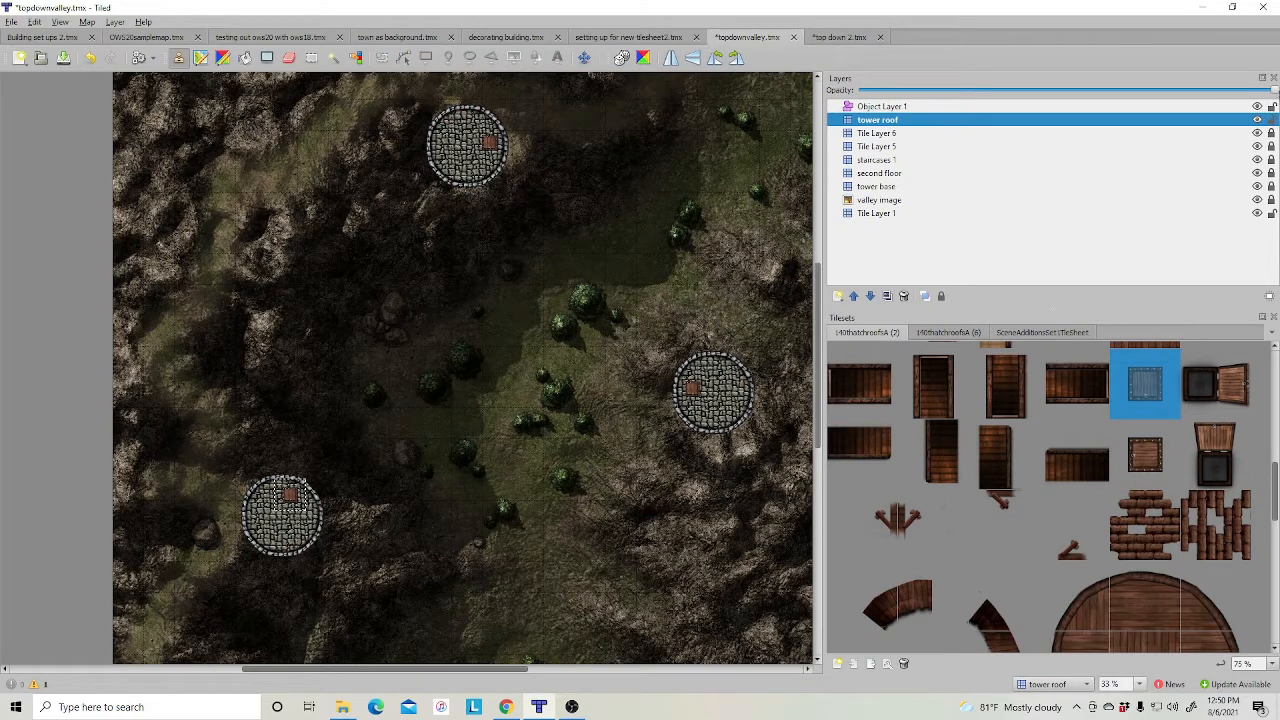
mouse_move(1272, 91)
mouse_down()
mouse_move(1048, 91)
mouse_move(1272, 91)
mouse_up()
Add a second object layer above Object Layer 1.
click(903, 106)
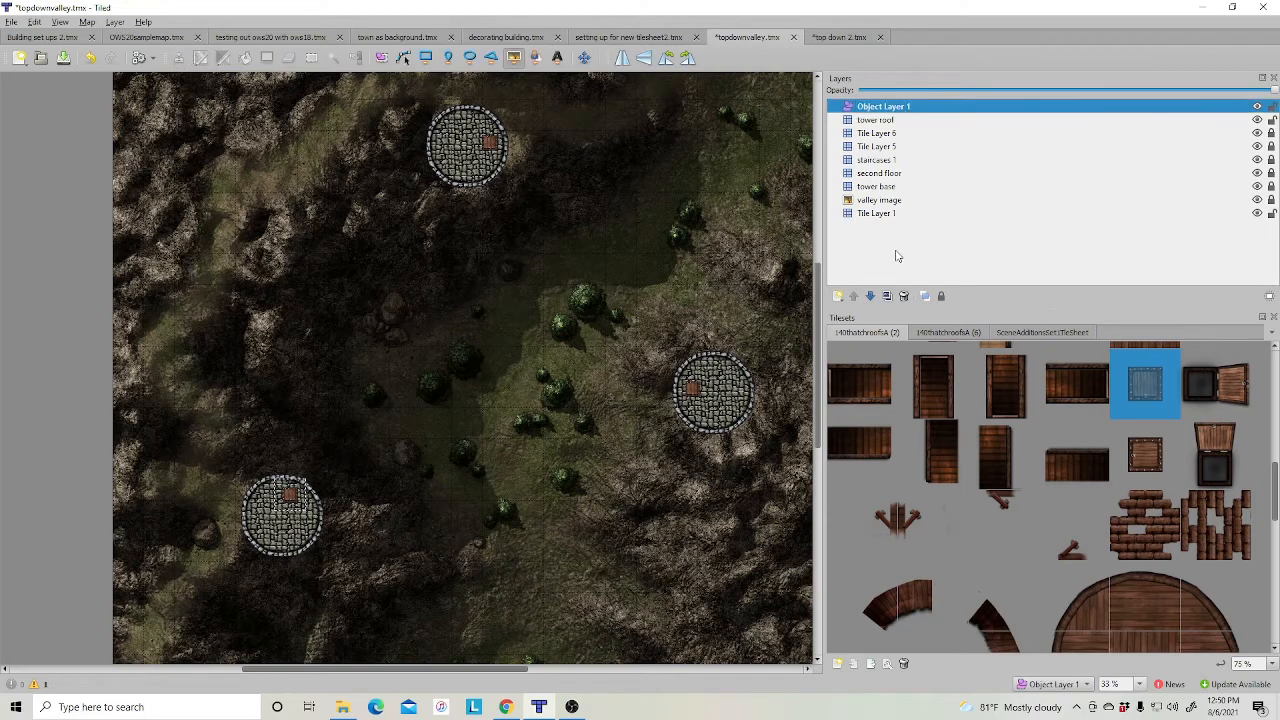
right_click(898, 256)
mouse_move(955, 260)
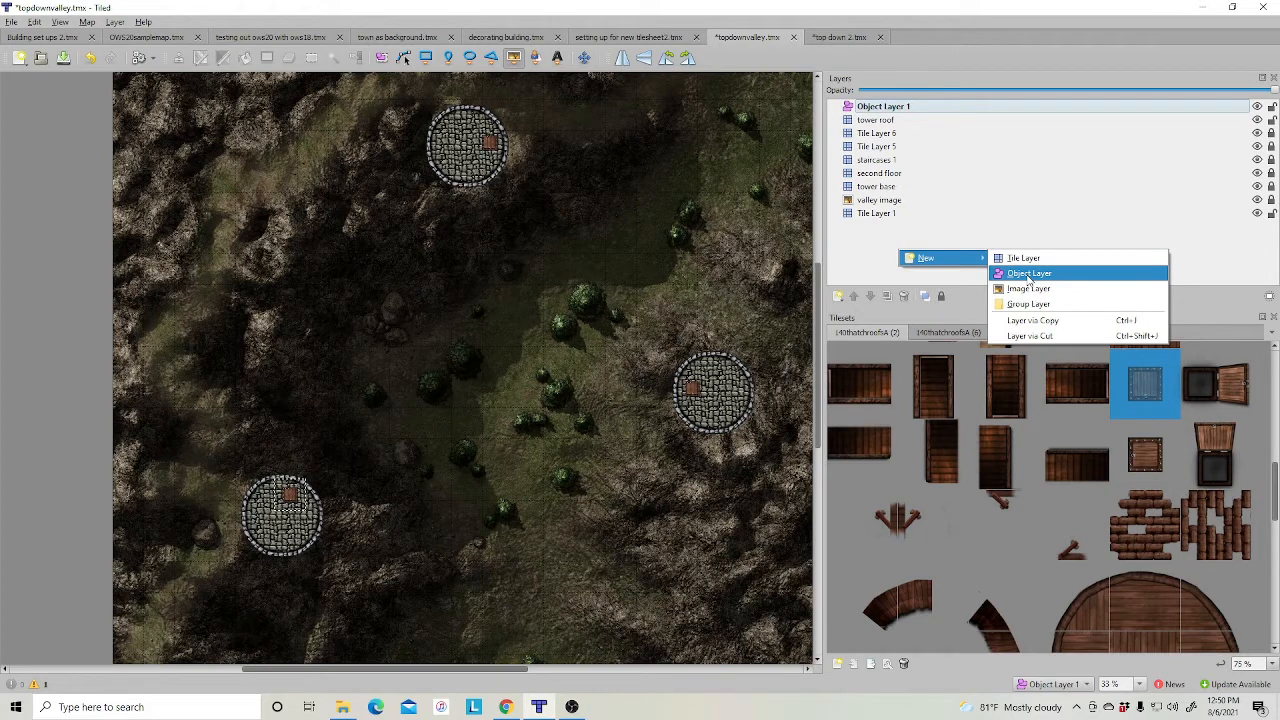
click(1028, 275)
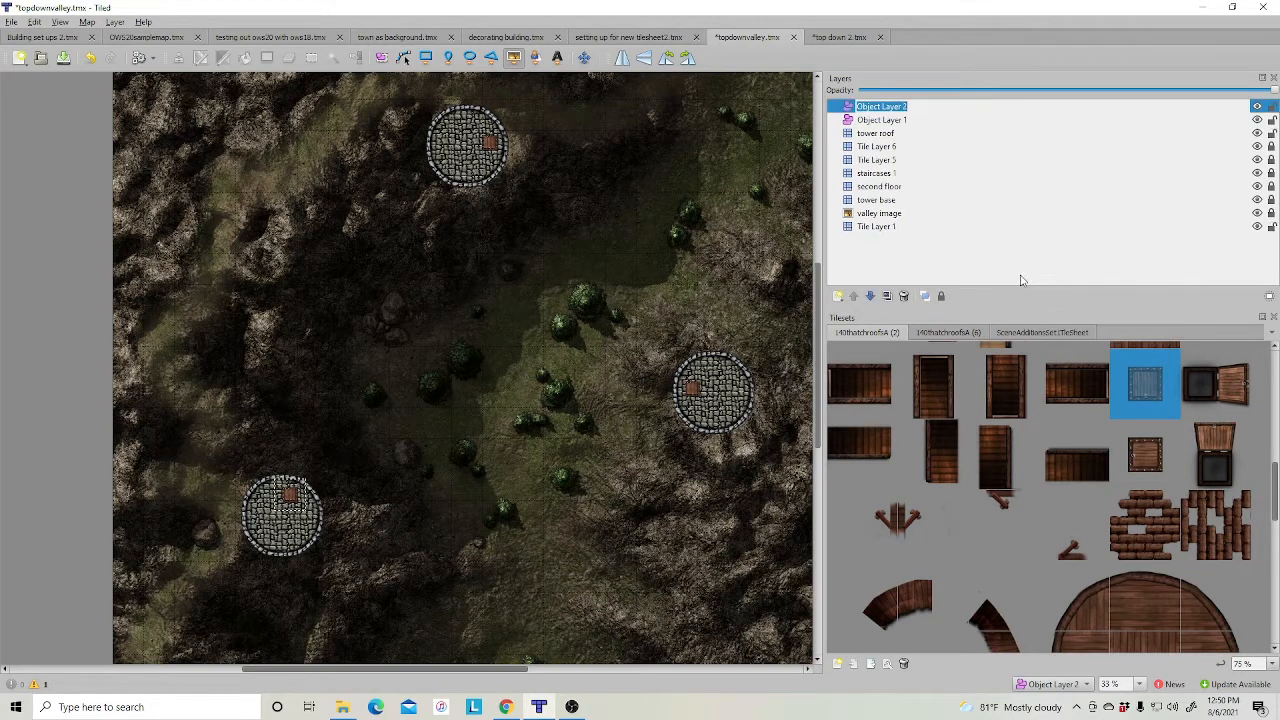
Rename Object Layer 1 as "trap door close" and Object Layer 2 as "trap door open".
click(880, 121)
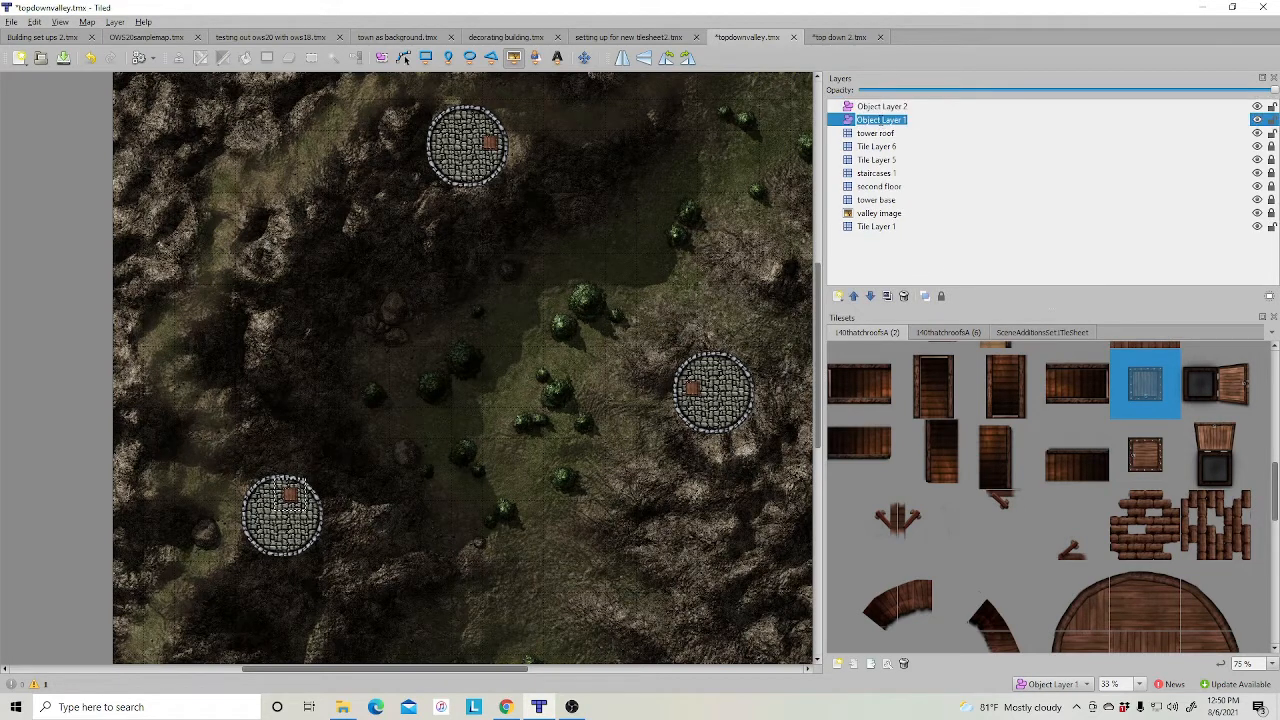
text(trap door close)
key(Return)
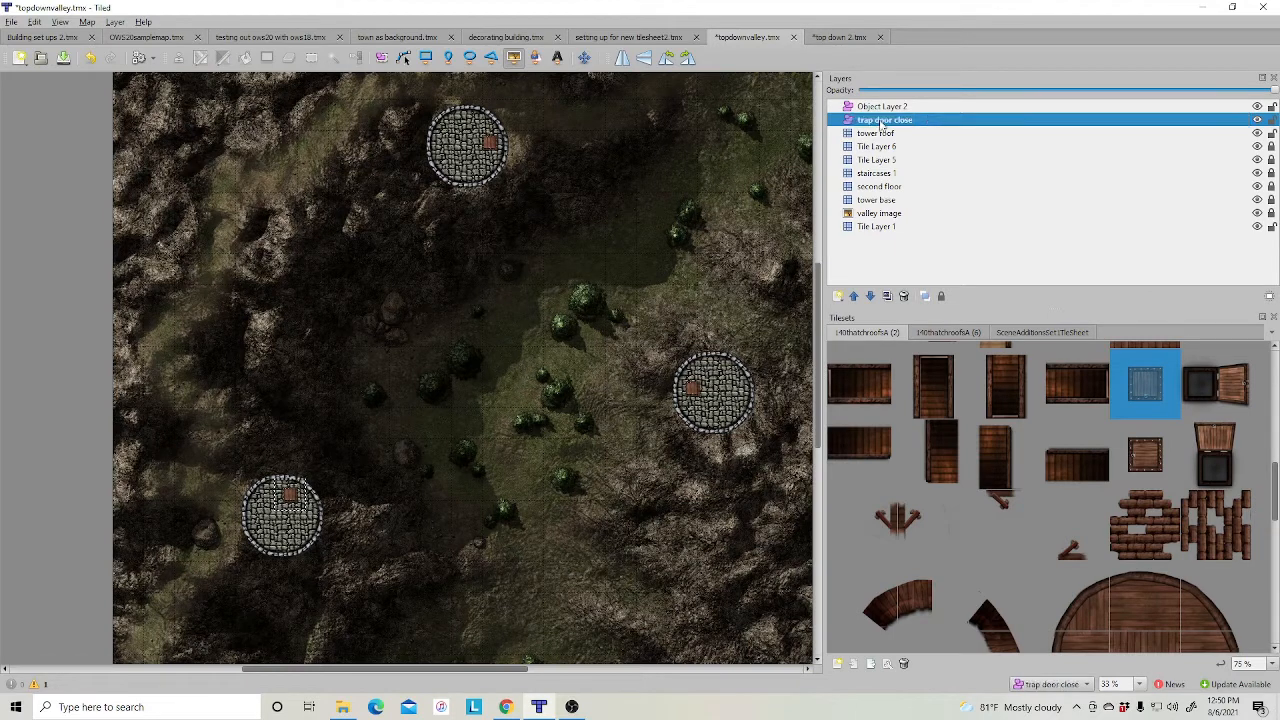
double_click(882, 106)
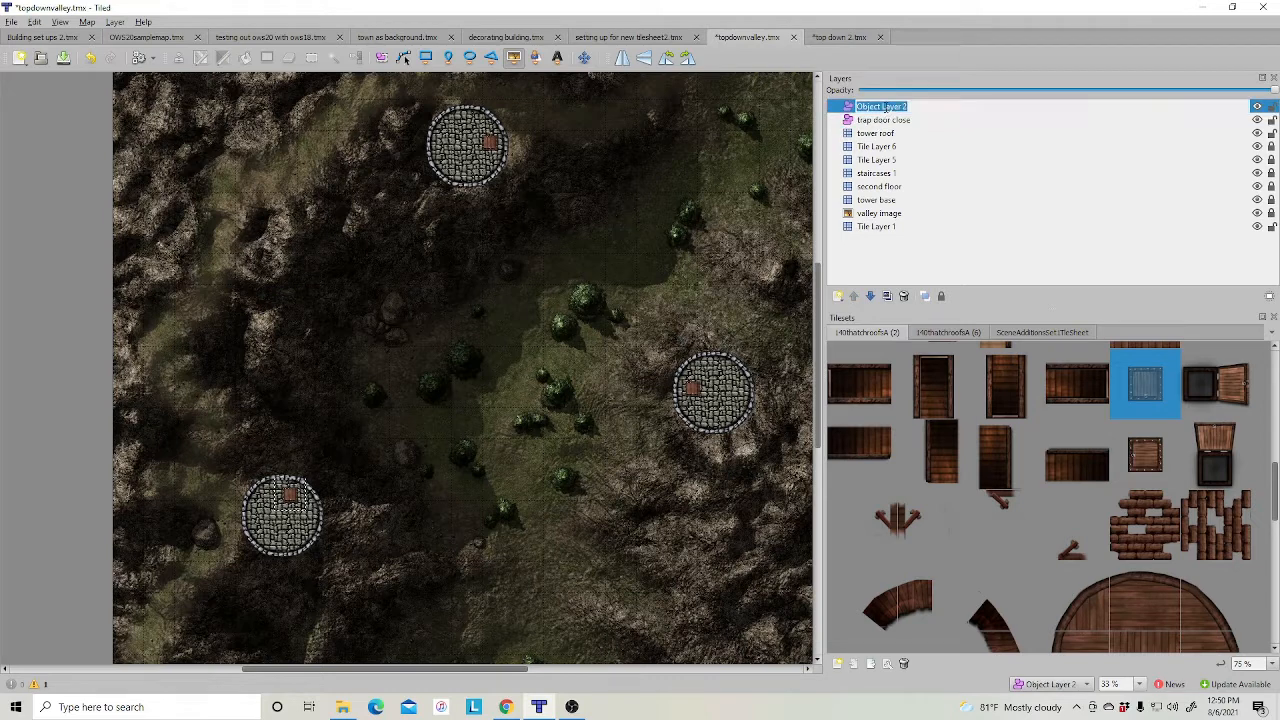
text(trap door)
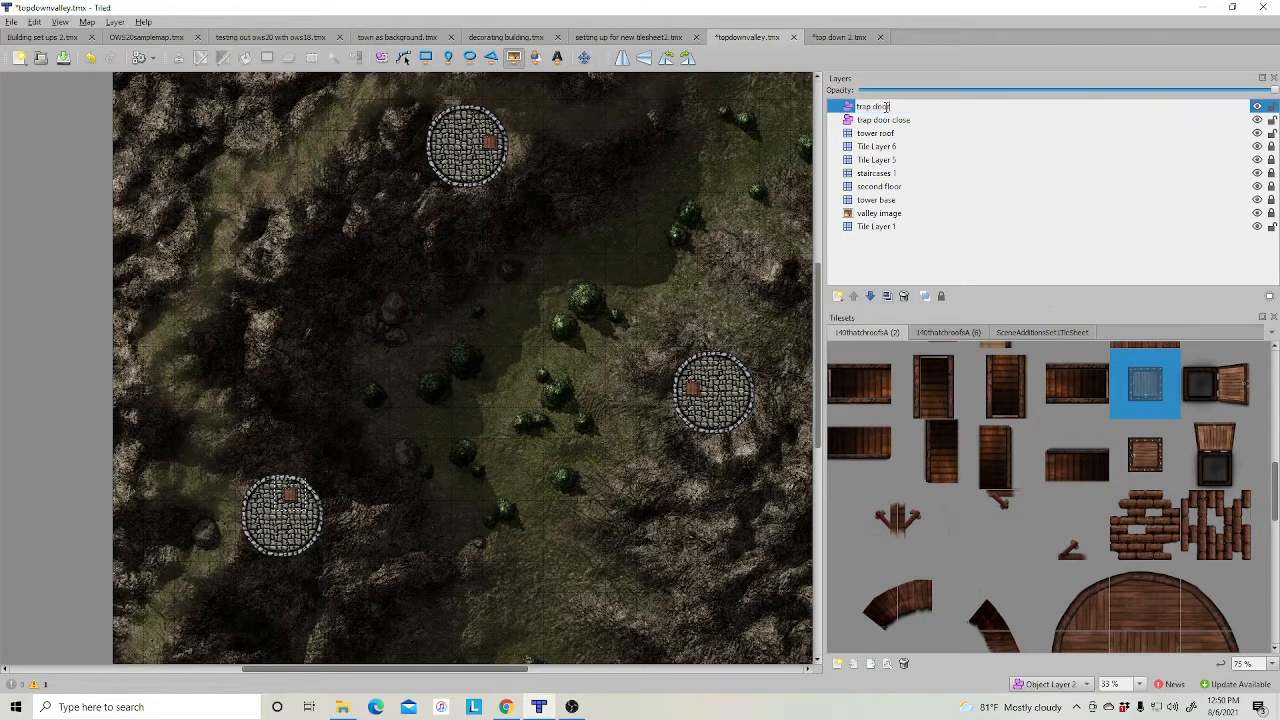
text( open)
key(Return)
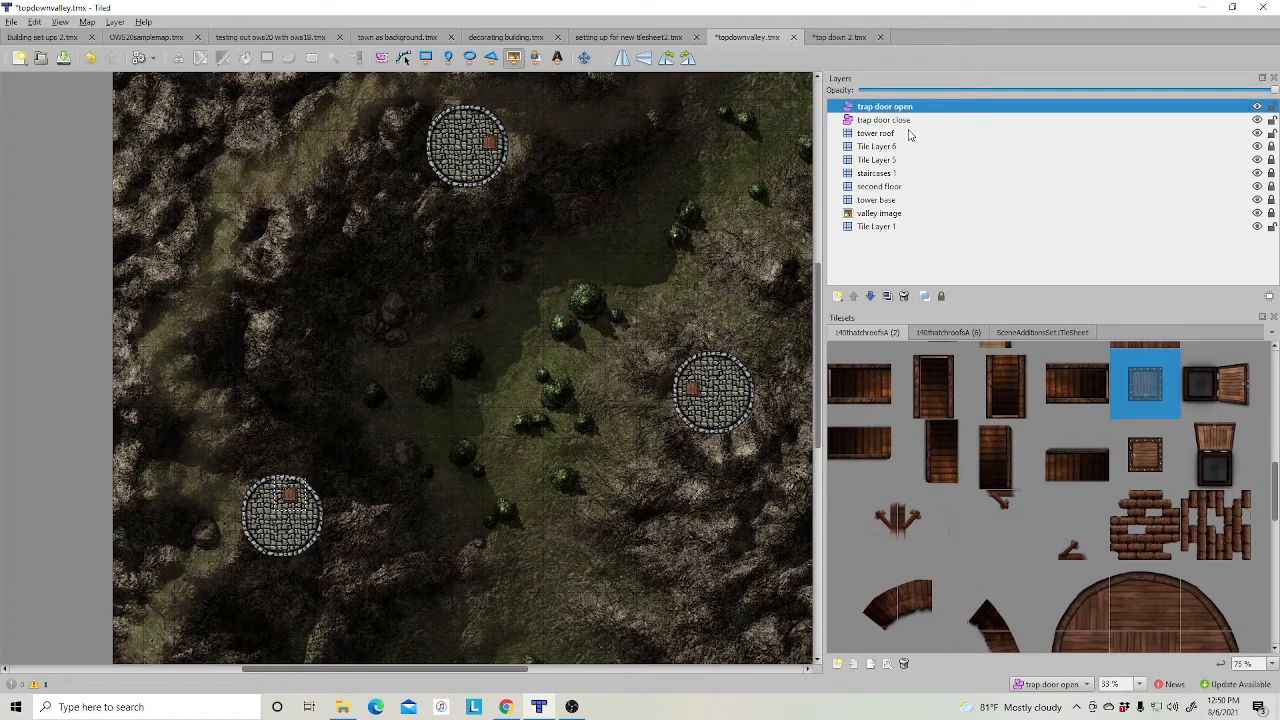
Cover the closed trap doors with open ones, hinged on the right for the north and southwest towers and at the top for the east tower.
click(1212, 383)
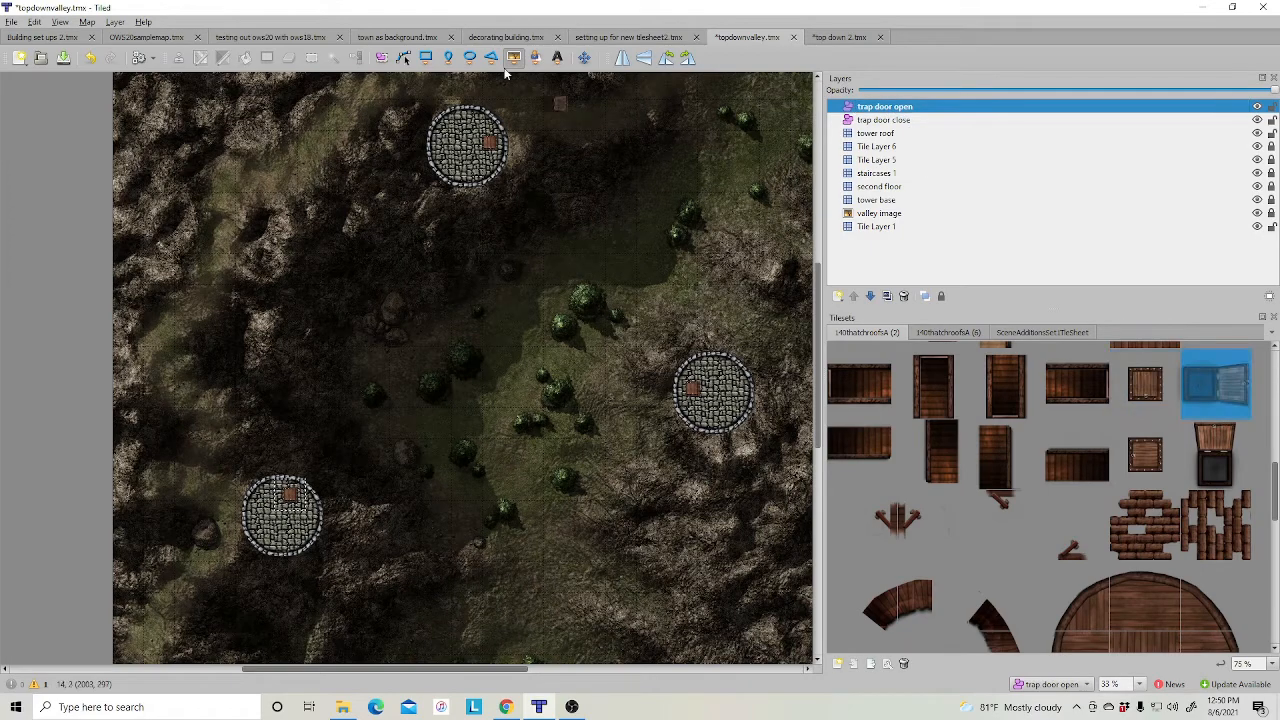
click(514, 57)
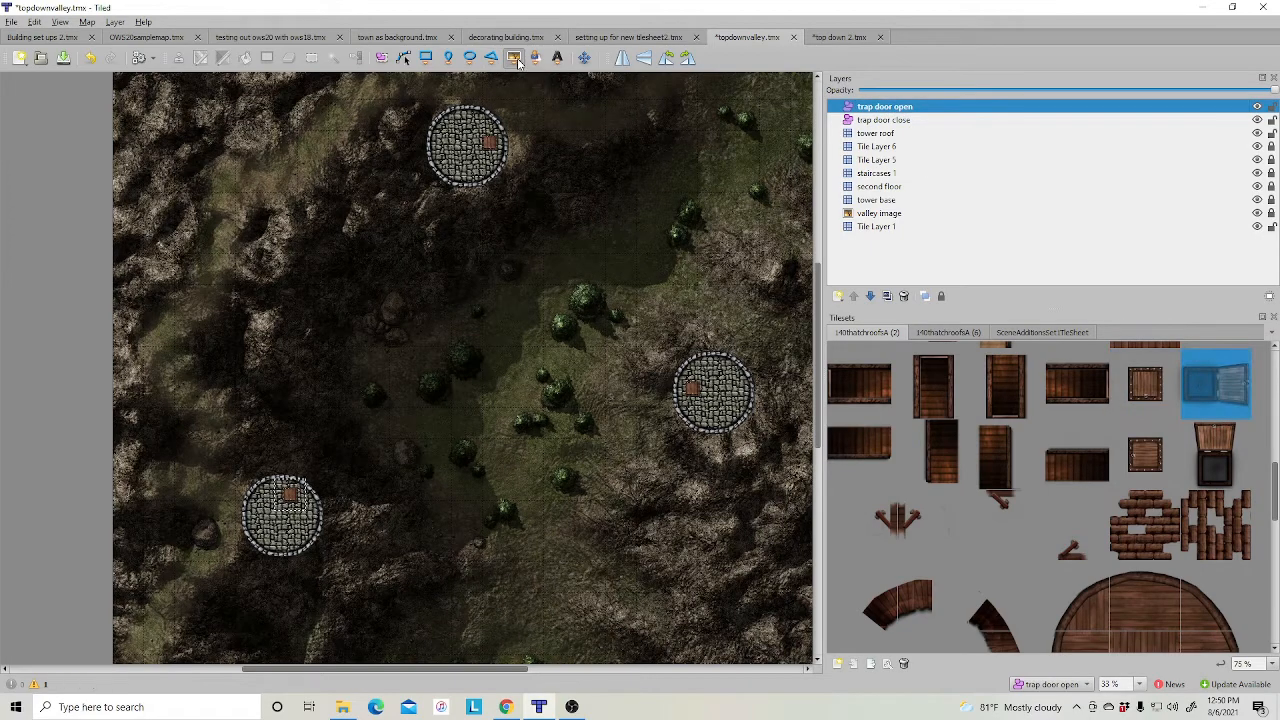
click(500, 147)
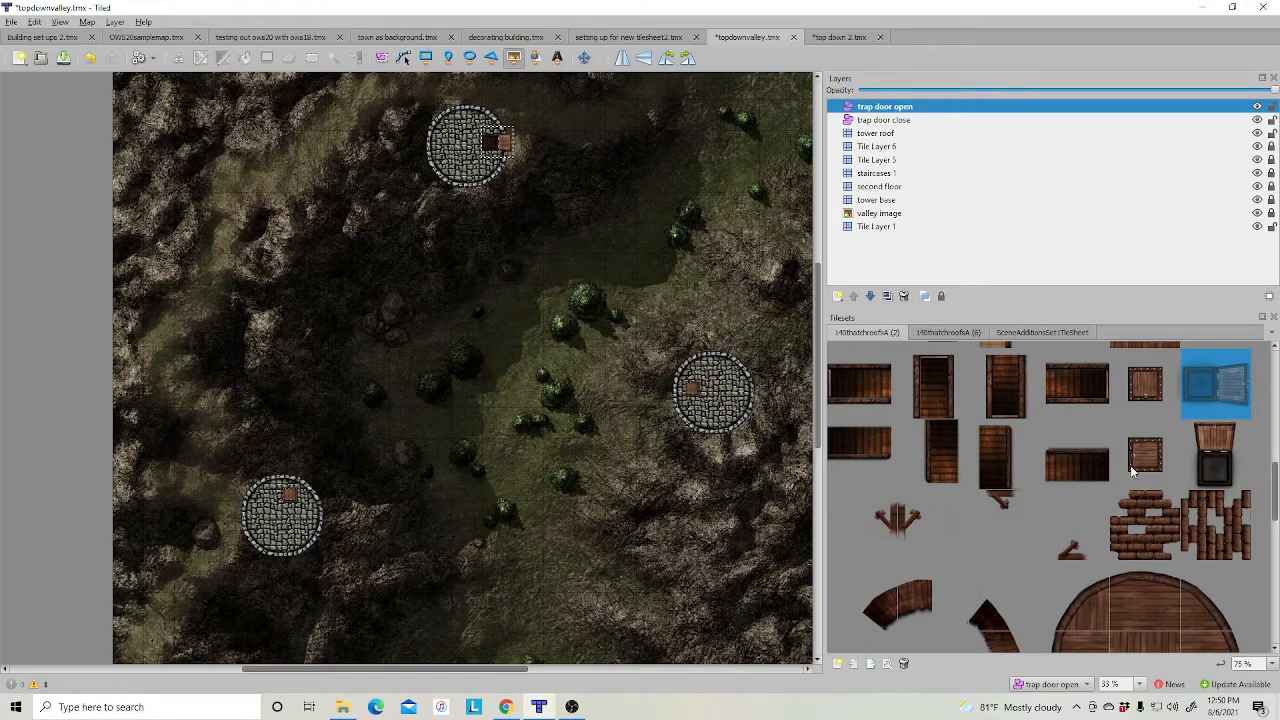
click(1212, 457)
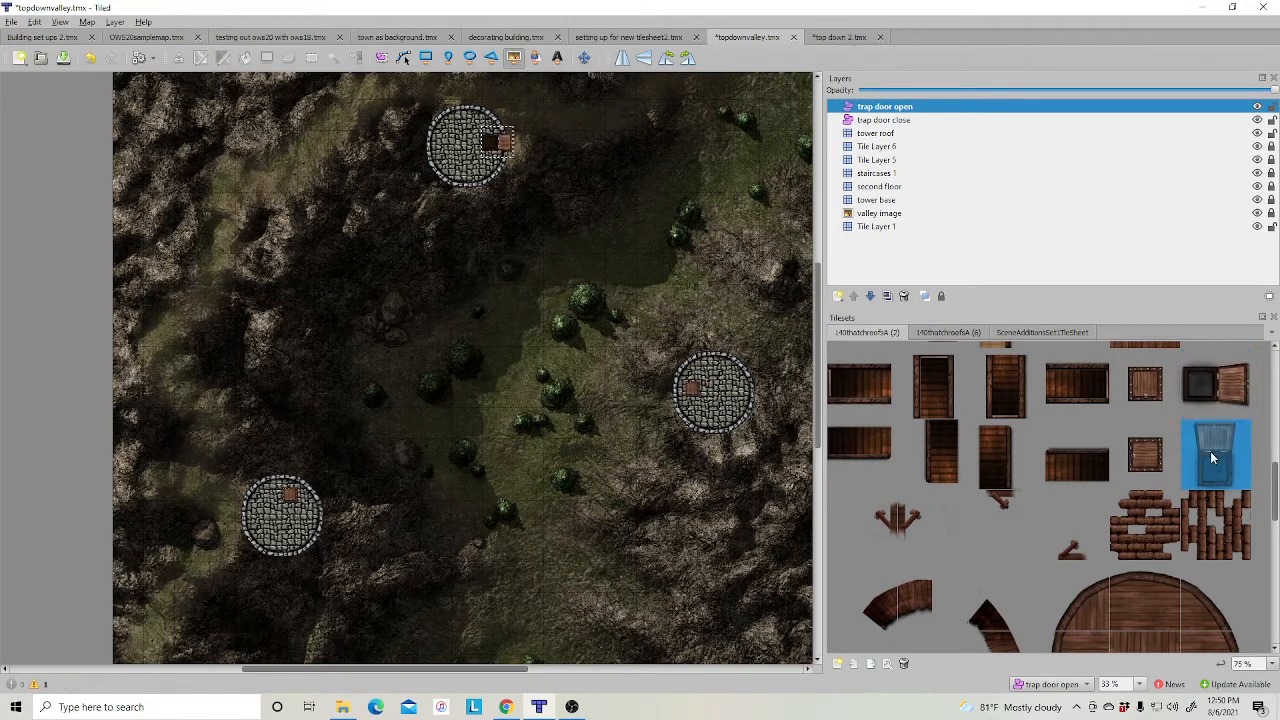
click(692, 381)
click(1205, 388)
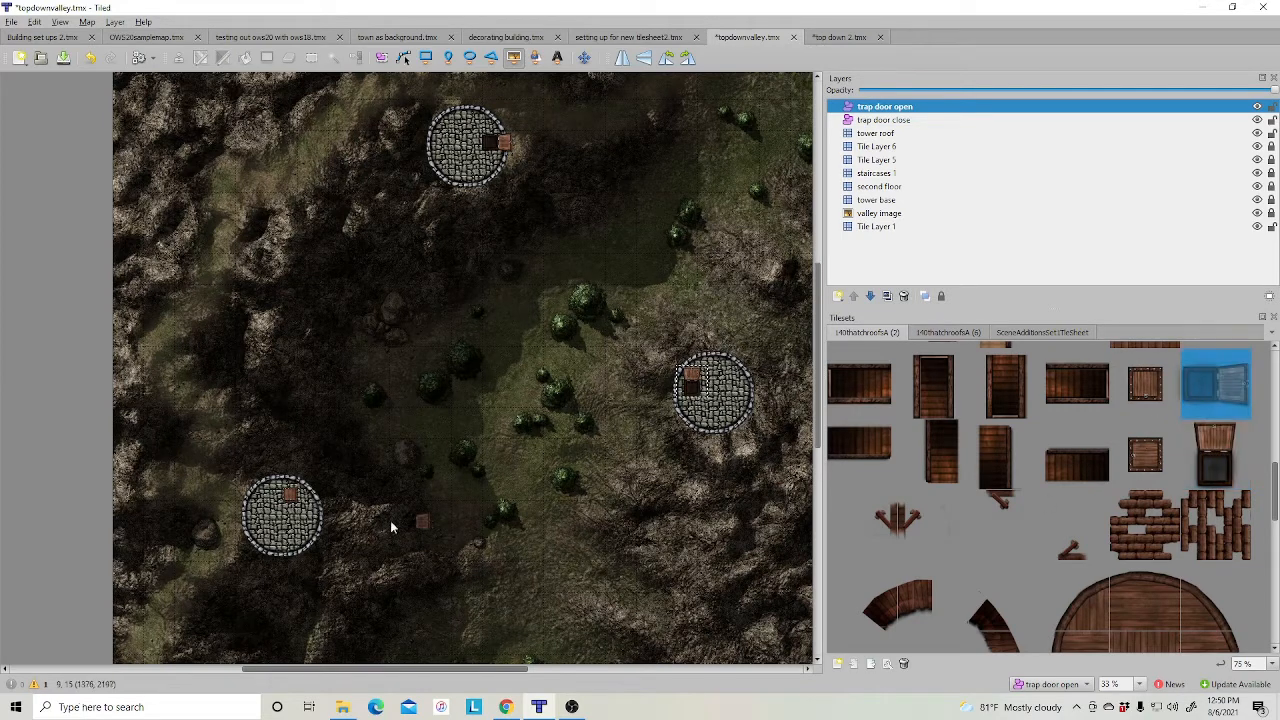
click(296, 500)
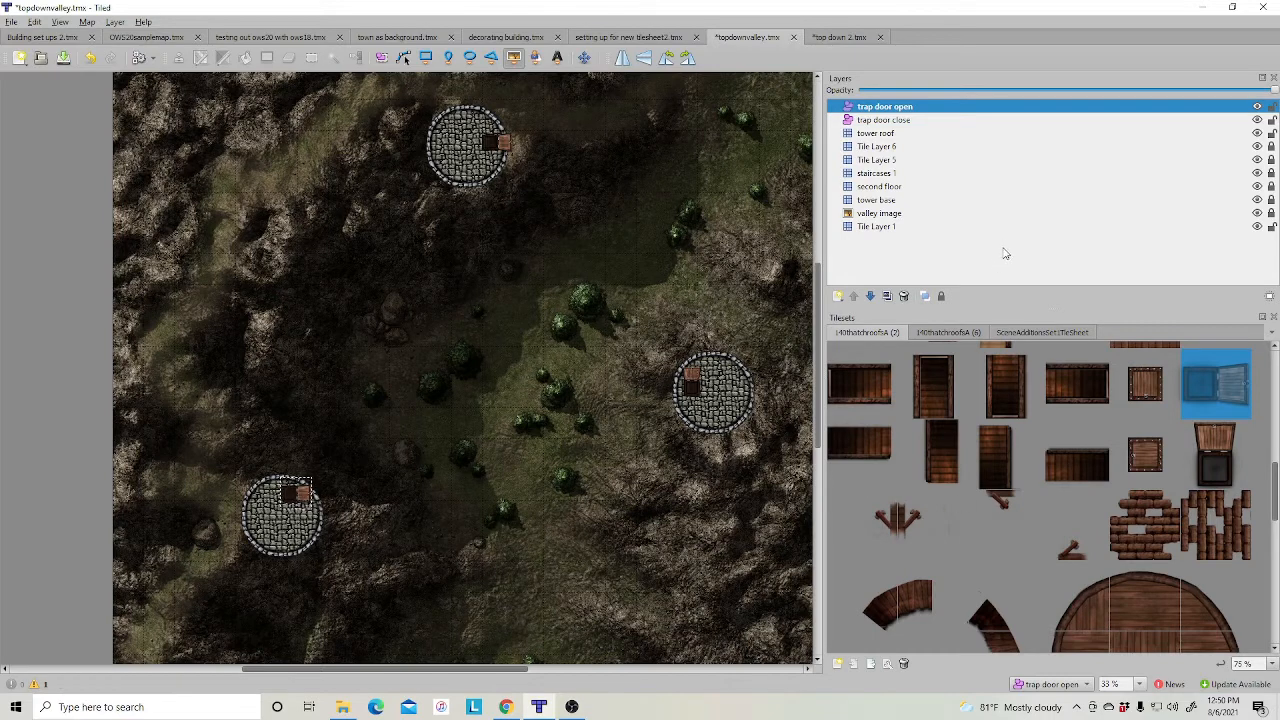
Add a third object layer above the trap door open layer.
click(910, 265)
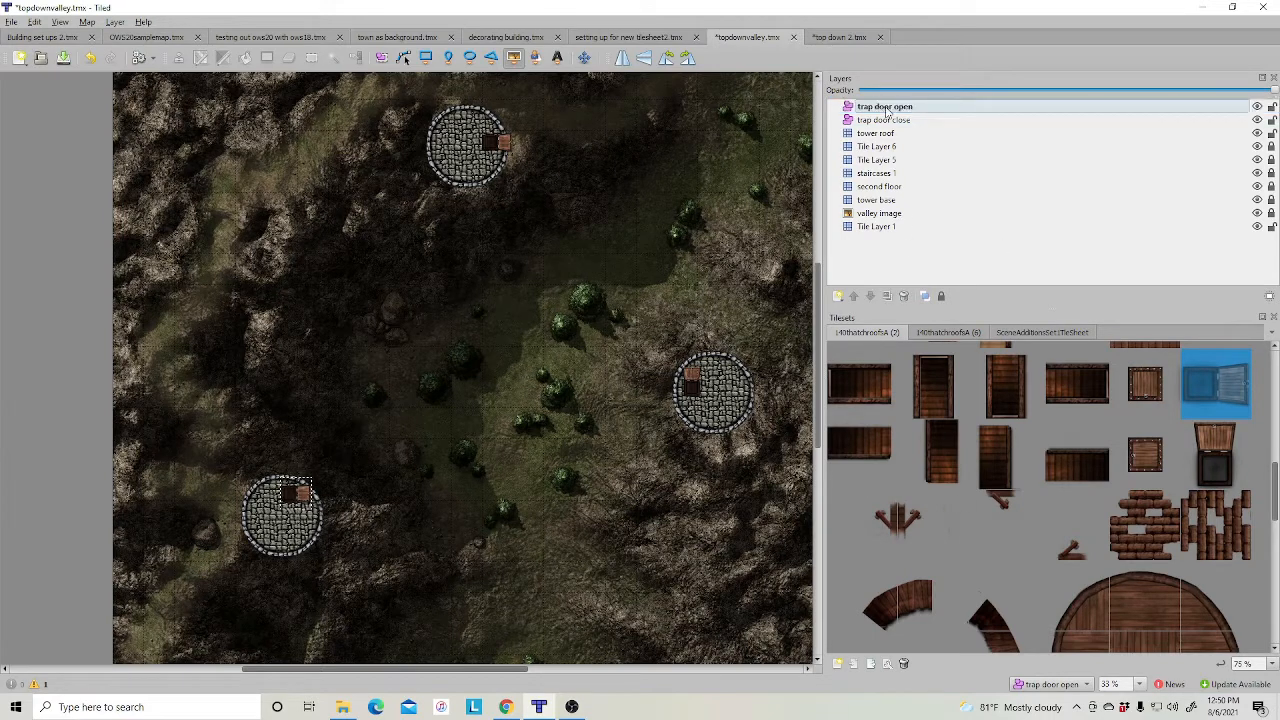
right_click(893, 258)
mouse_move(905, 261)
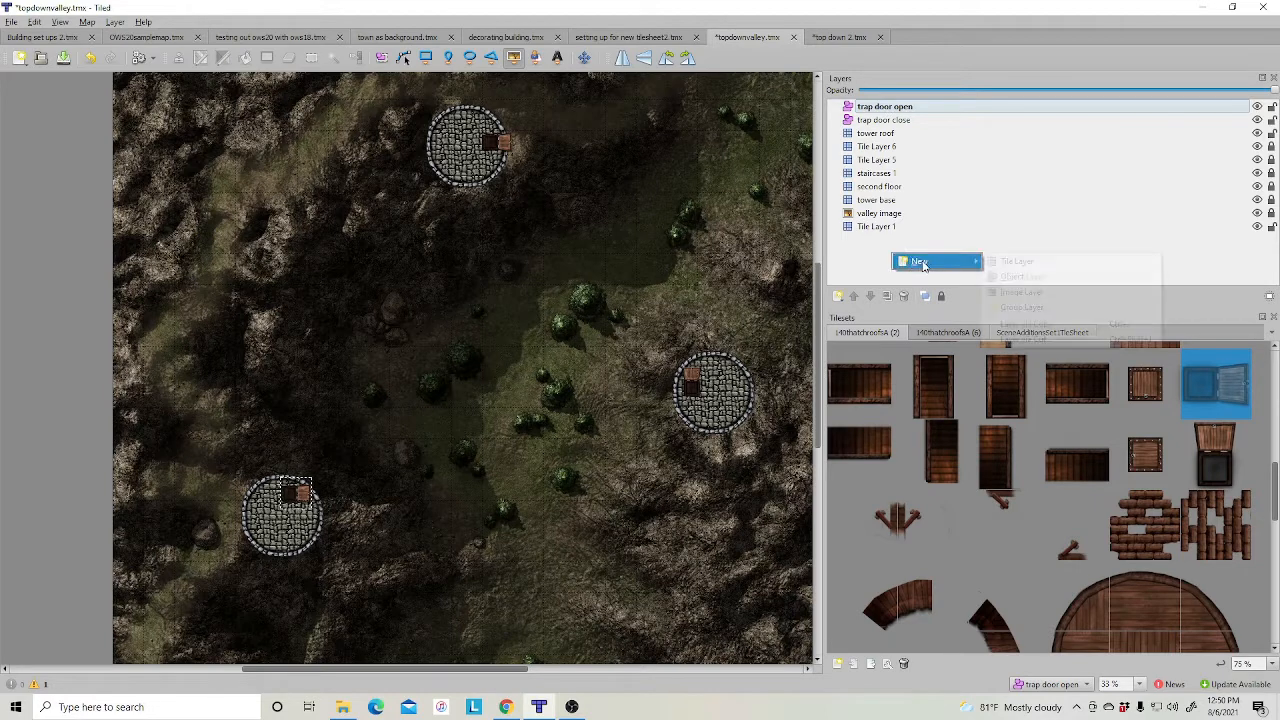
click(1033, 279)
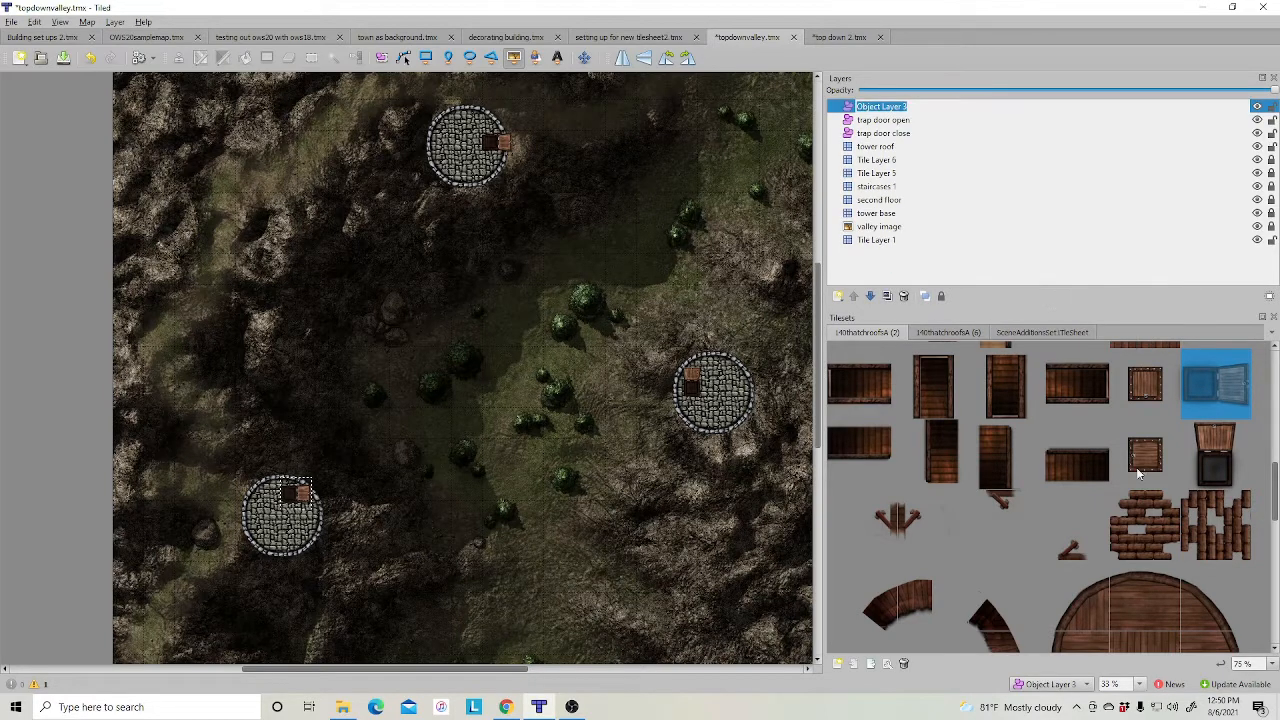
Pick the ladder tile from the l40thatchroofsA (2) tileset and make the tower roof layer semi-transparent.
scroll(1168, 432, up, 8)
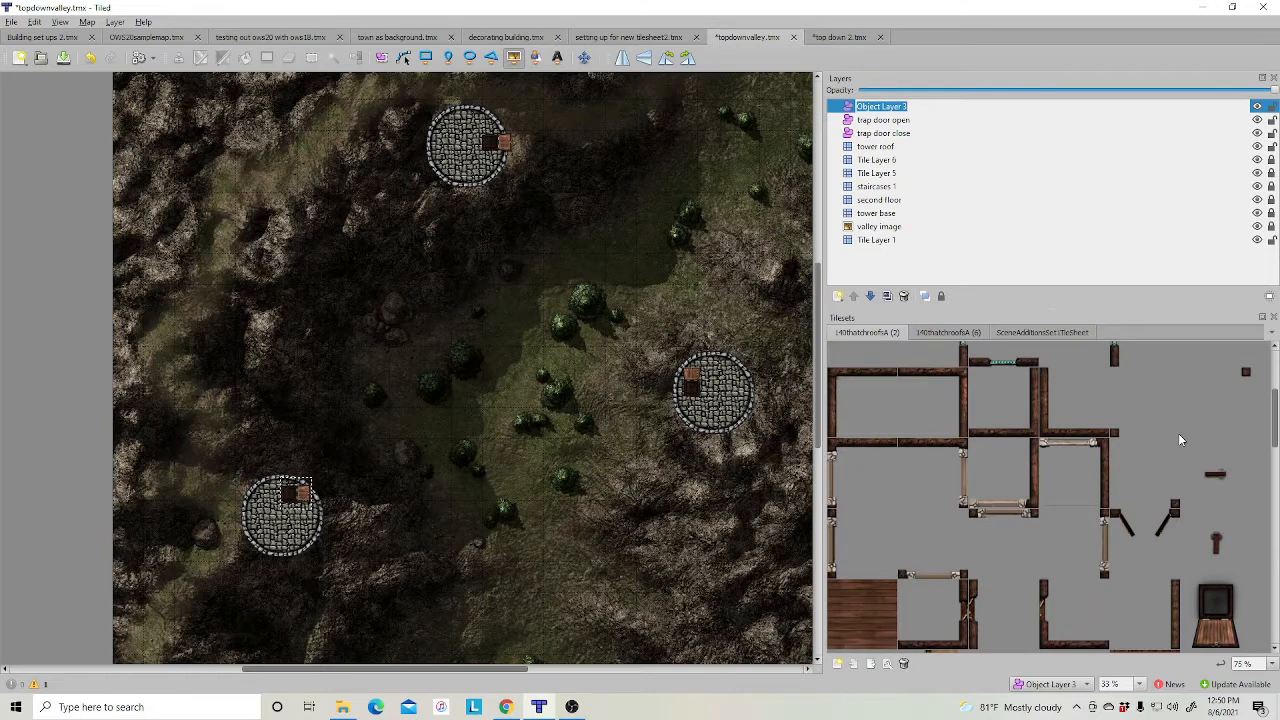
click(1205, 382)
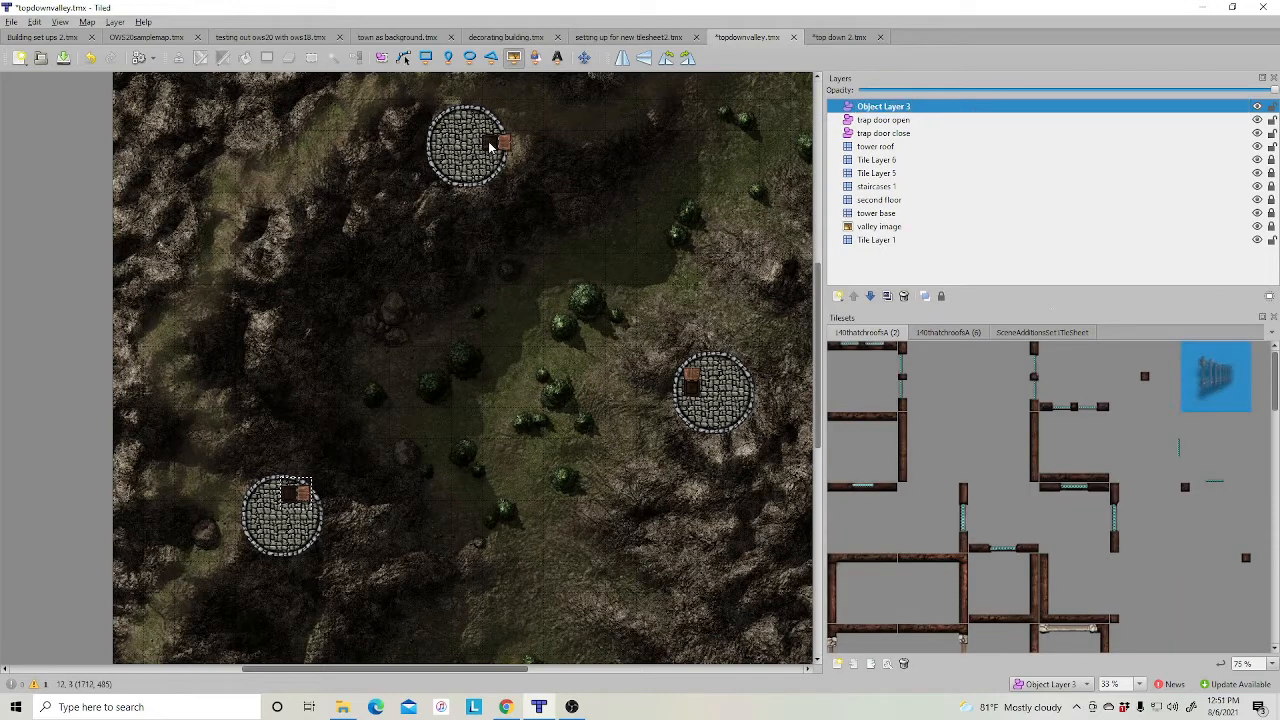
click(930, 150)
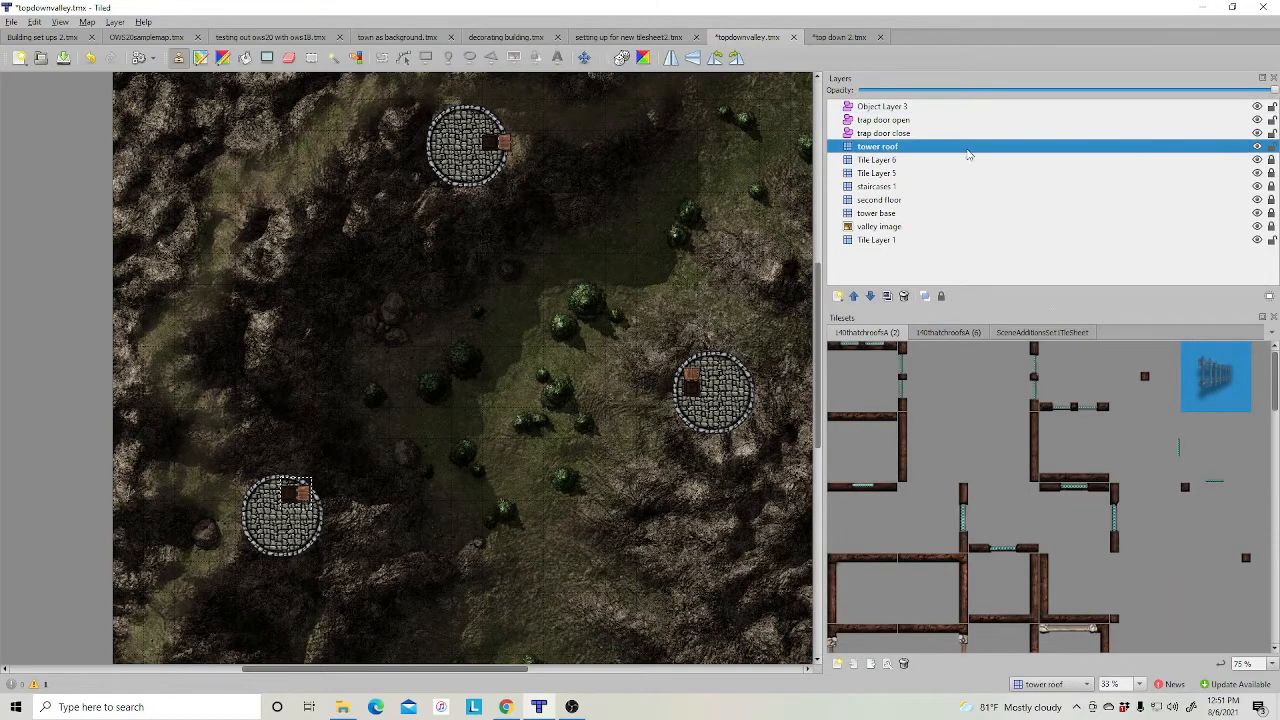
drag(1273, 92, 1027, 100)
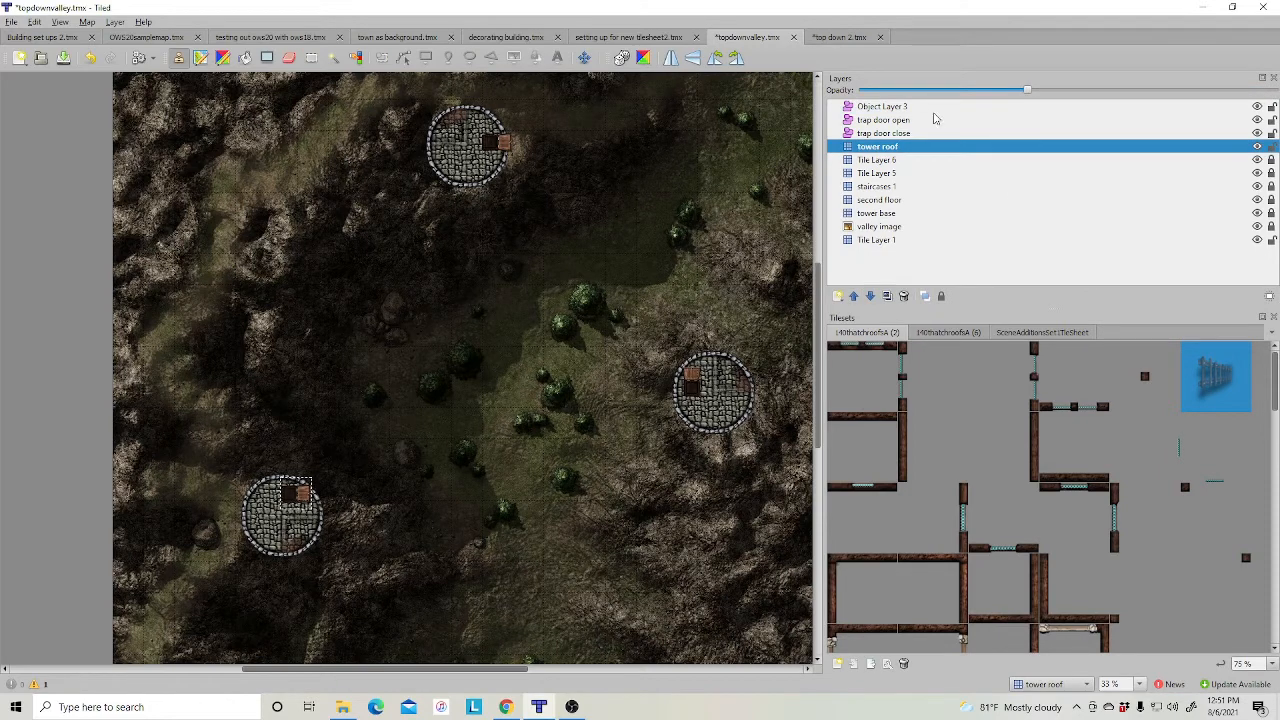
Rename Object Layer 3 as "ladders top".
click(887, 108)
double_click(892, 108)
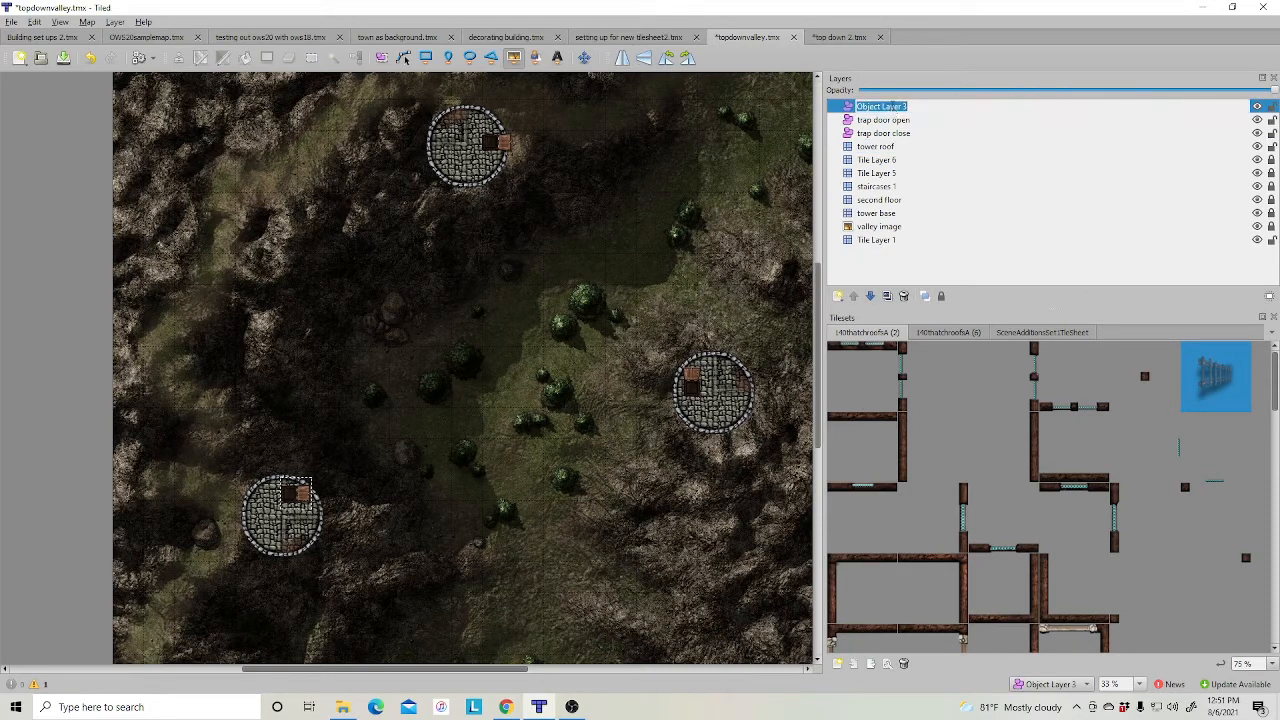
text(ladders top)
key(Return)
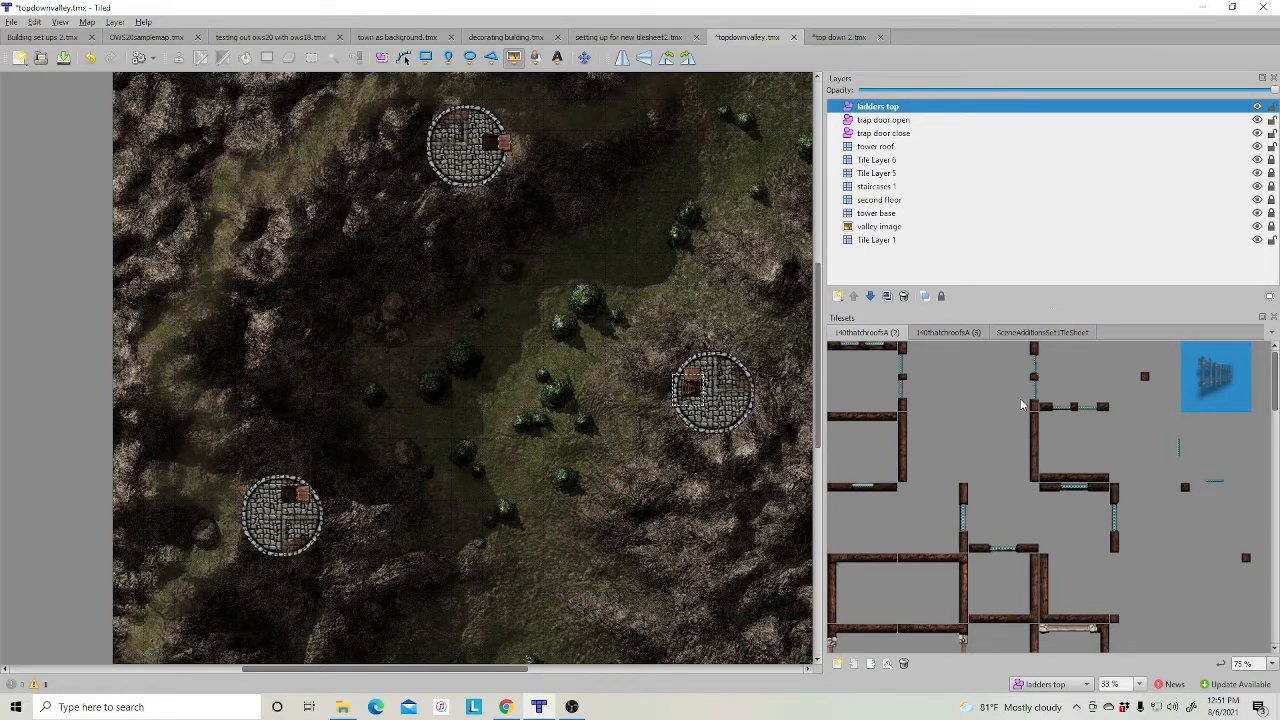
Add ladder objects for the north and southwest towers and position them inside the open trap doors.
click(309, 449)
click(538, 125)
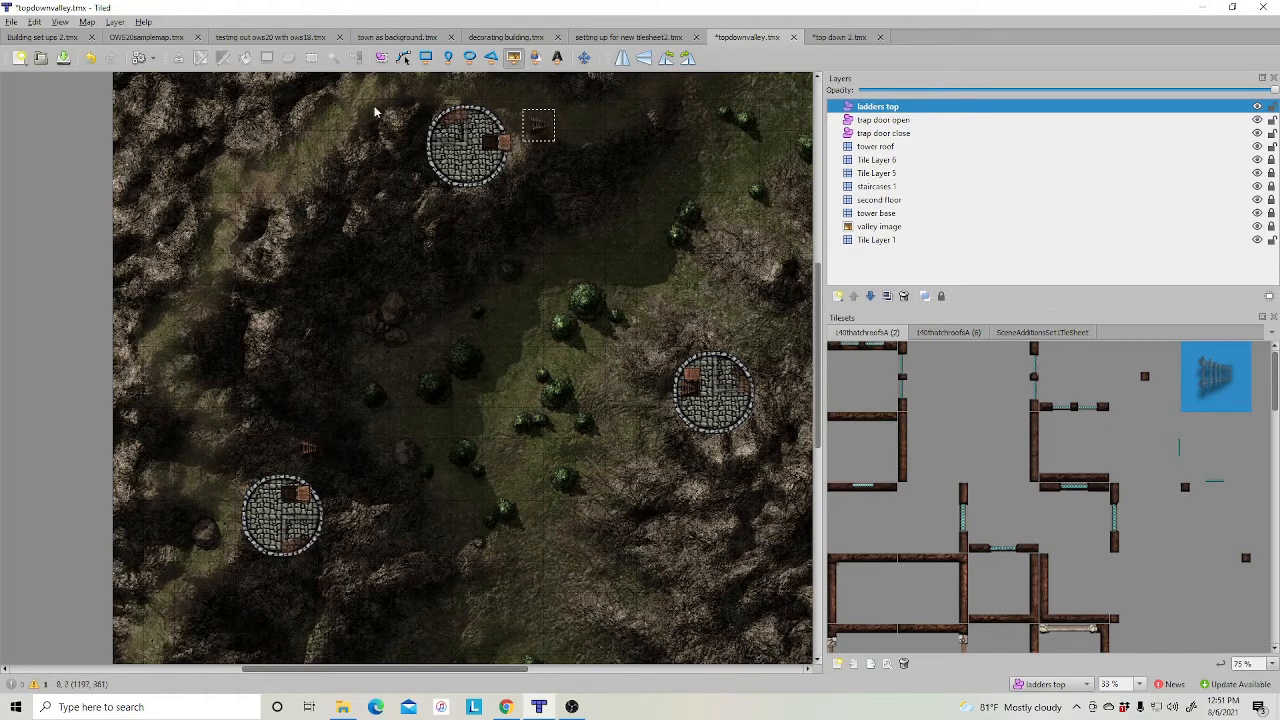
click(383, 58)
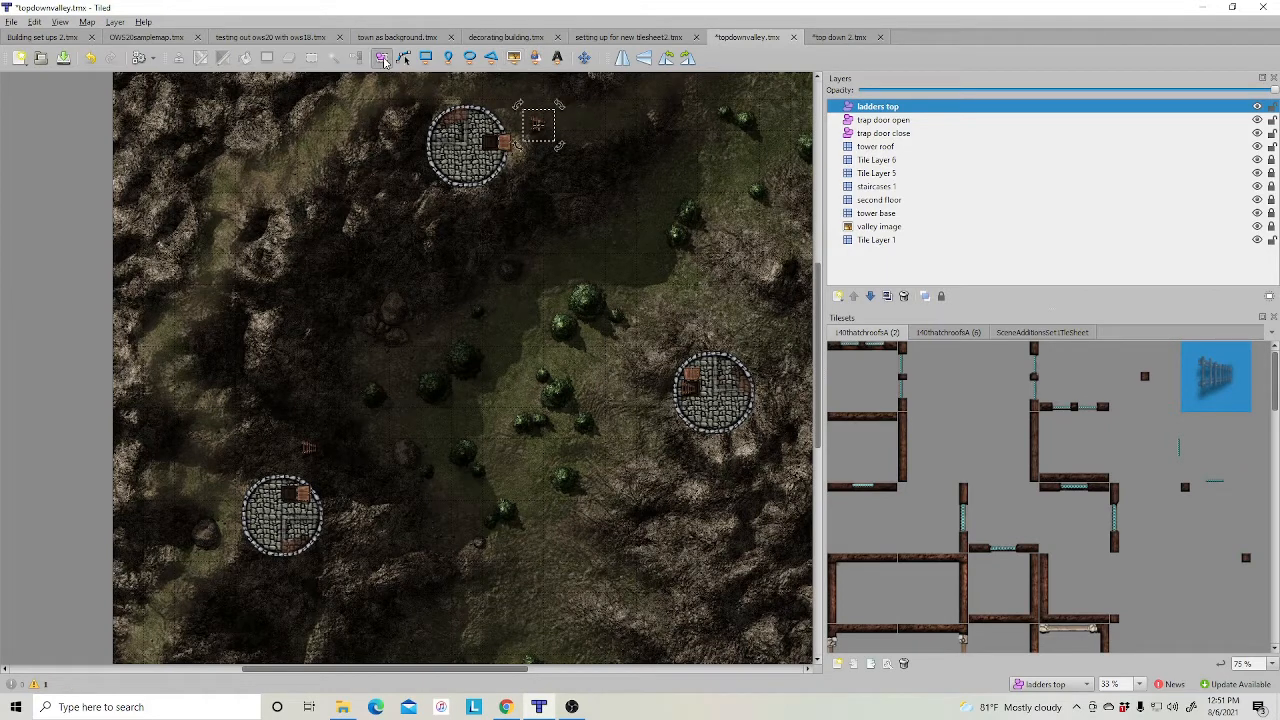
drag(561, 105, 496, 133)
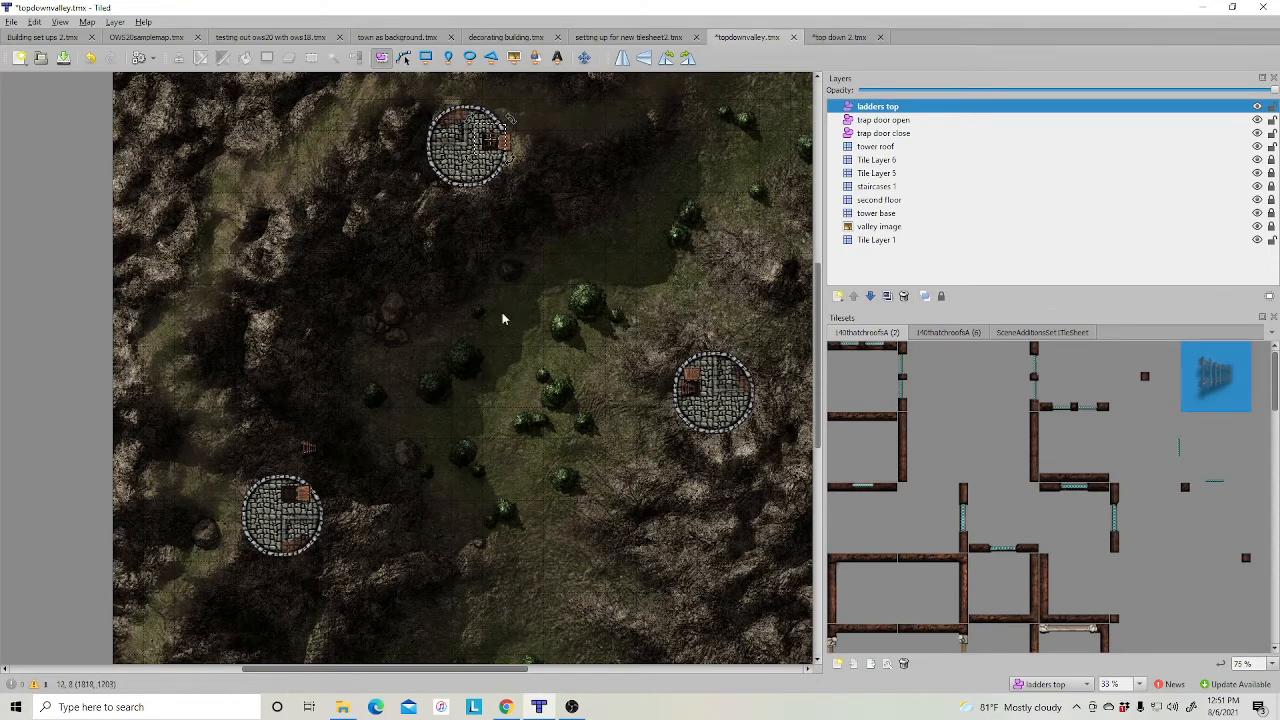
click(307, 446)
drag(315, 439, 297, 490)
click(984, 258)
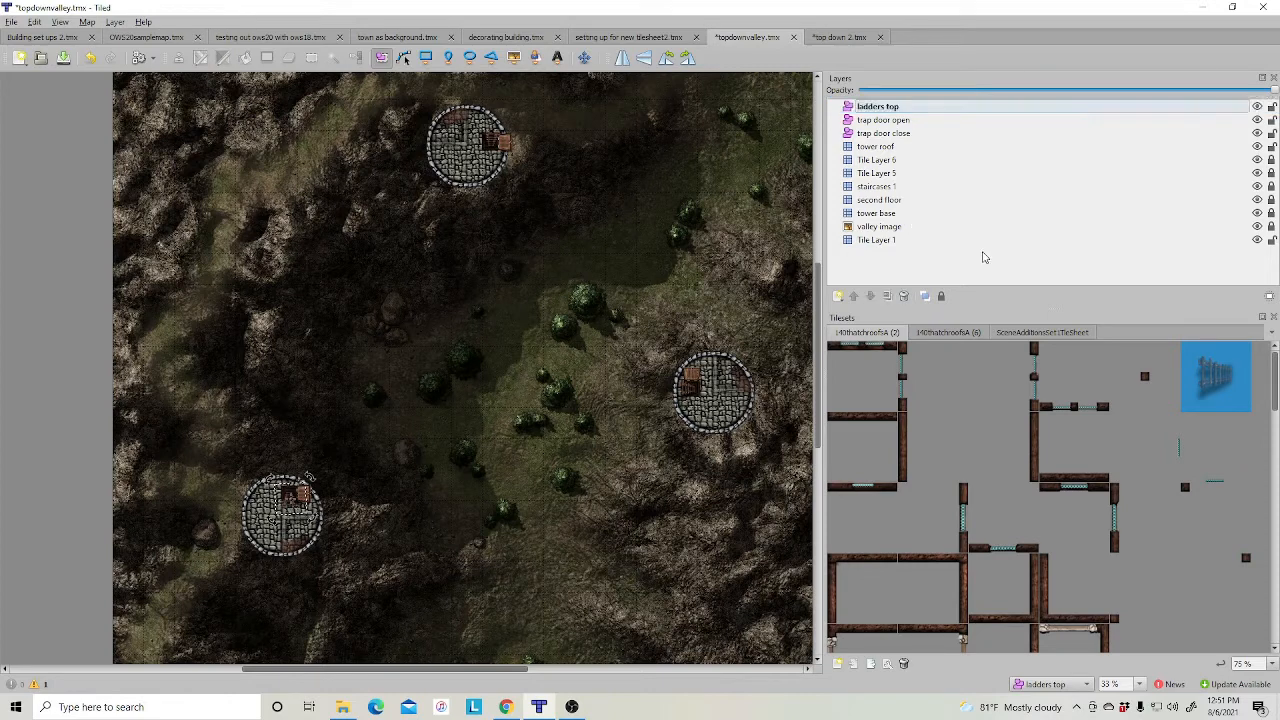
Hide the tower base, second floor, staircases 1, Tile Layer 5, Tile Layer 6 and trap door close layers.
click(1250, 200)
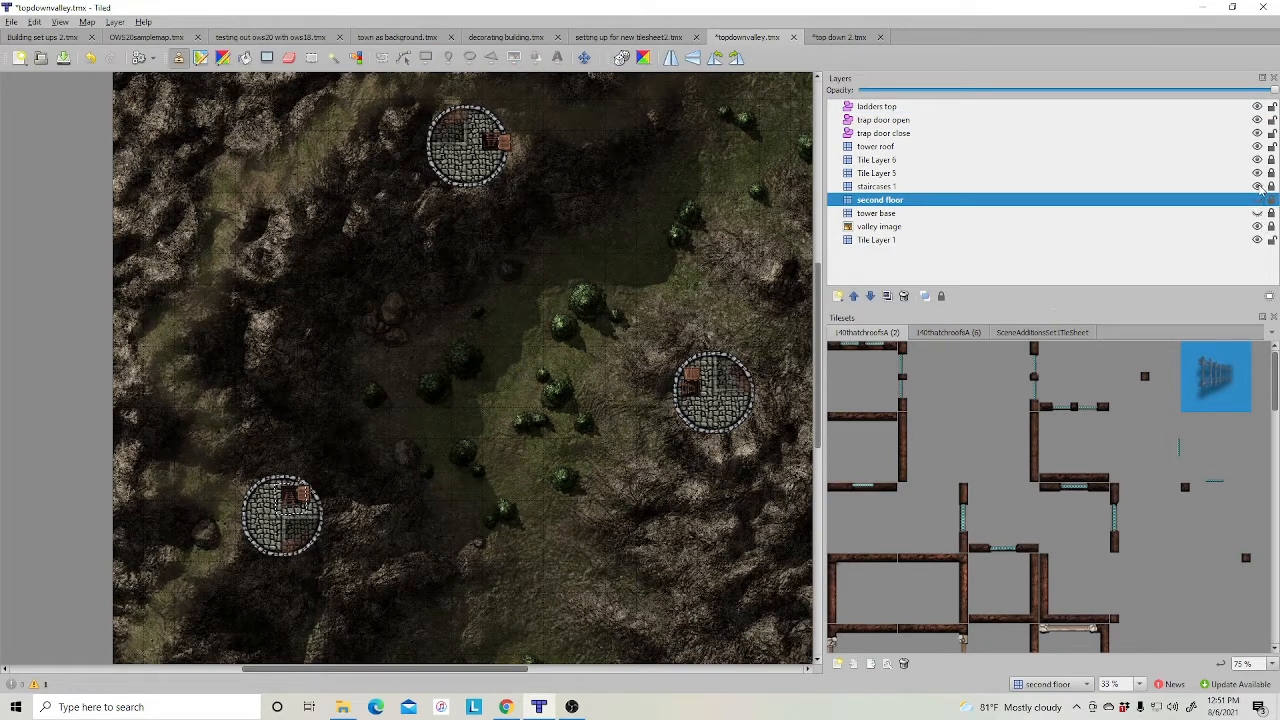
click(1258, 186)
click(1258, 173)
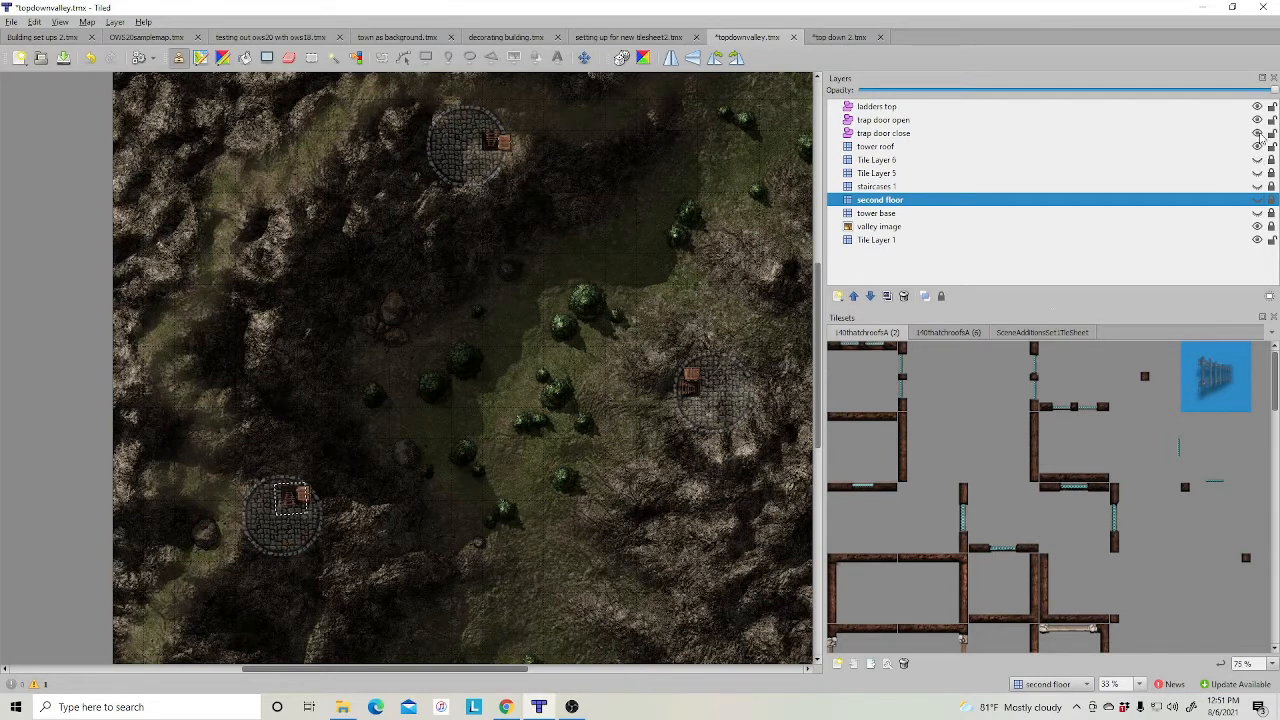
Restore the tower roof layer to full opacity and inspect the ladders in the roof openings.
click(872, 149)
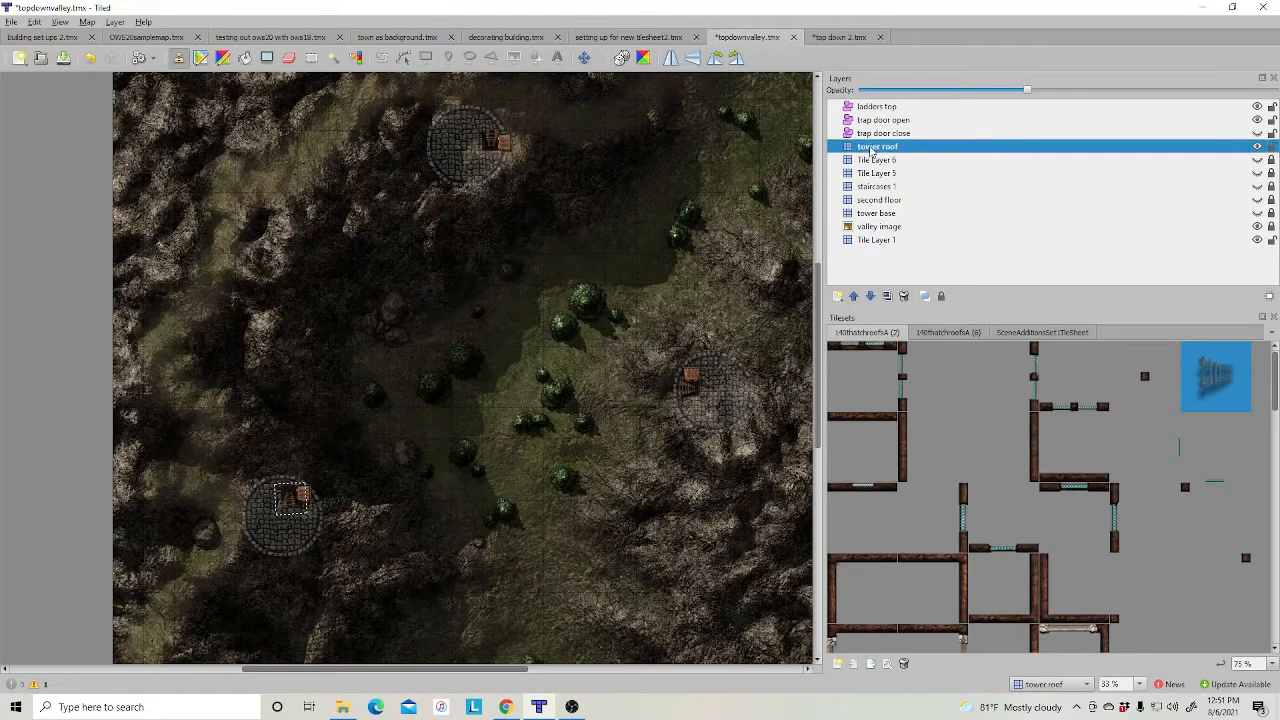
drag(1031, 90, 1278, 98)
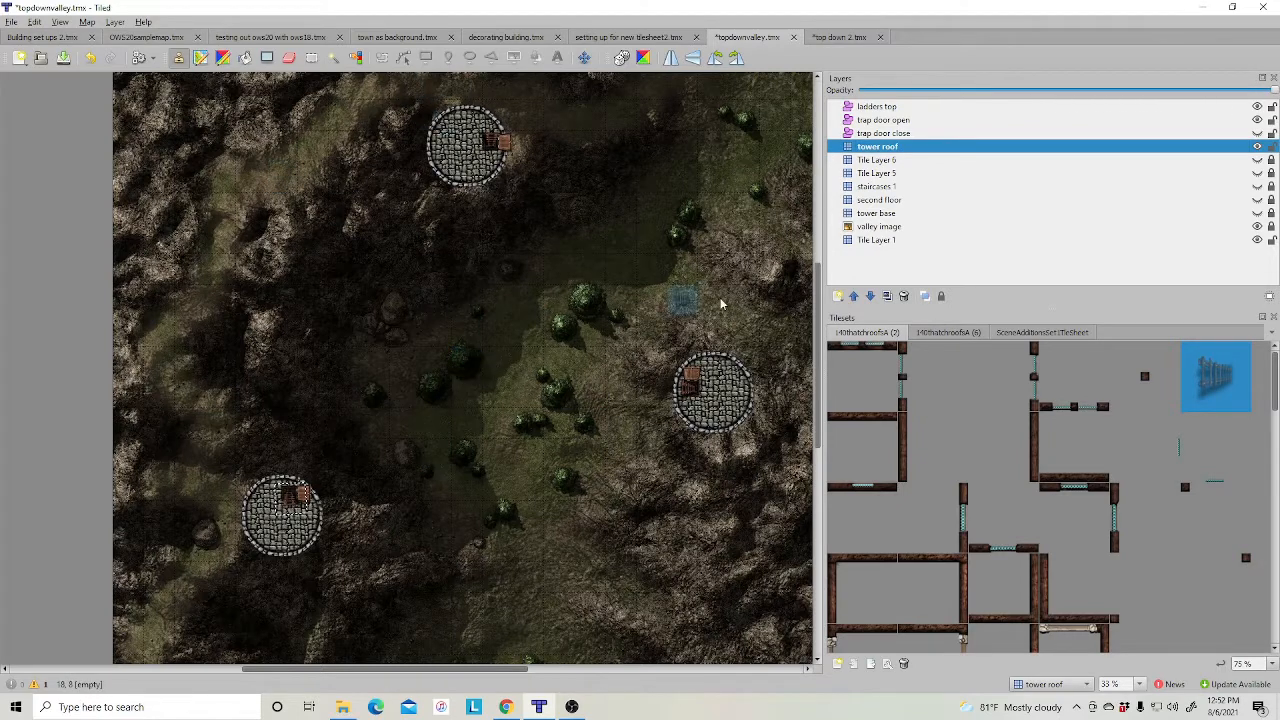
ctrl+scroll(740, 275, up, 2)
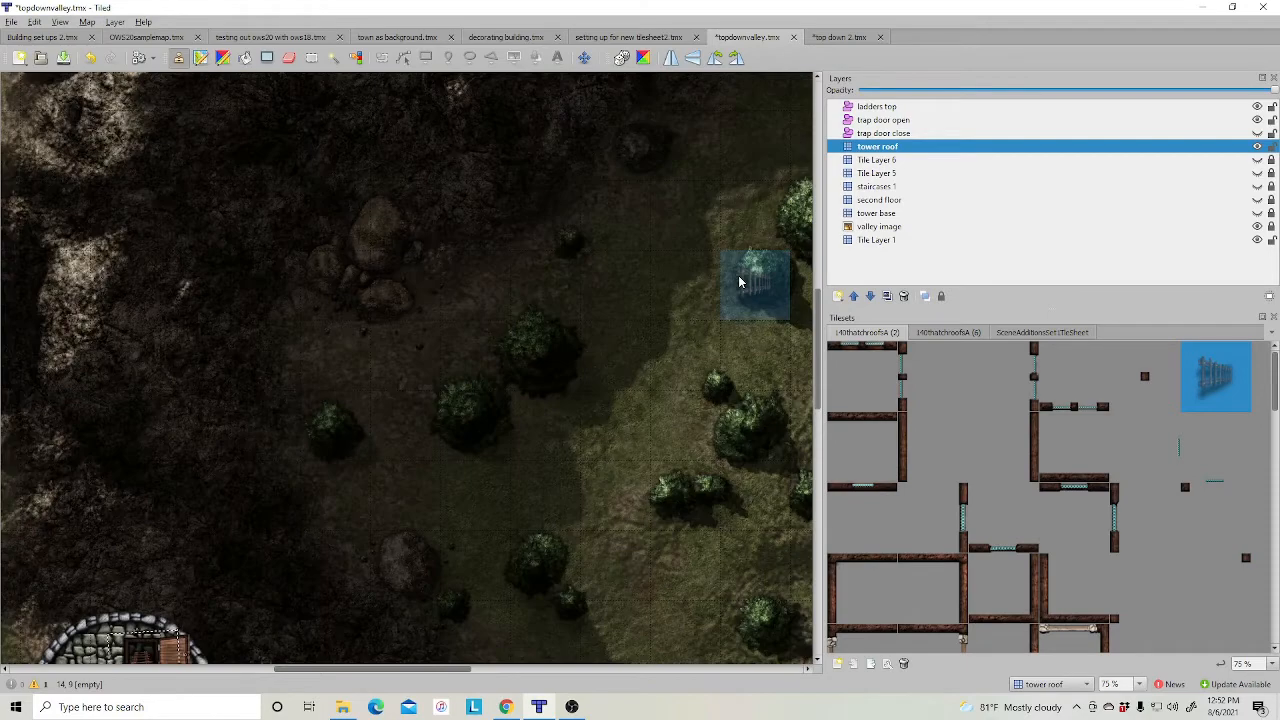
middle_drag(625, 205, 423, 683)
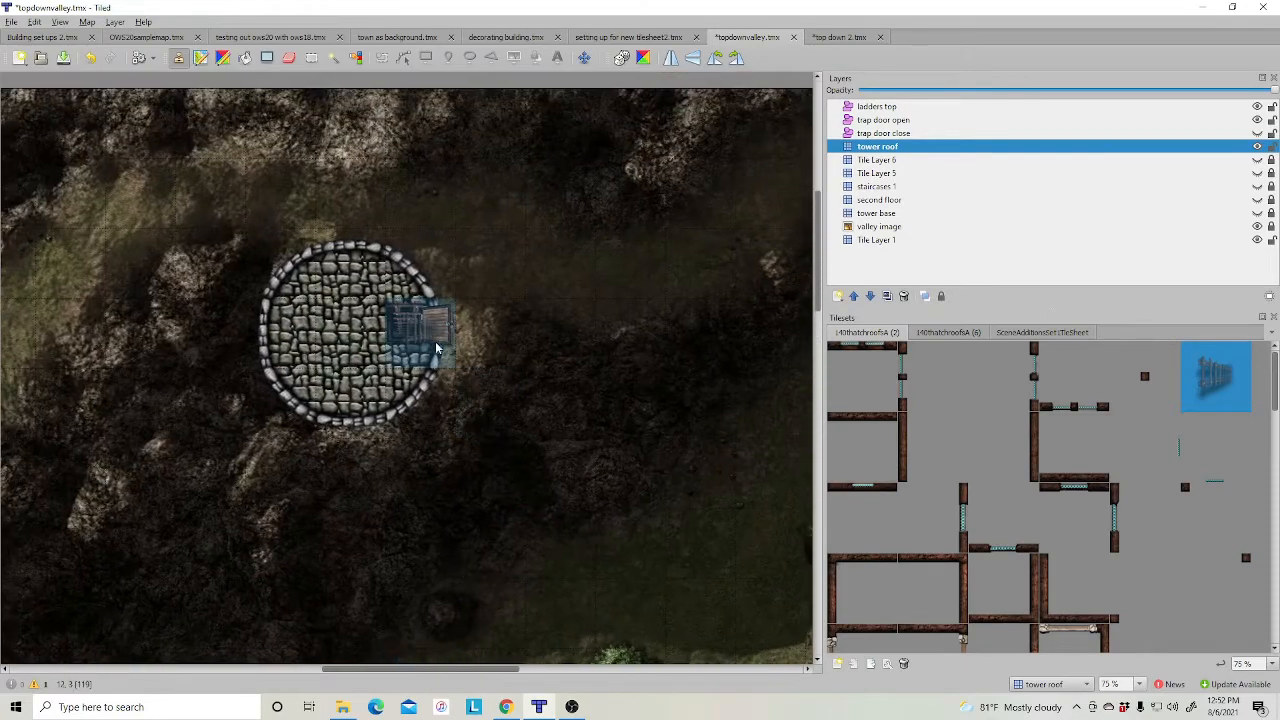
middle_drag(471, 586, 596, 332)
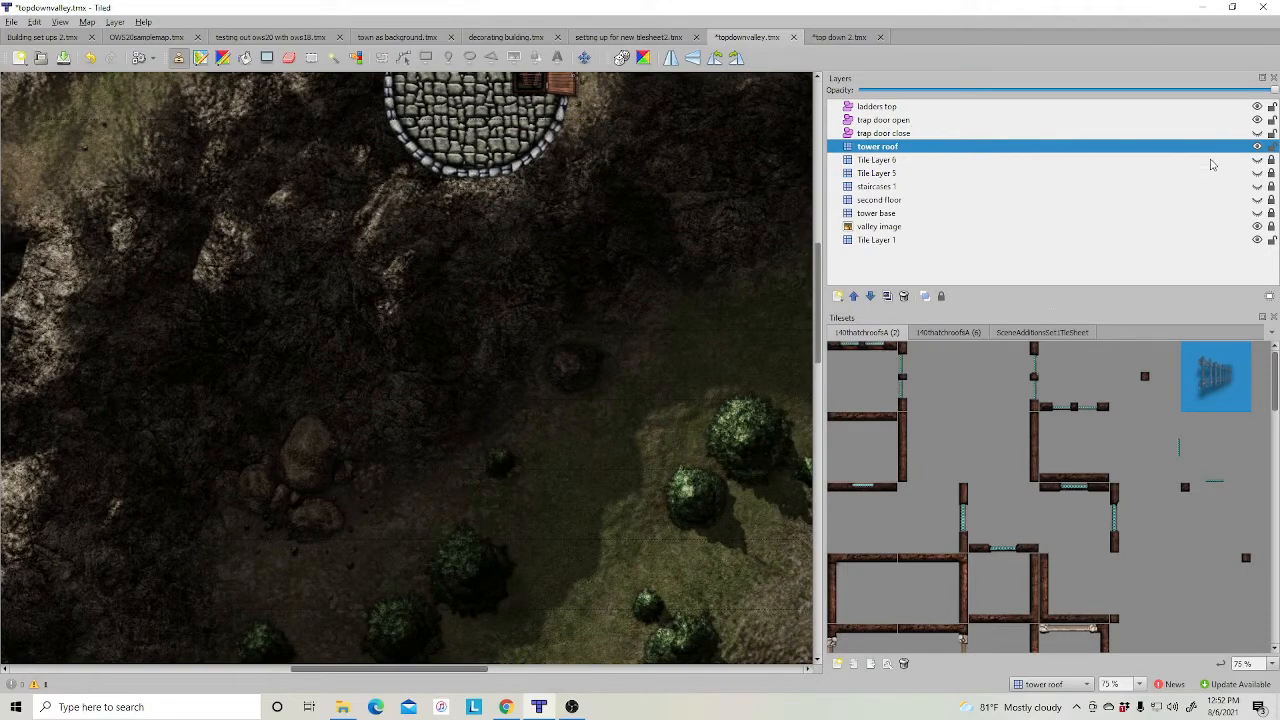
key(ctrl+minus)
key(ctrl+minus)
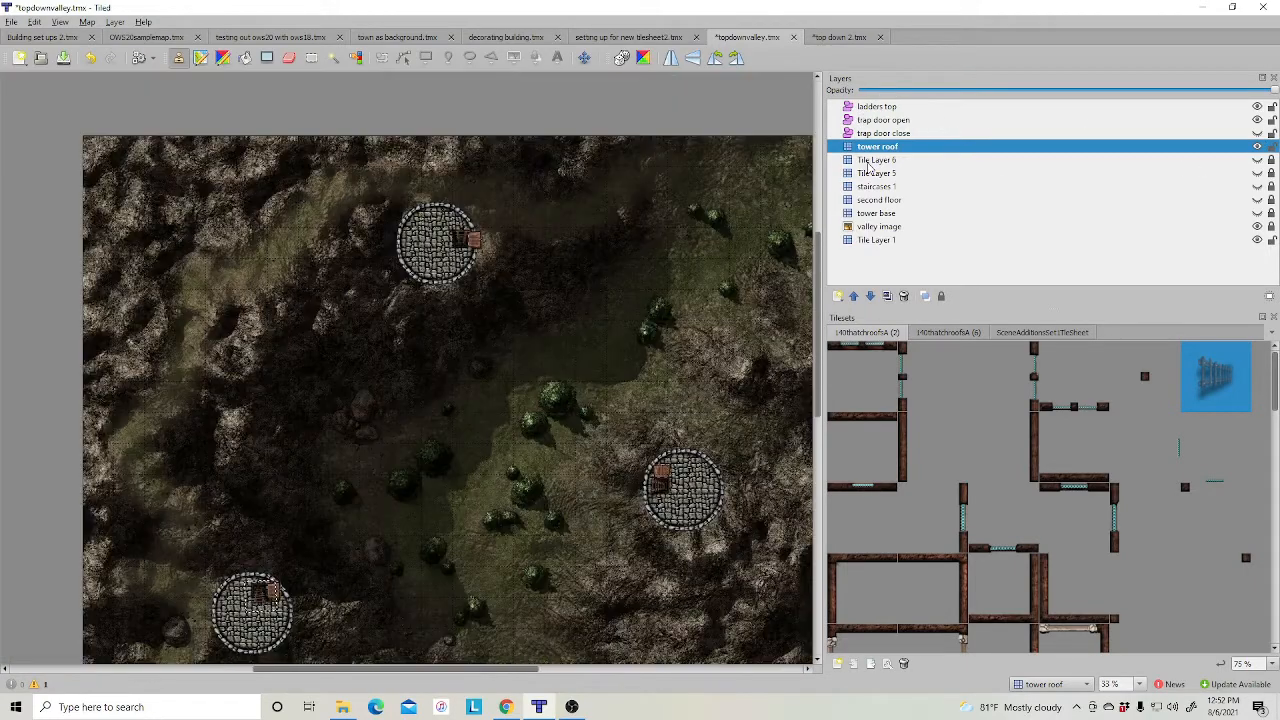
scroll(690, 298, down, 1)
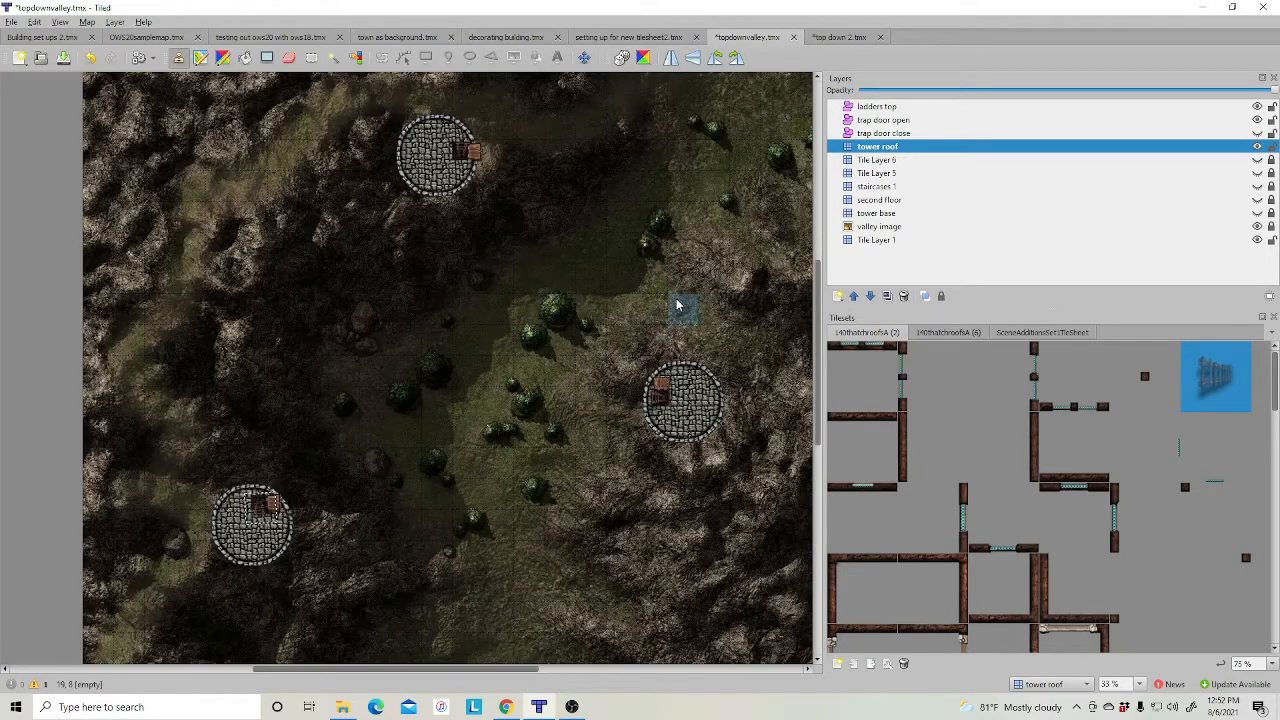
Duplicate the ladders top layer and lower the copy to just beneath the tower roof layer.
click(924, 108)
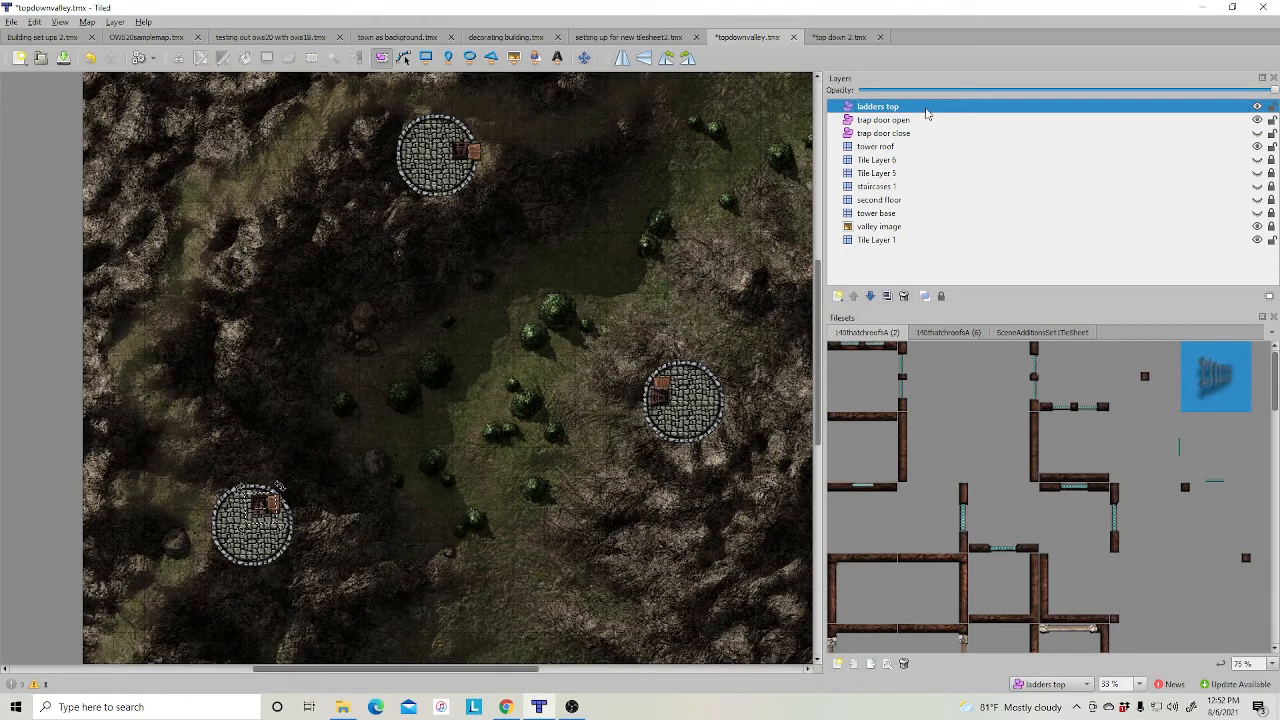
right_click(926, 113)
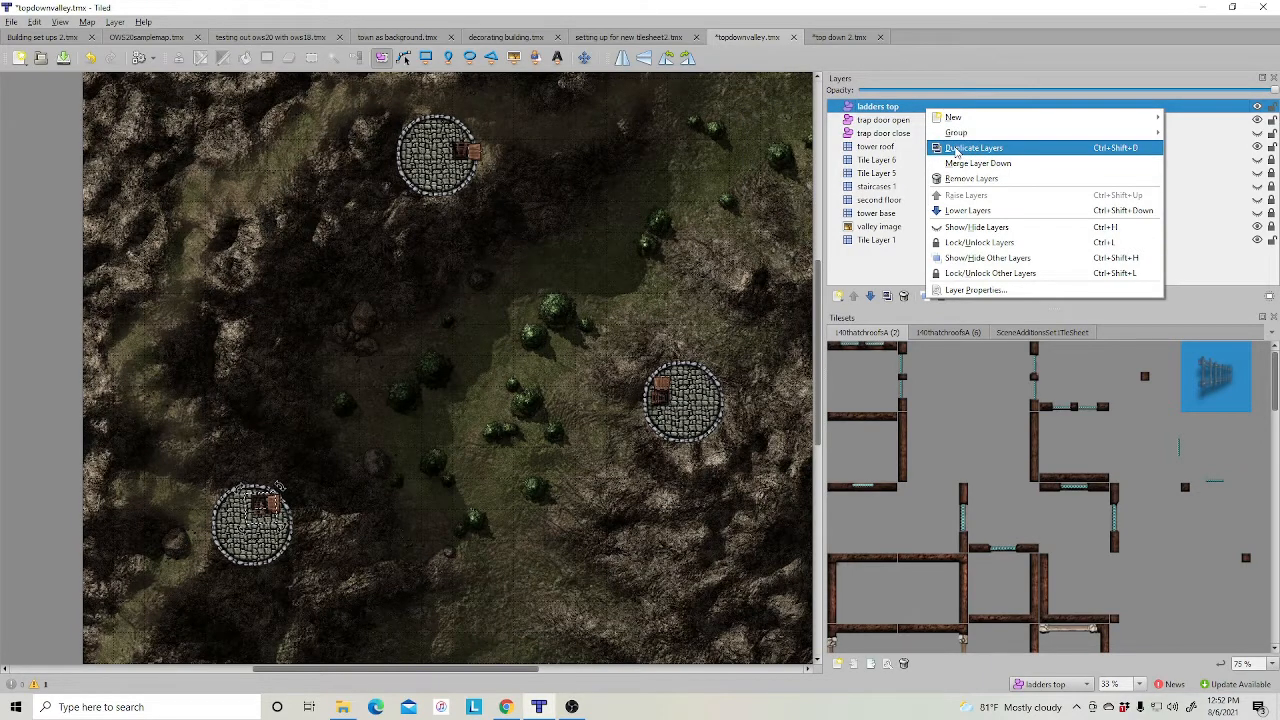
click(957, 150)
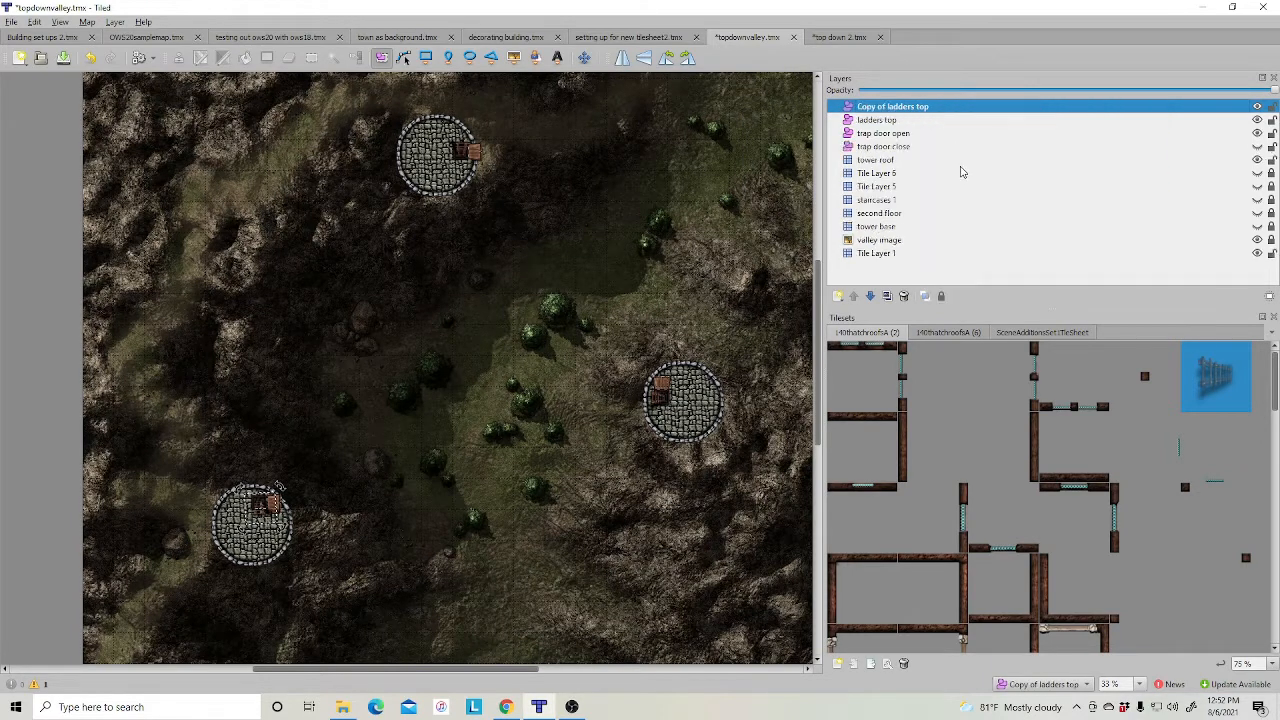
click(870, 296)
click(870, 296)
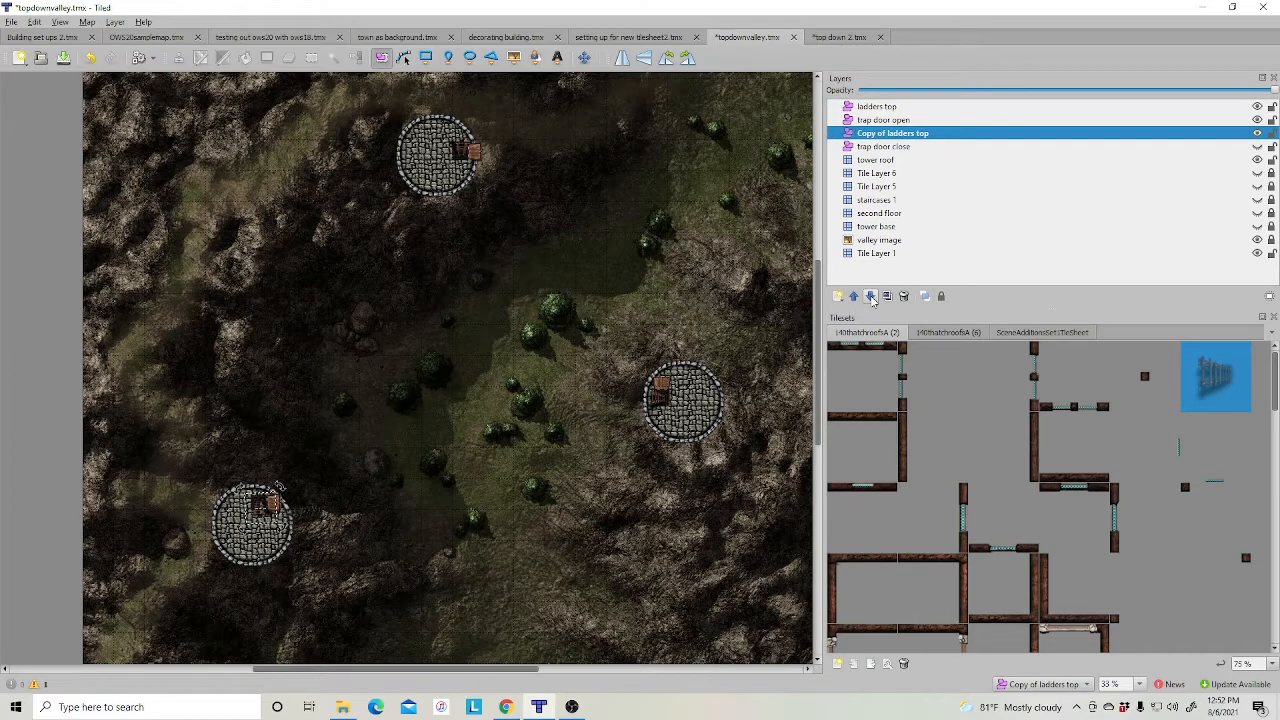
click(870, 296)
click(870, 296)
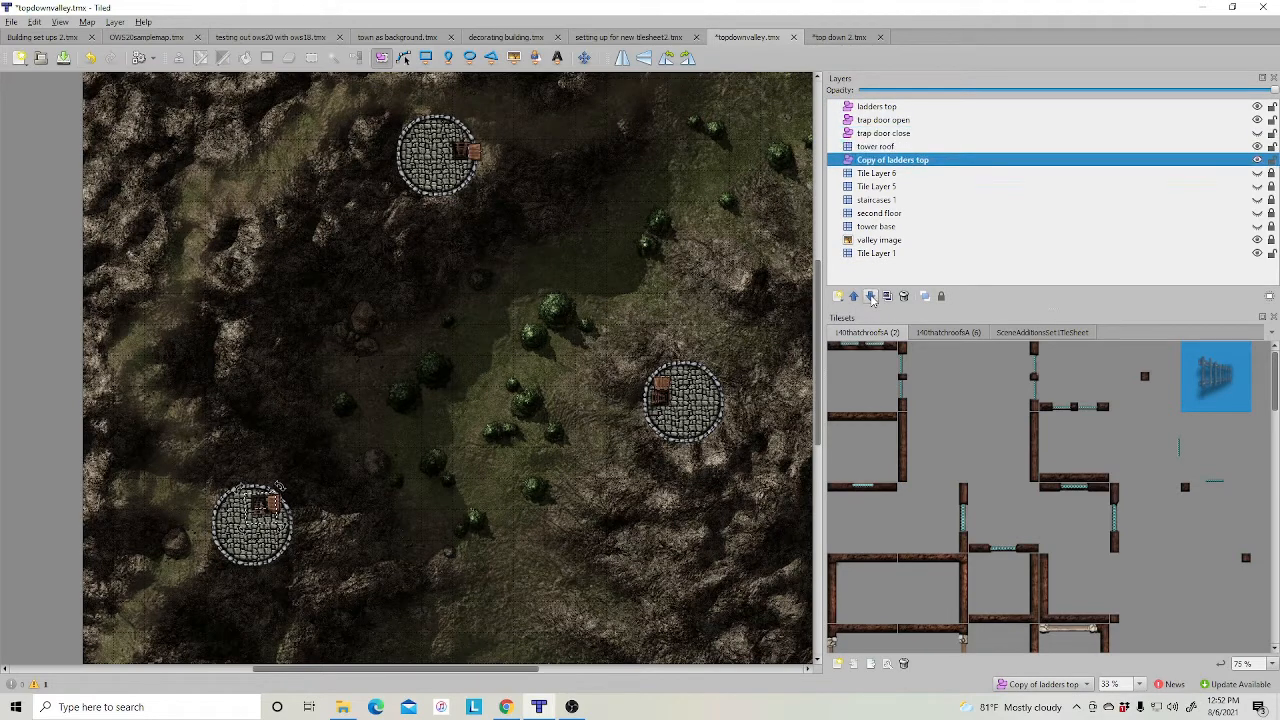
Hide the ladders top, trap door open and tower roof layers, and show Tile Layer 6 and Tile Layer 5.
click(968, 108)
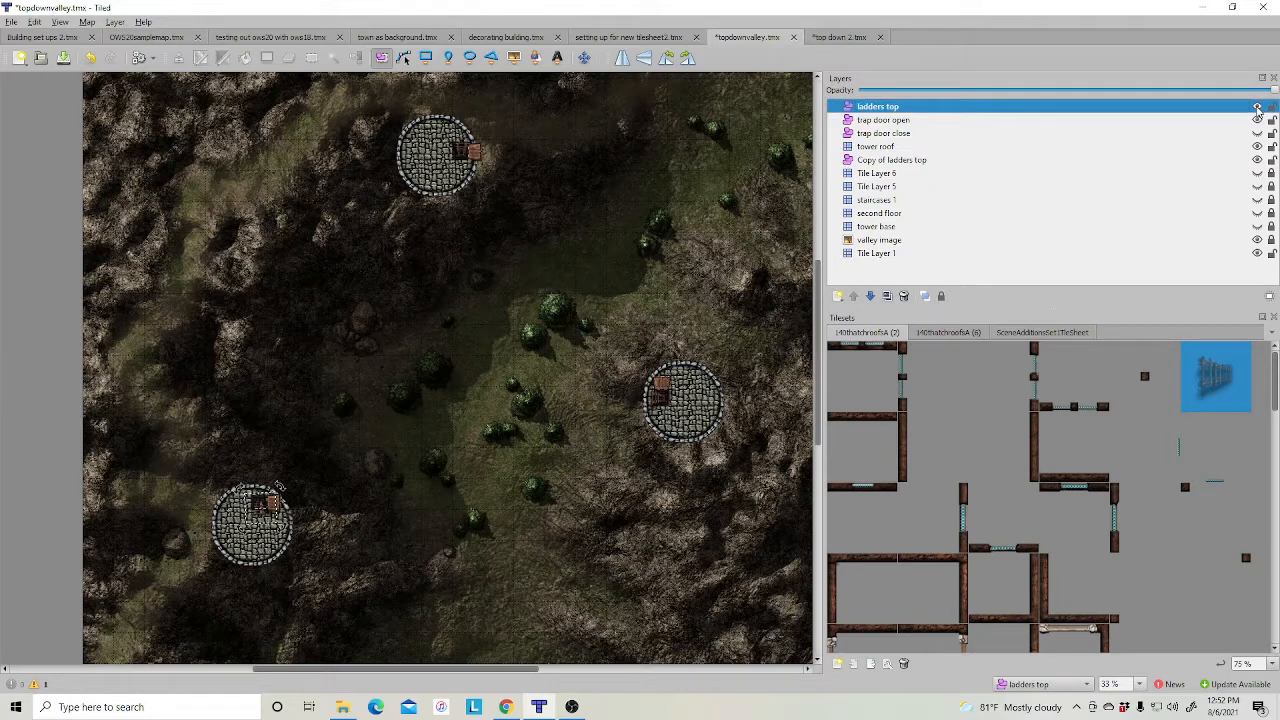
click(1257, 120)
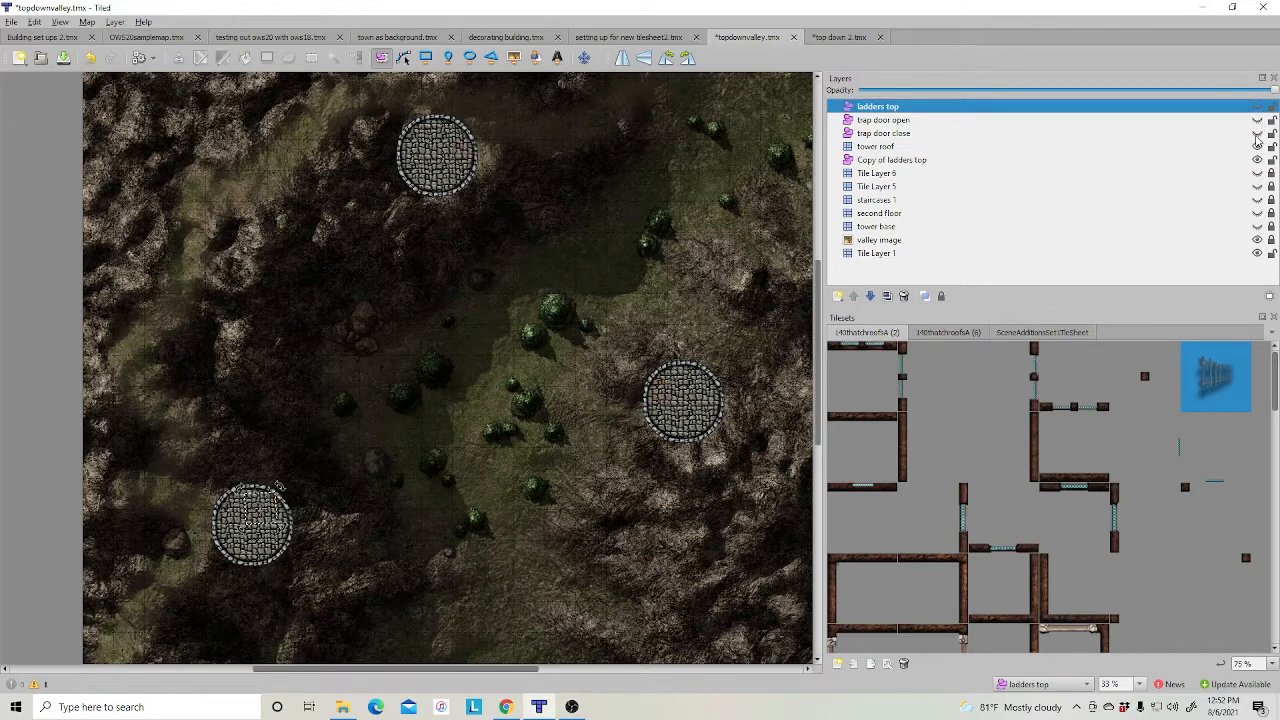
click(1257, 148)
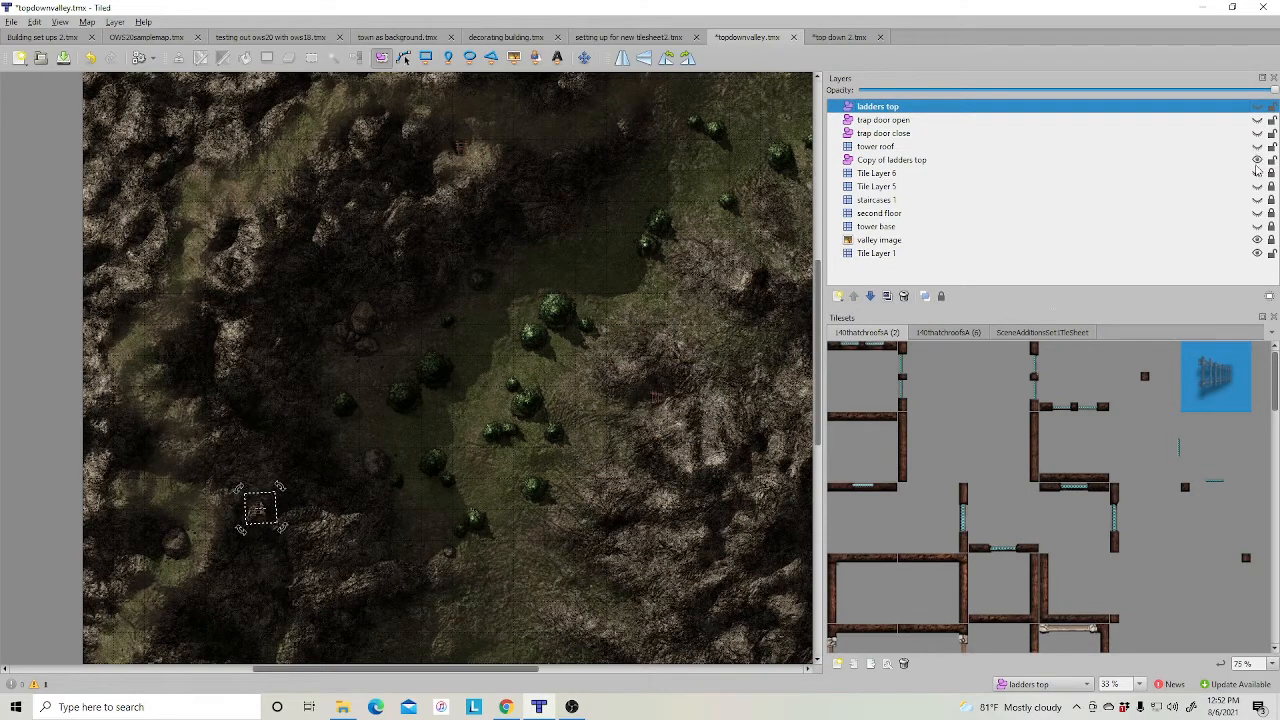
click(1257, 173)
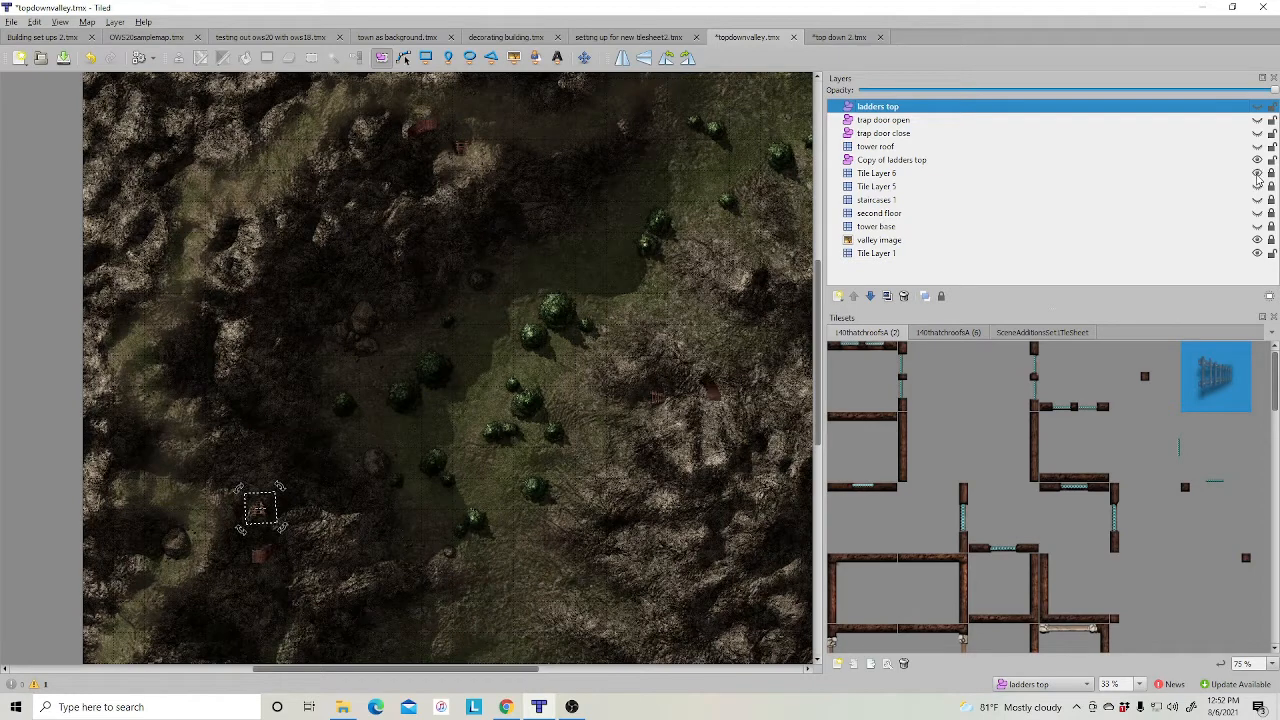
click(1257, 186)
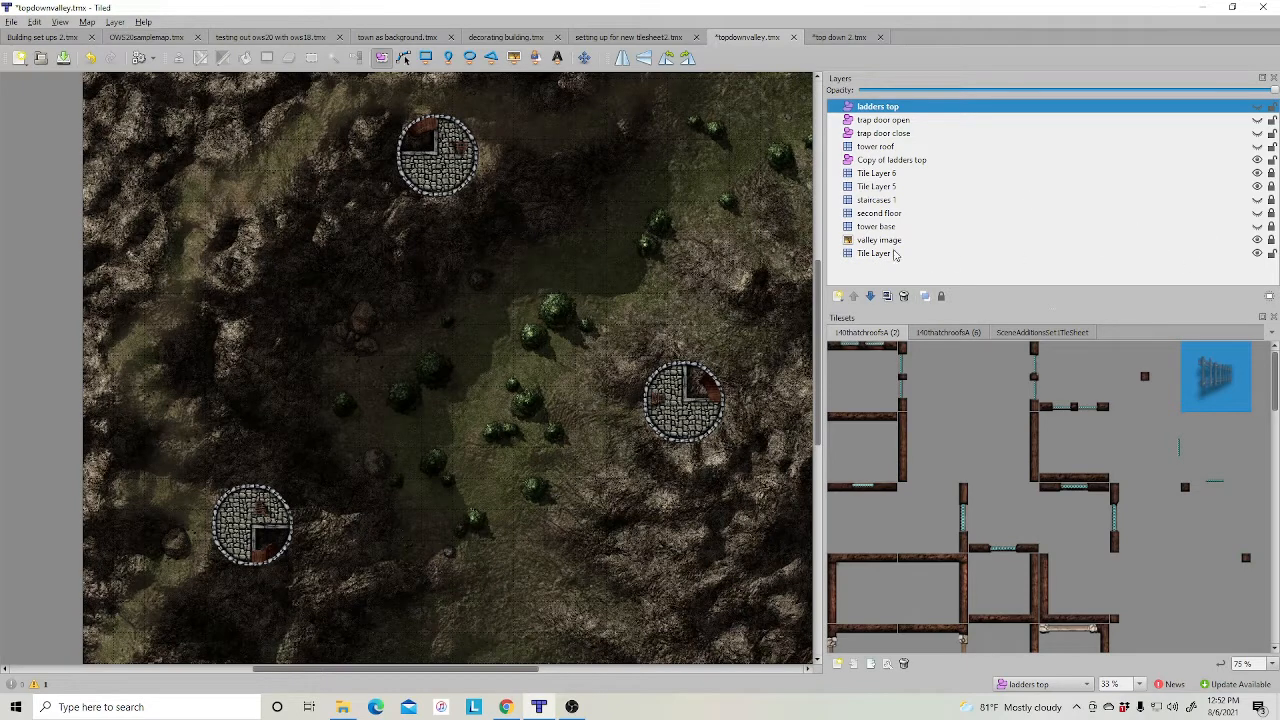
Hide the valley image and the copied ladders layer, and show ladders top, trap door open and tower roof.
click(1257, 240)
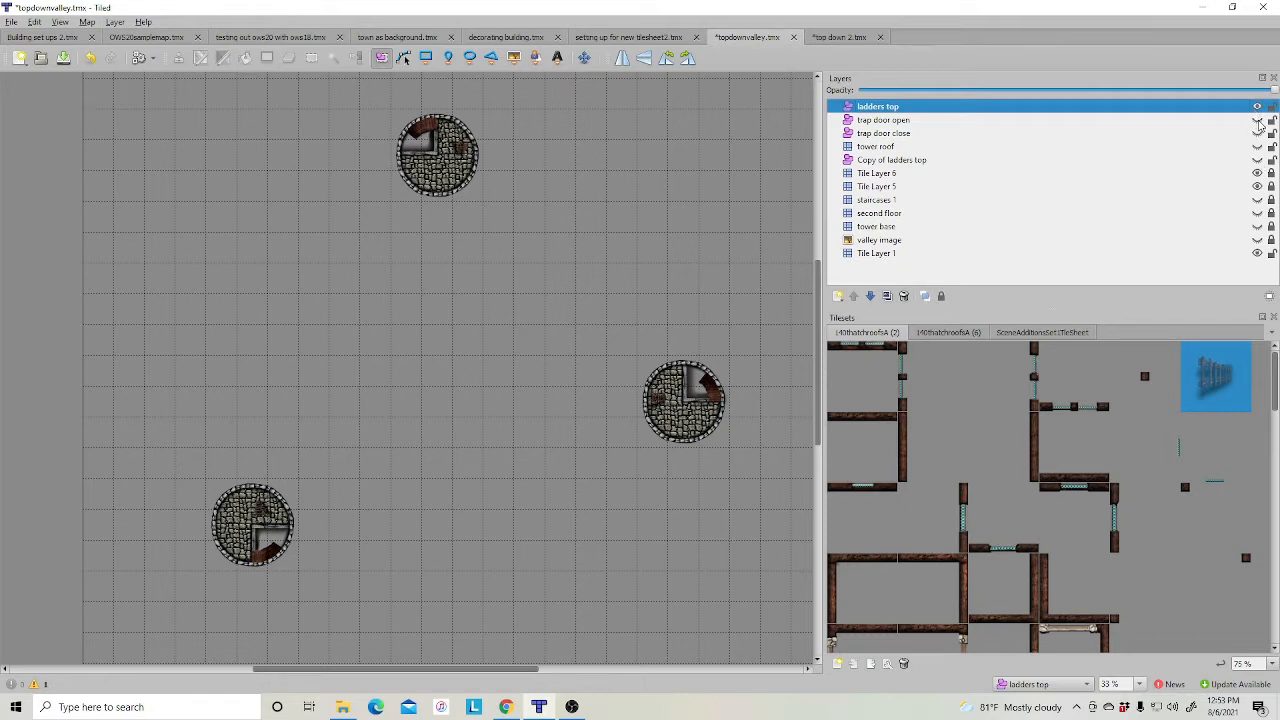
click(1257, 120)
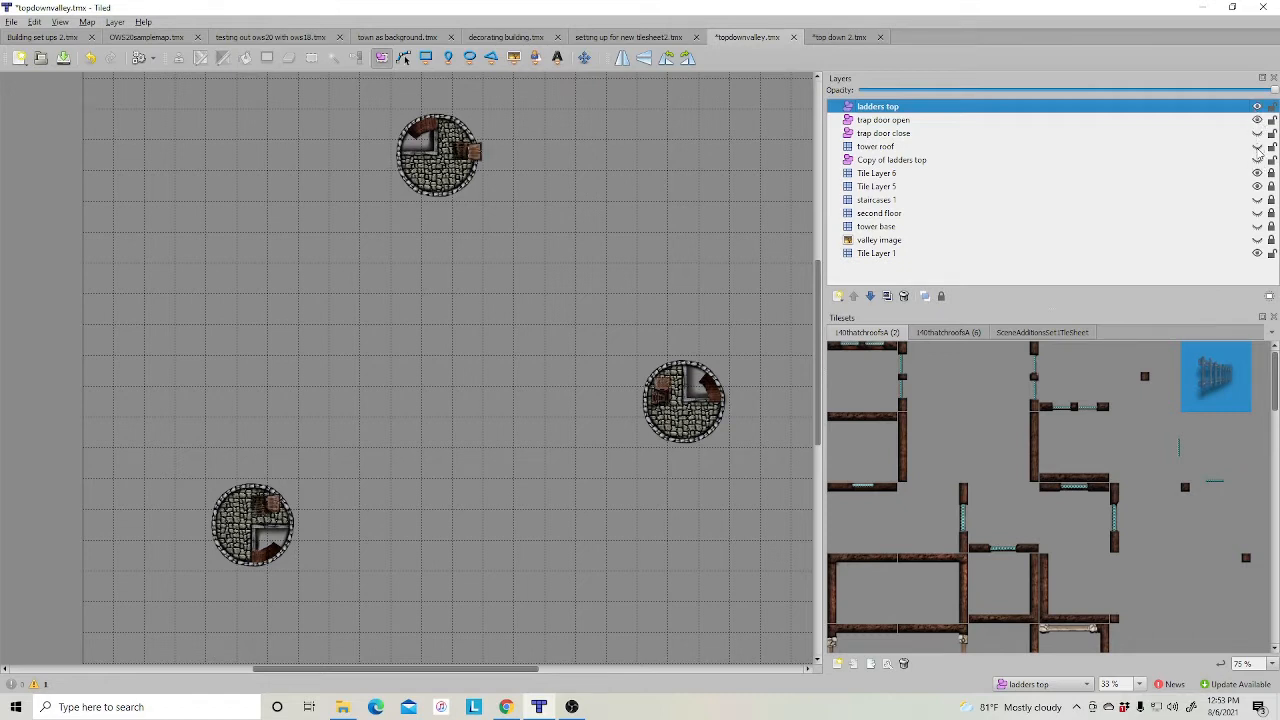
click(1257, 146)
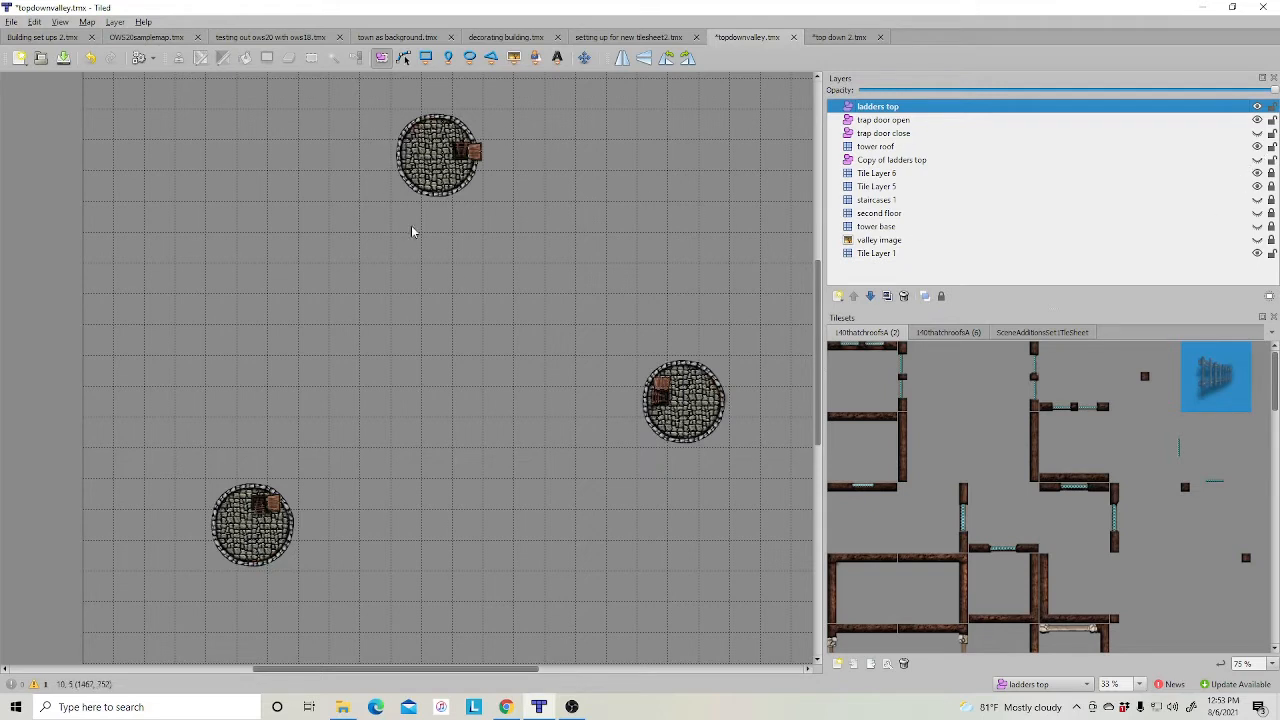